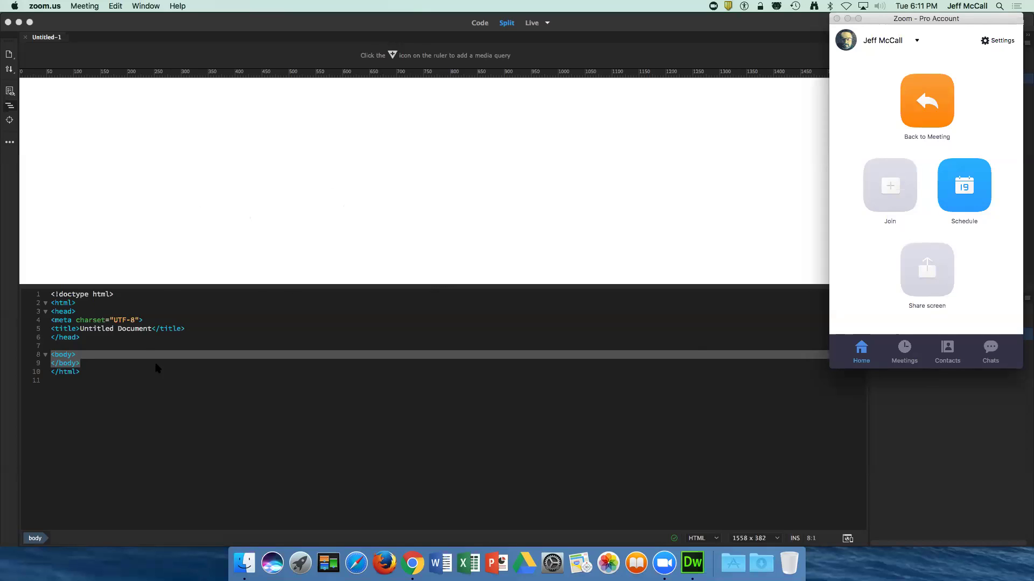
Bring Dreamweaver forward and place the cursor right after the opening <body> tag
click(86, 129)
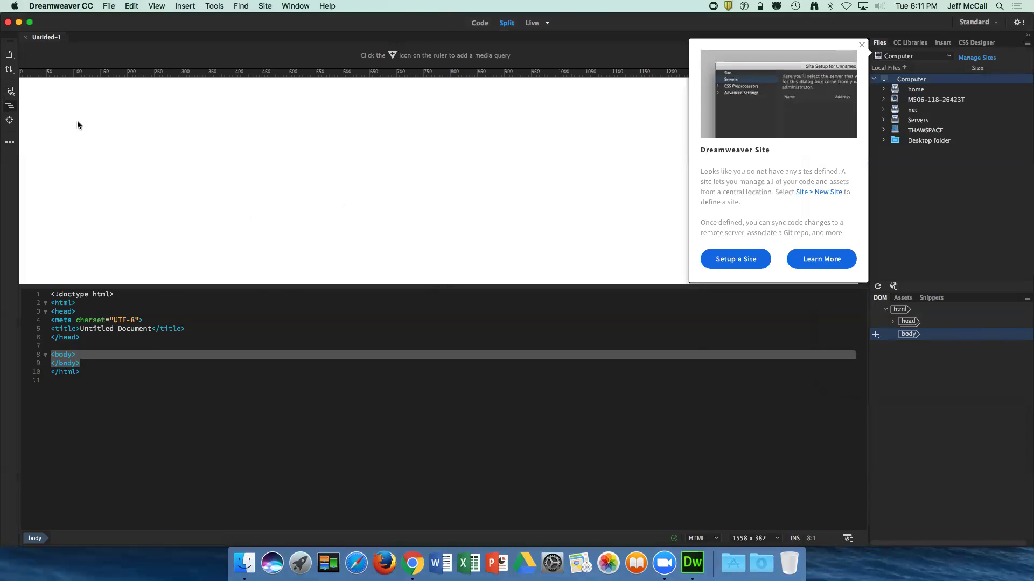
click(78, 360)
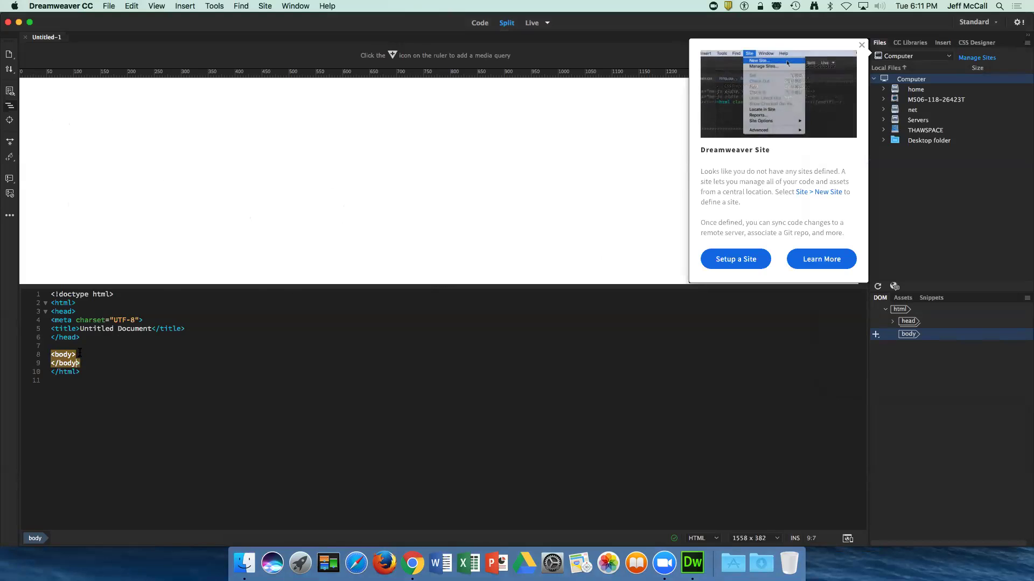
click(41, 184)
text(<)
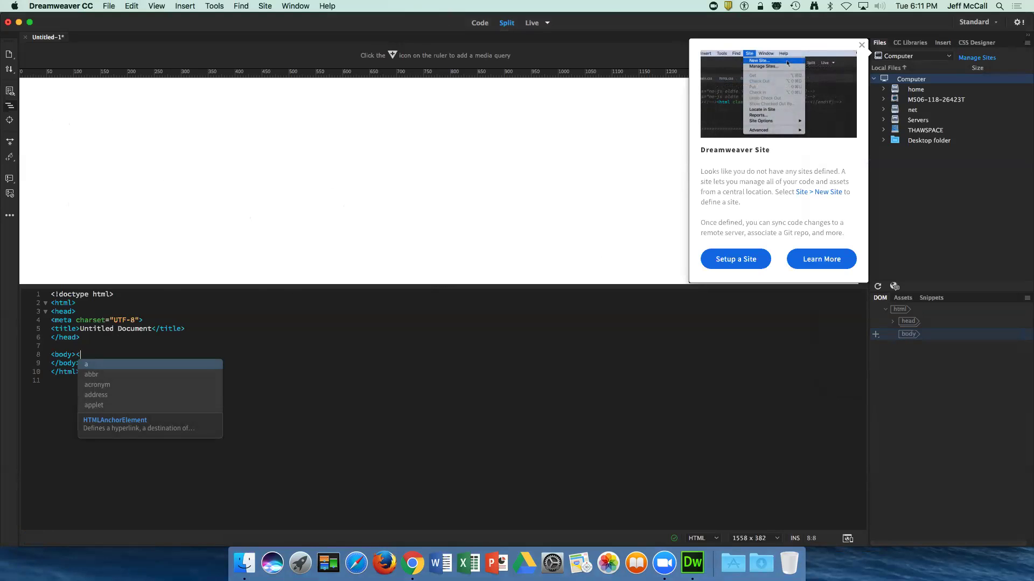
text(h)
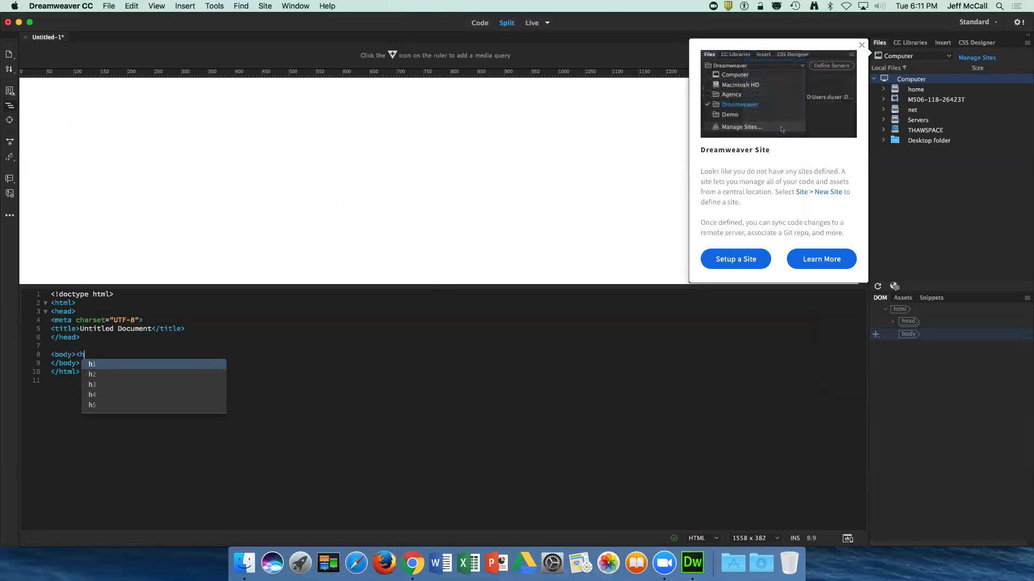
text(1>)
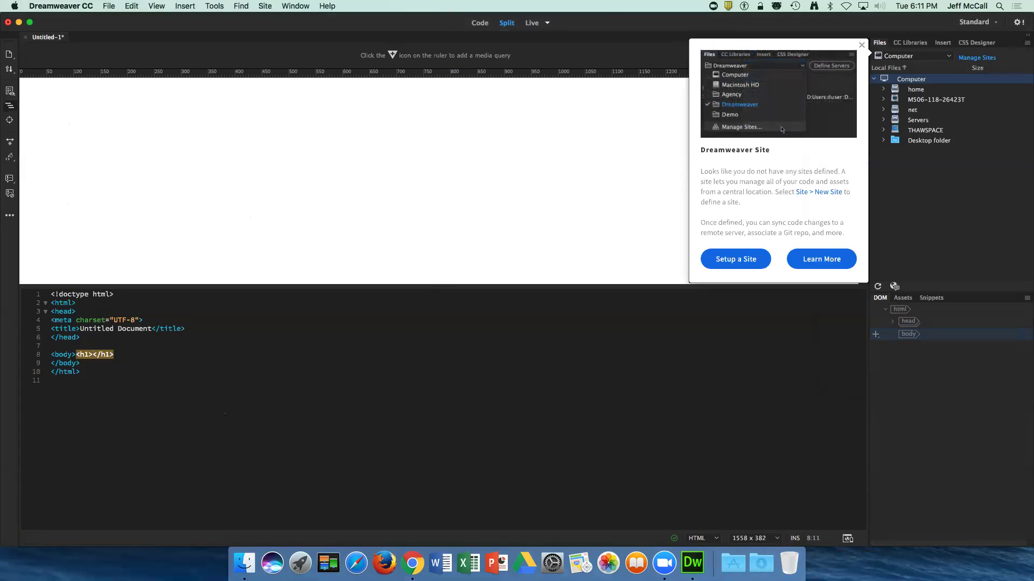
text(Hello World)
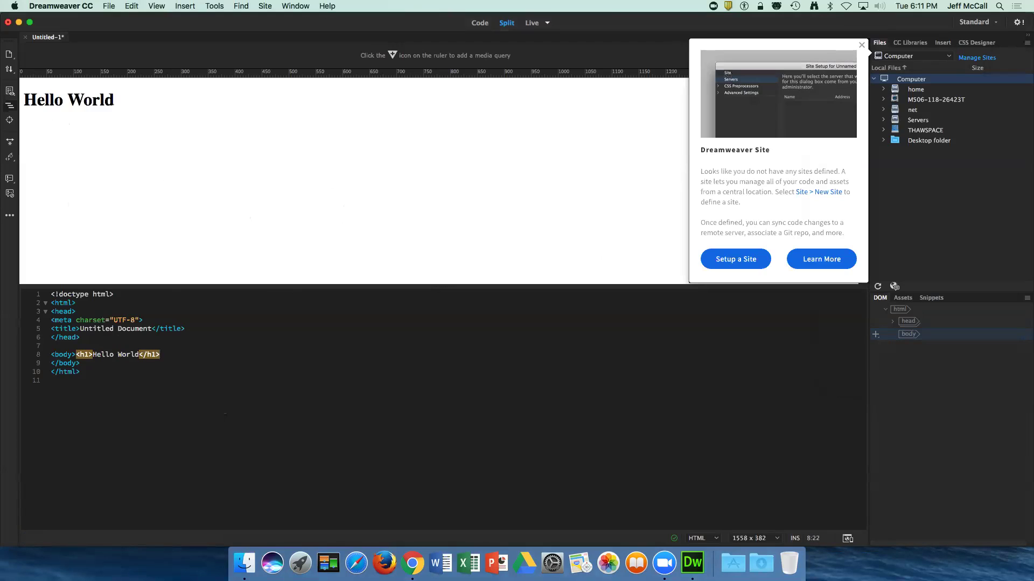
Insert a <style> block before </head> with an empty h1 rule, and dismiss the Site popup
click(81, 338)
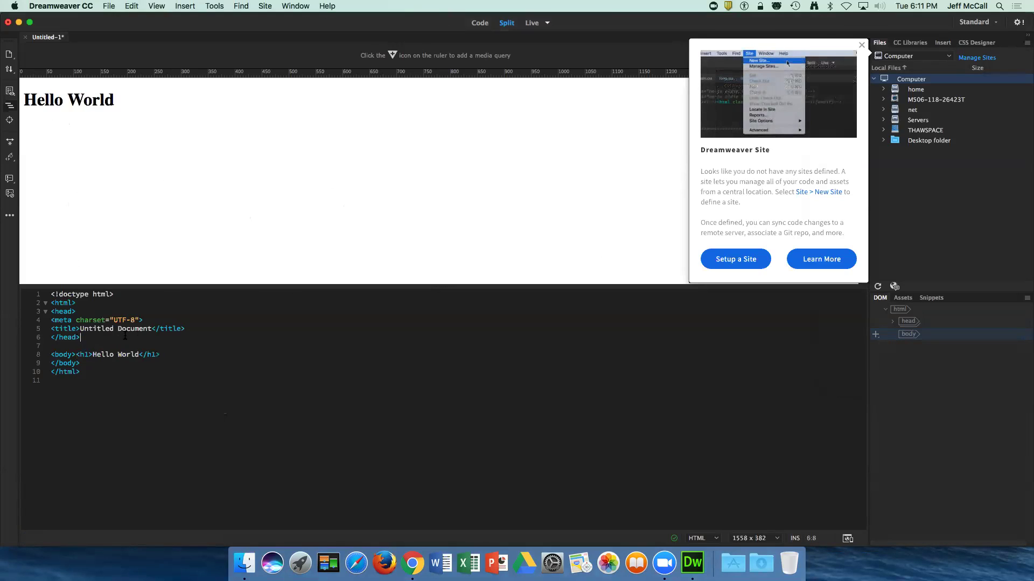
key(Return)
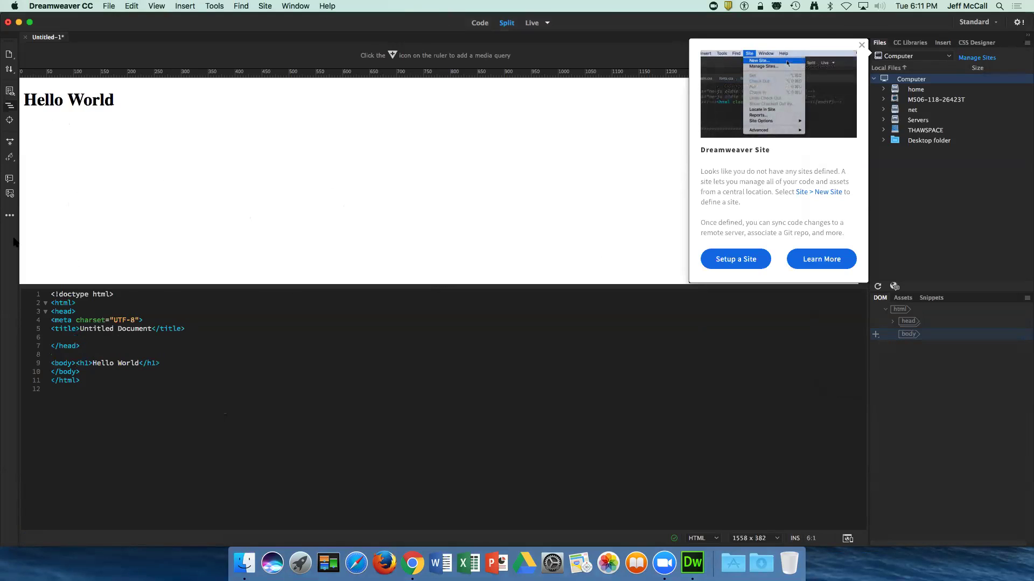
text(<style)
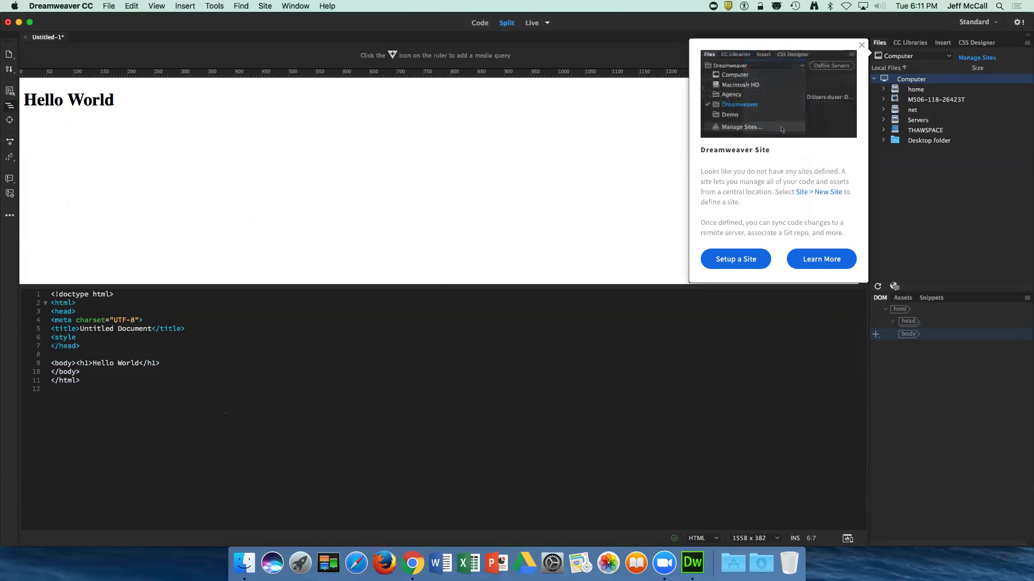
text(>)
key(Return)
key(Return)
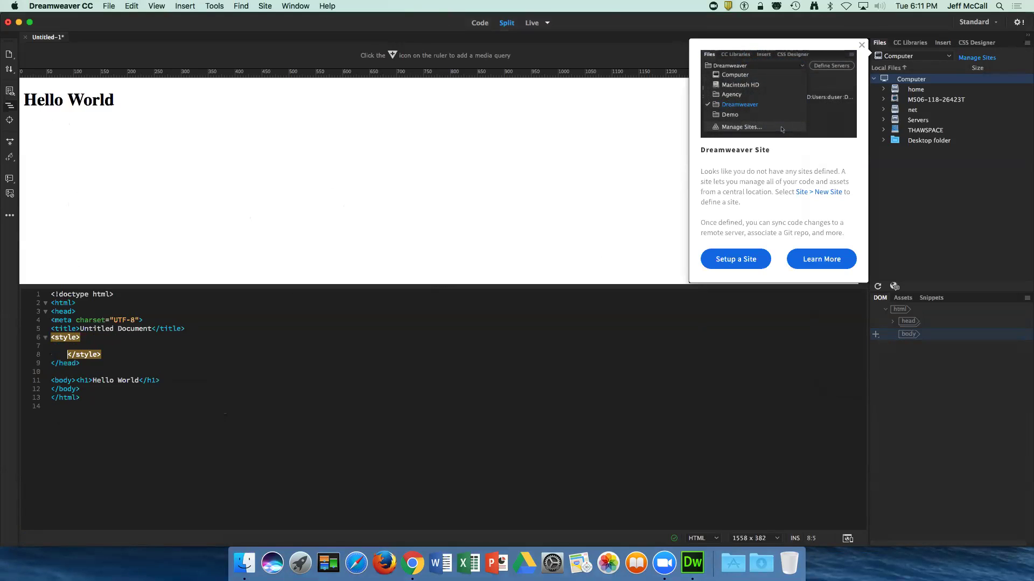
key(BackSpace)
key(Up)
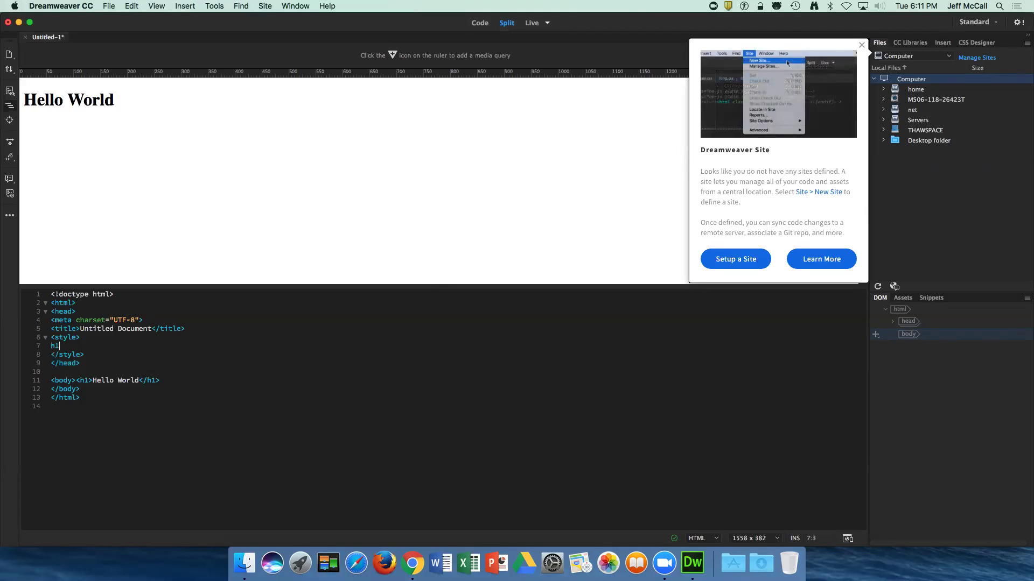
text(1{)
key(Return)
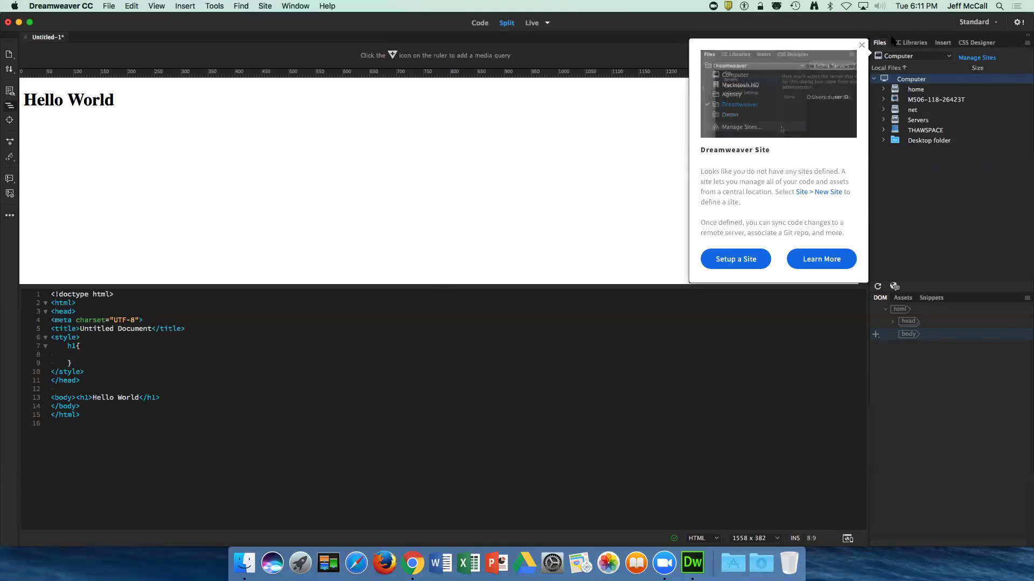
click(891, 41)
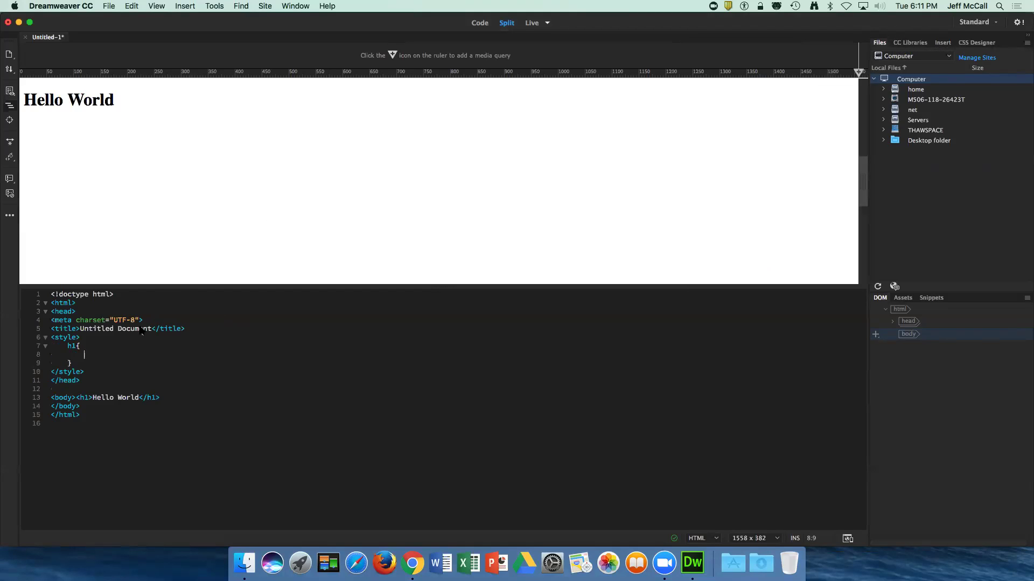
Add color: red; as the first declaration of the h1 rule
click(114, 354)
text(colro)
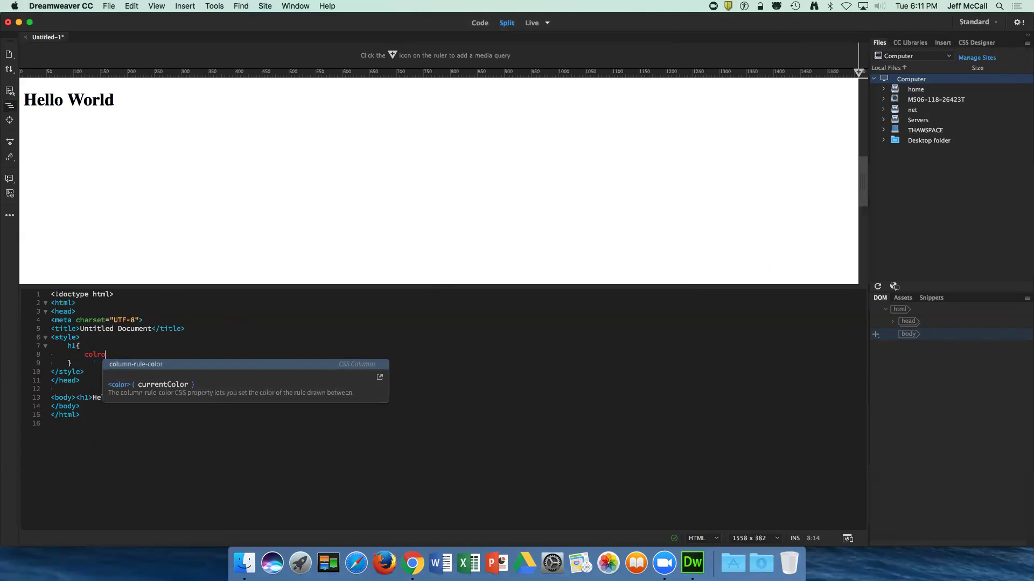
key(BackSpace)
key(BackSpace)
text(or:)
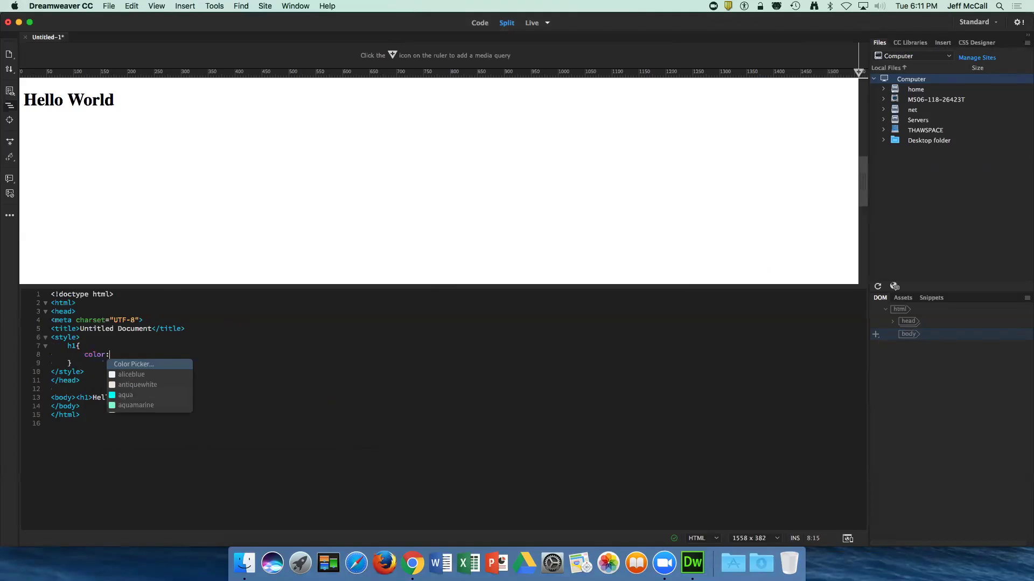
text(red;)
key(Return)
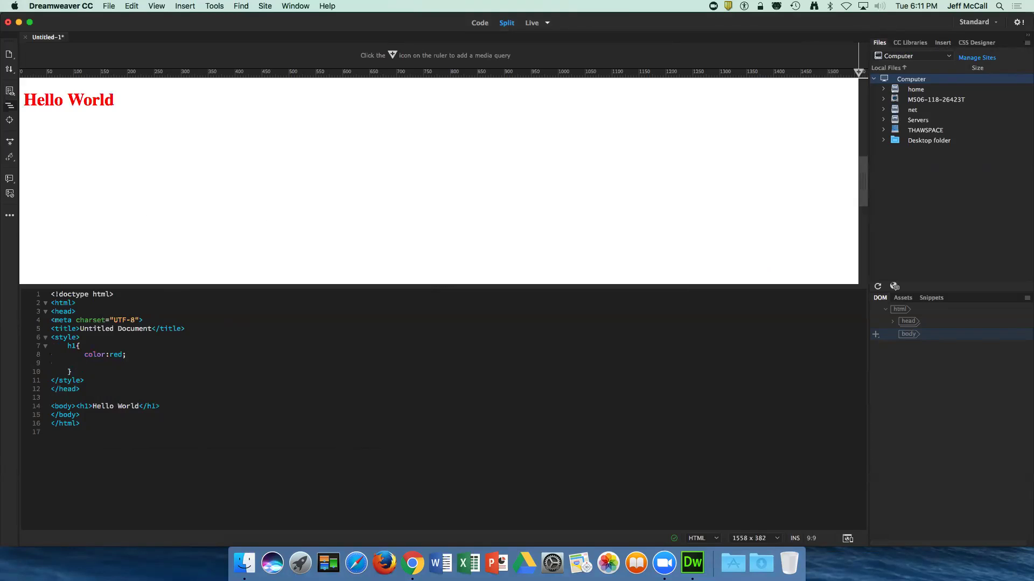
text(size:)
Set the h1 font-family to the Gotham/Helvetica sans-serif font stack
key(BackSpace)
key(BackSpace)
key(BackSpace)
key(BackSpace)
key(BackSpace)
text(fon)
key(Down)
key(Return)
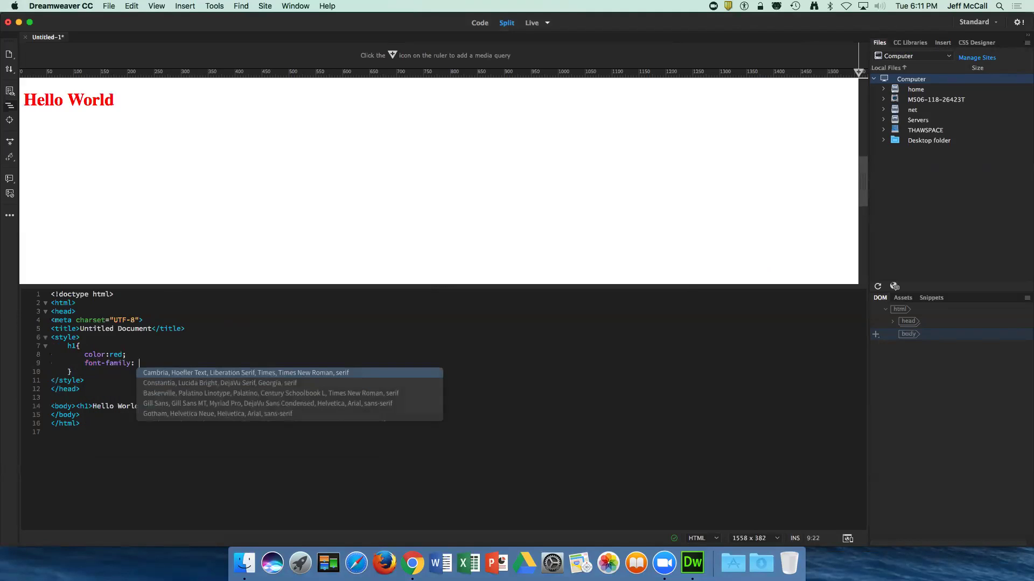
key(Down)
key(Down)
key(Down)
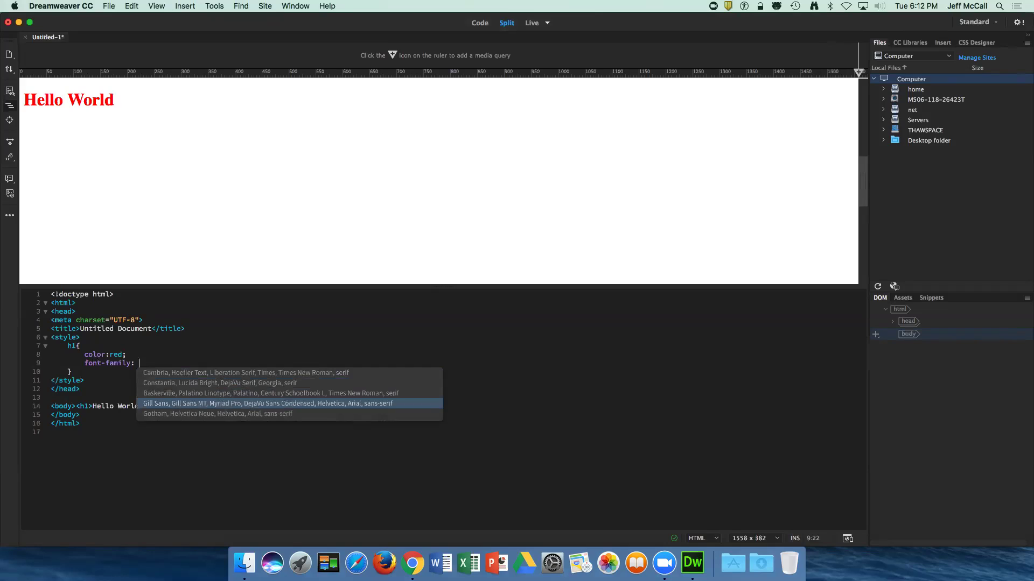
key(Down)
key(Return)
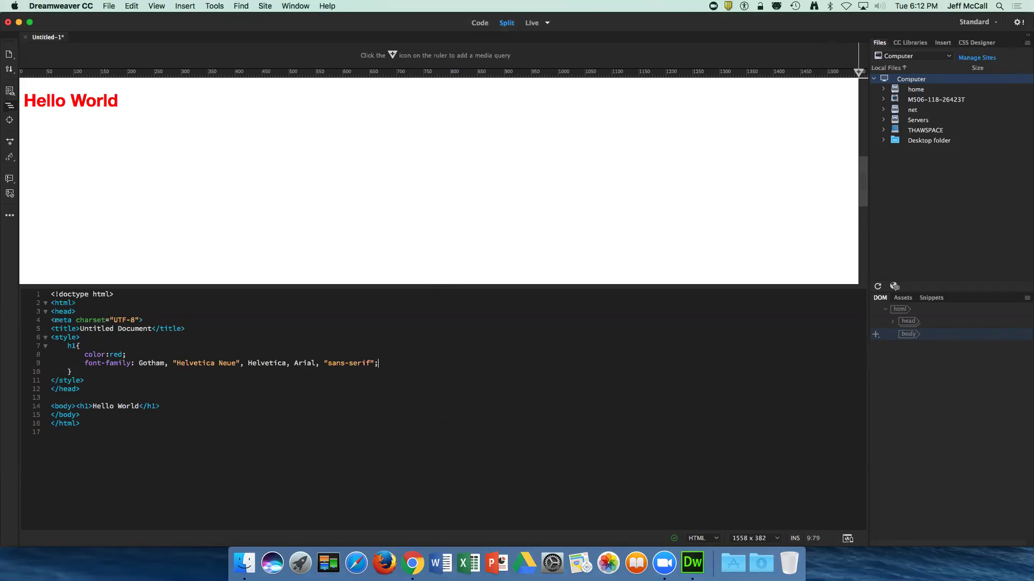
Add font-size: 24px; to the h1 rule
key(Return)
text(font)
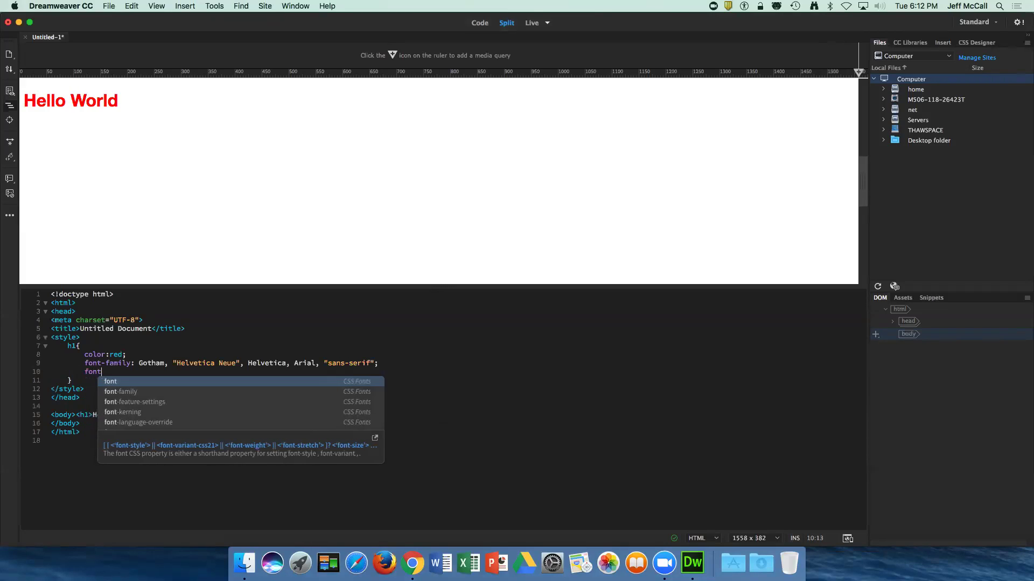
text(-s)
key(Return)
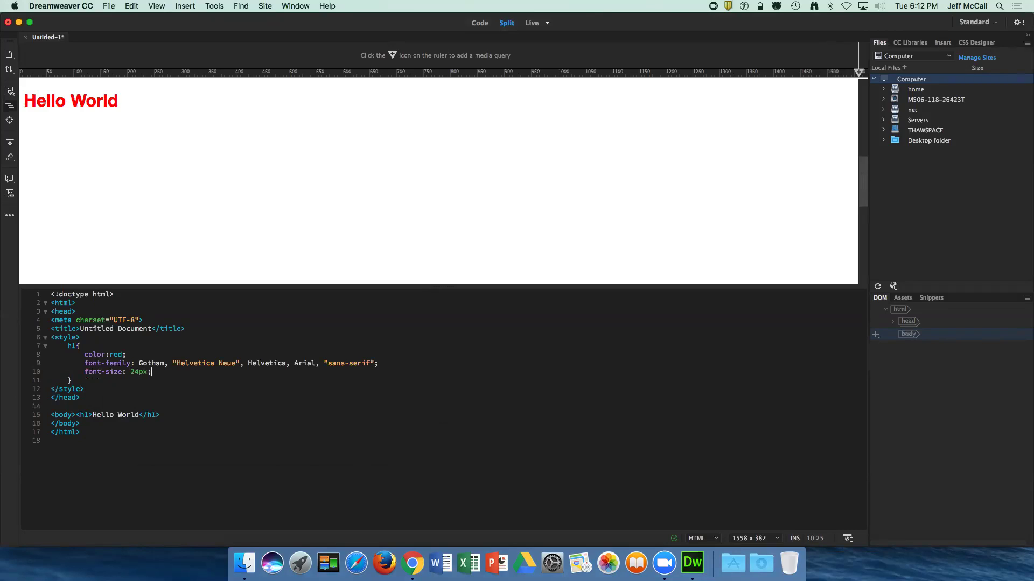
text(;)
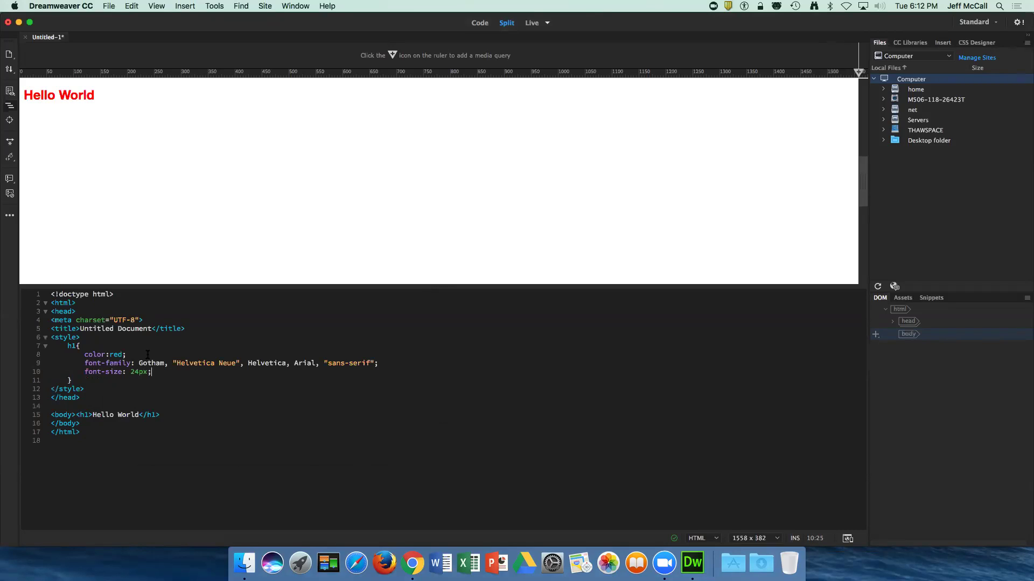
click(78, 380)
Save the styled page with the file name mobileTest in Documents
key(ctrl+s)
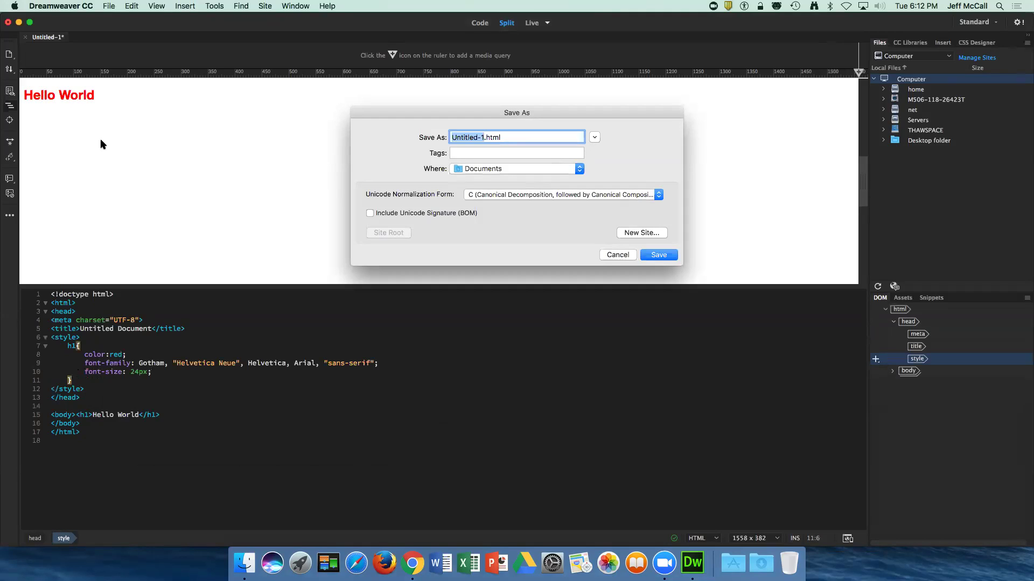
text(mobileTest)
click(657, 256)
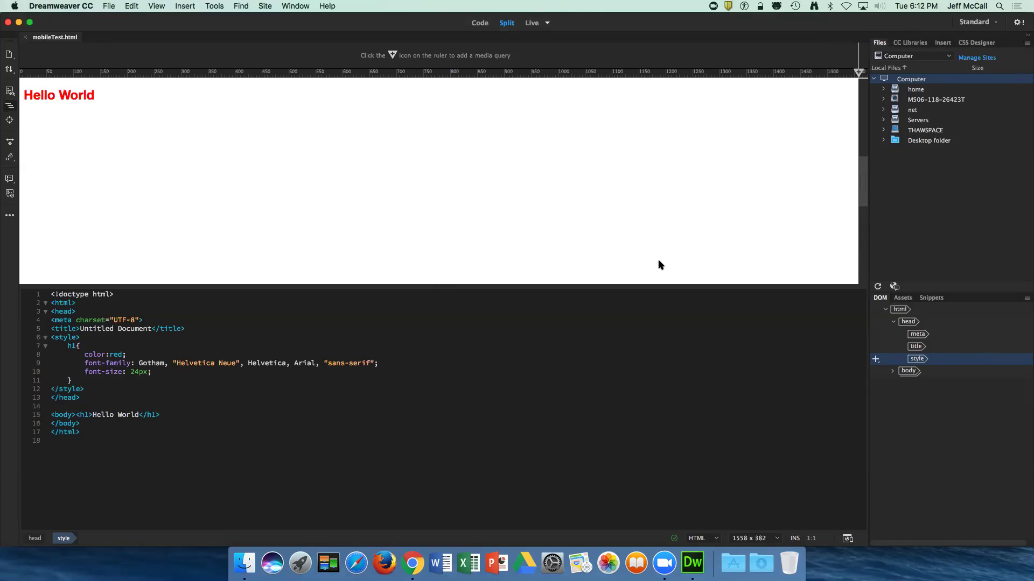
Switch to Chrome and load Documents/mobileTest.html into a new tab
key(super+Tab)
key(super+Tab)
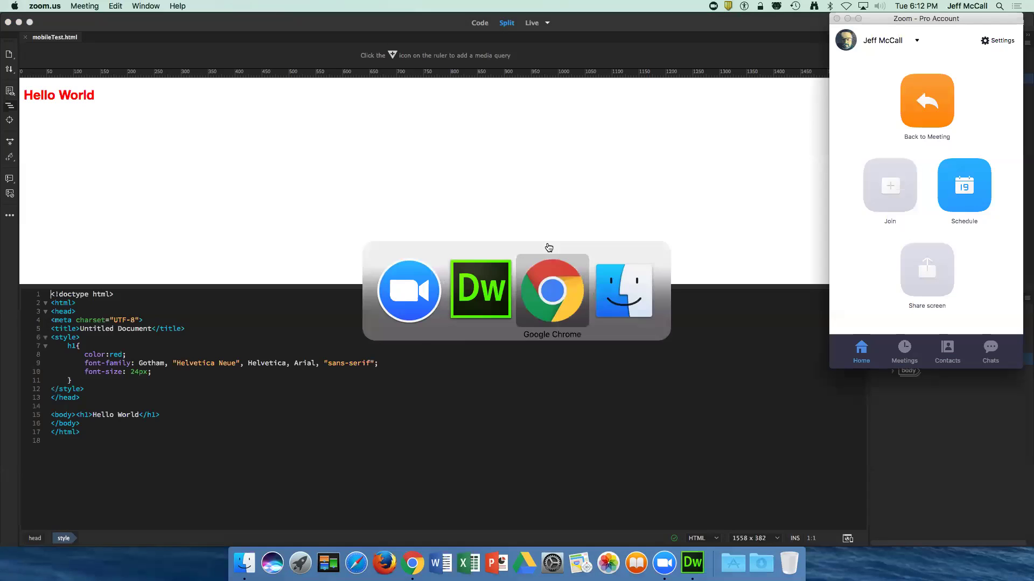
key(super+Tab)
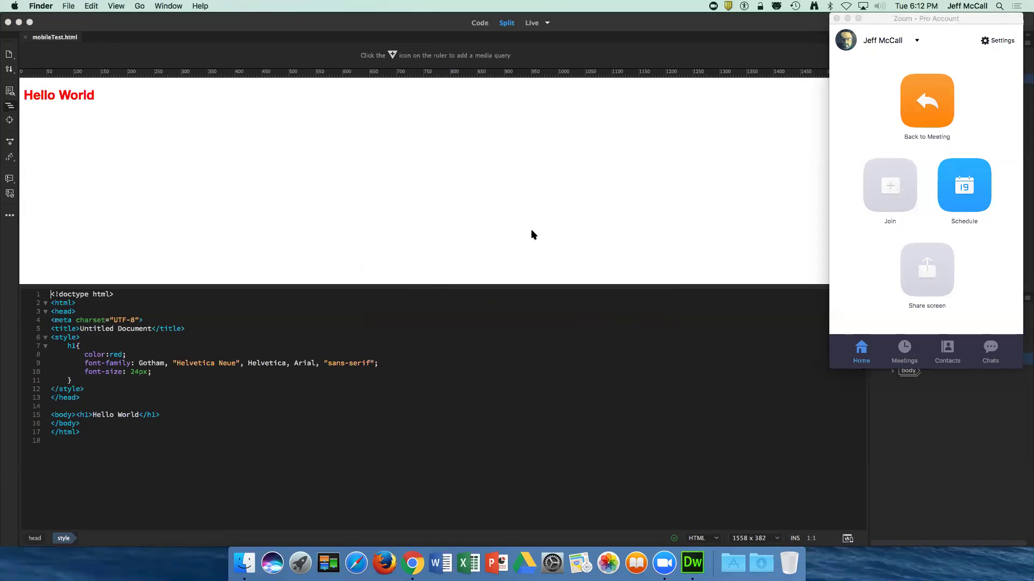
key(super+Tab)
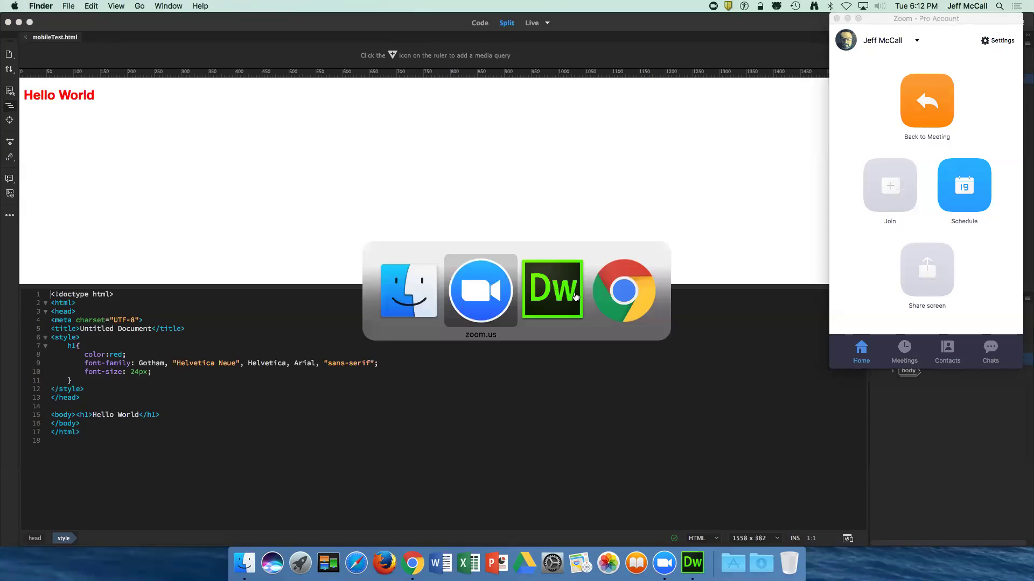
key(super+Tab)
key(super+Tab)
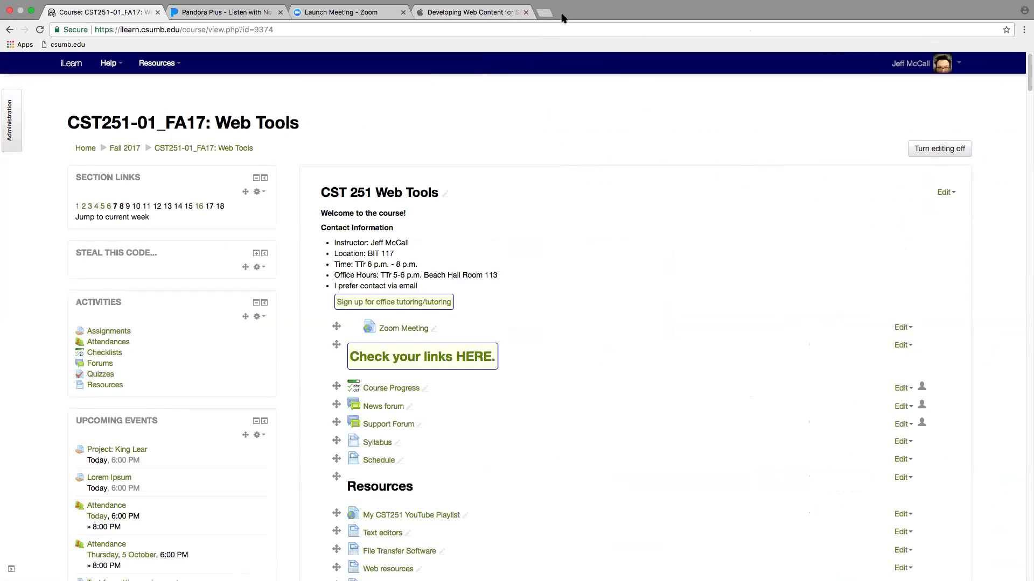
click(543, 14)
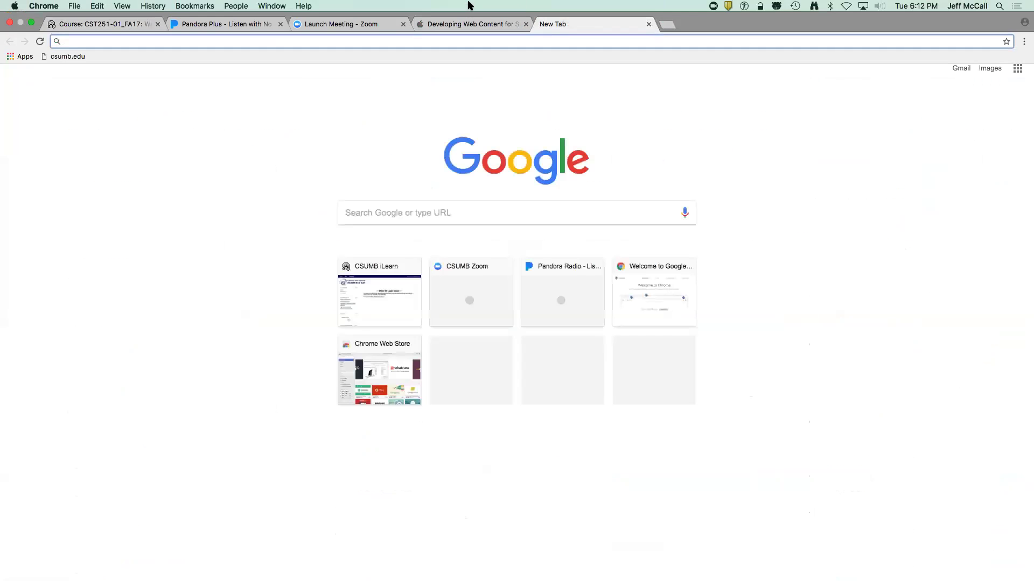
key(super+o)
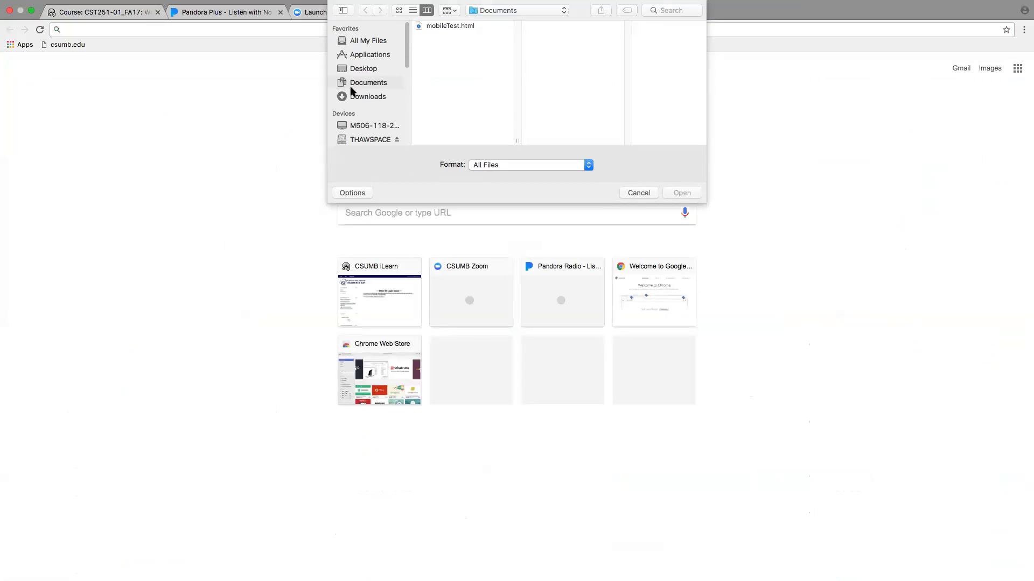
click(449, 27)
double_click(450, 28)
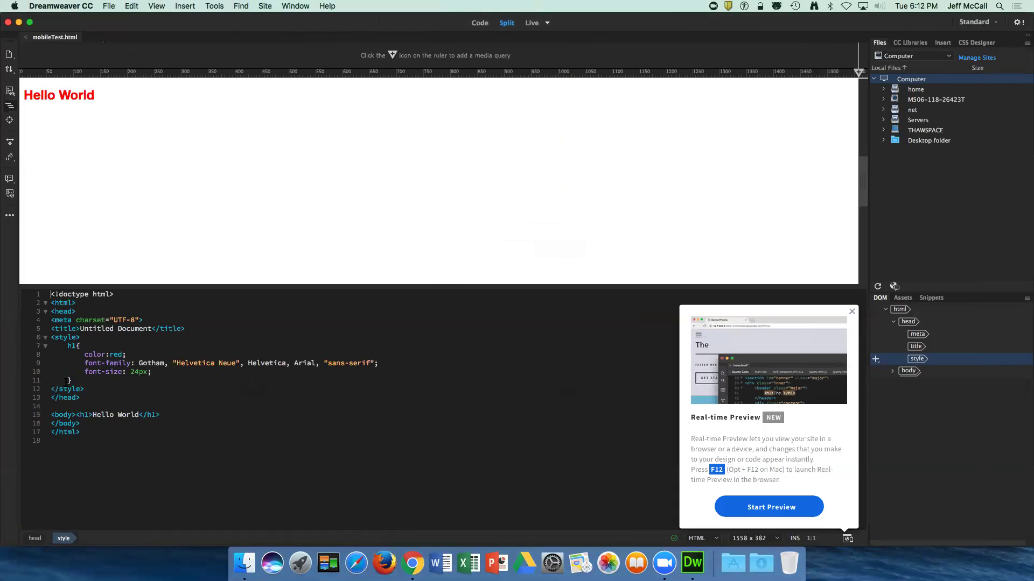
click(71, 379)
key(Return)
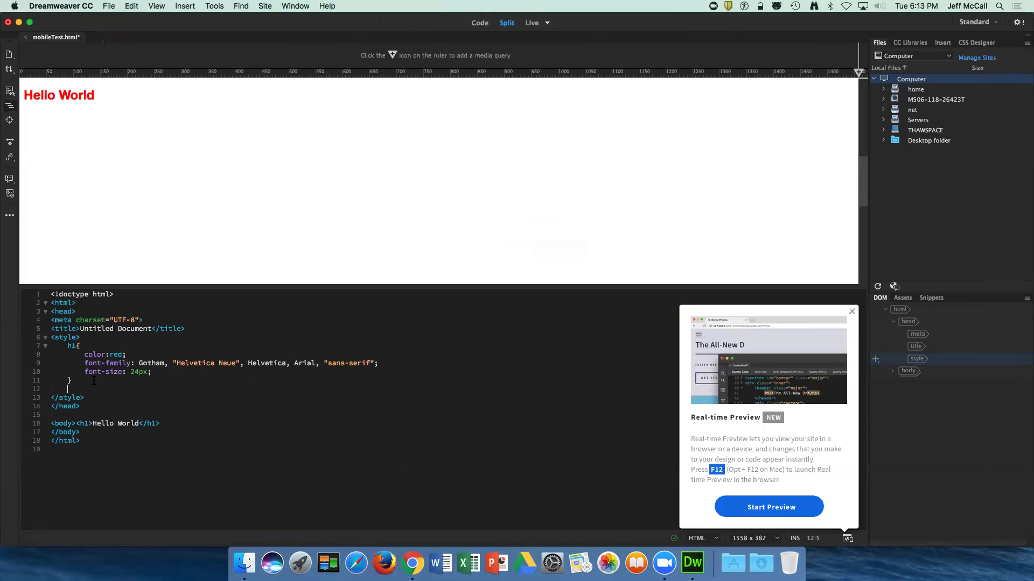
text(@a)
key(BackSpace)
text(media)
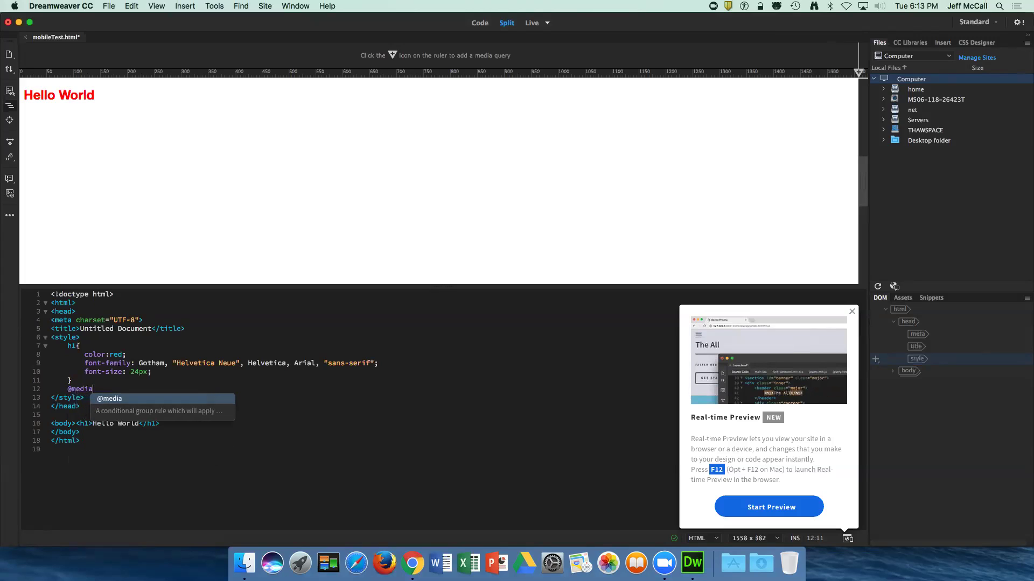
text( s)
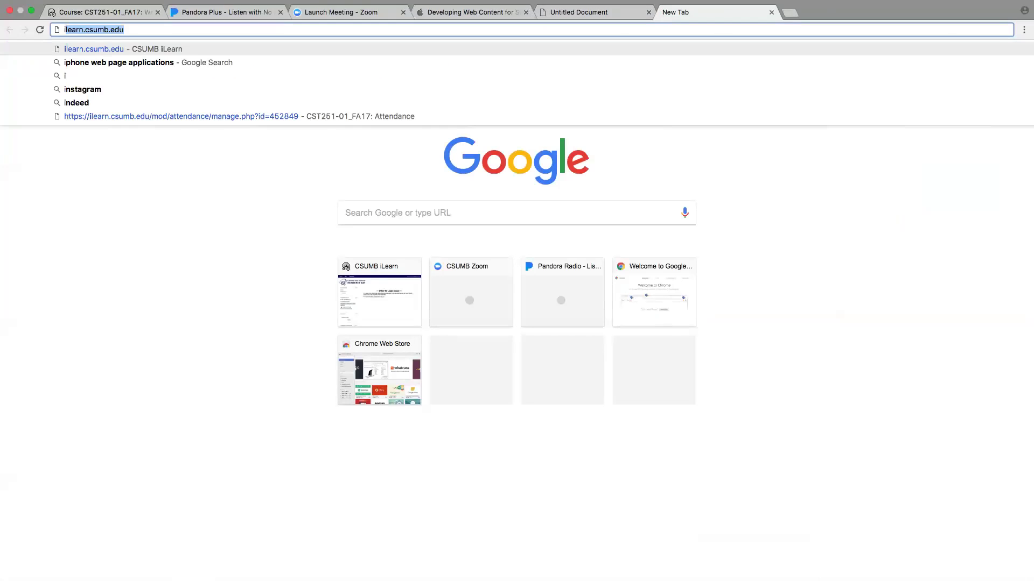
key(BackSpace)
key(BackSpace)
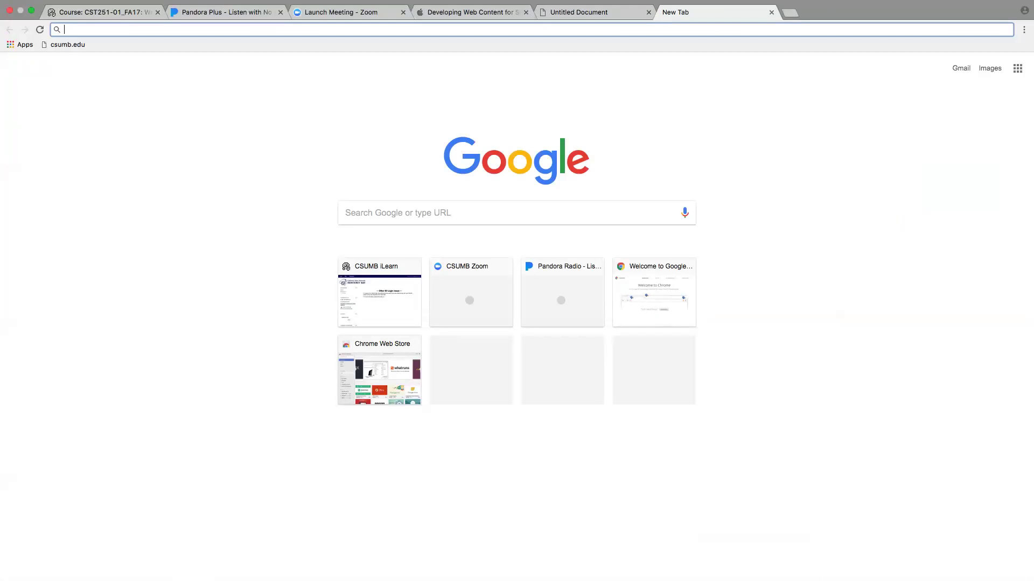
text(@media example)
key(Return)
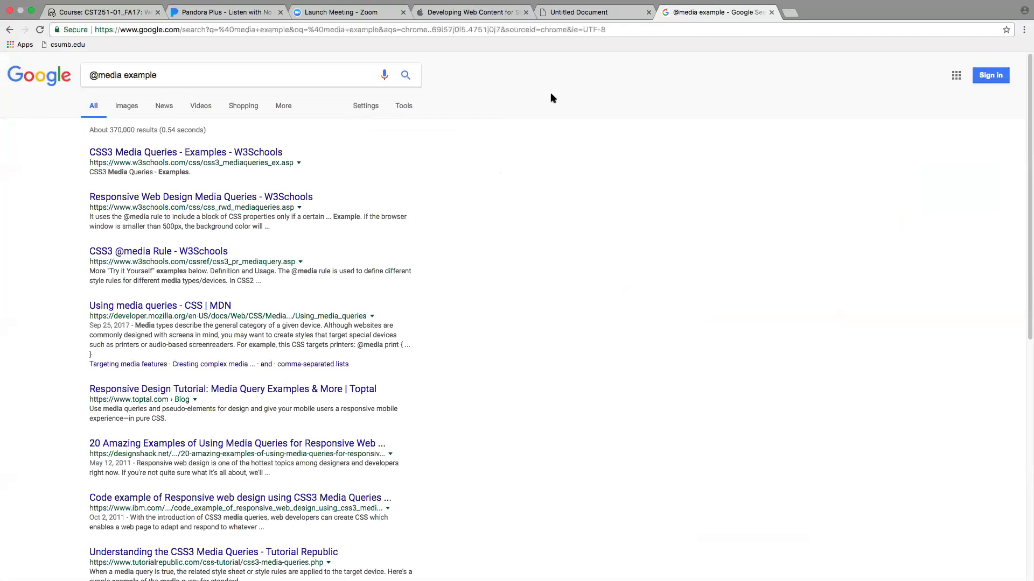
click(231, 153)
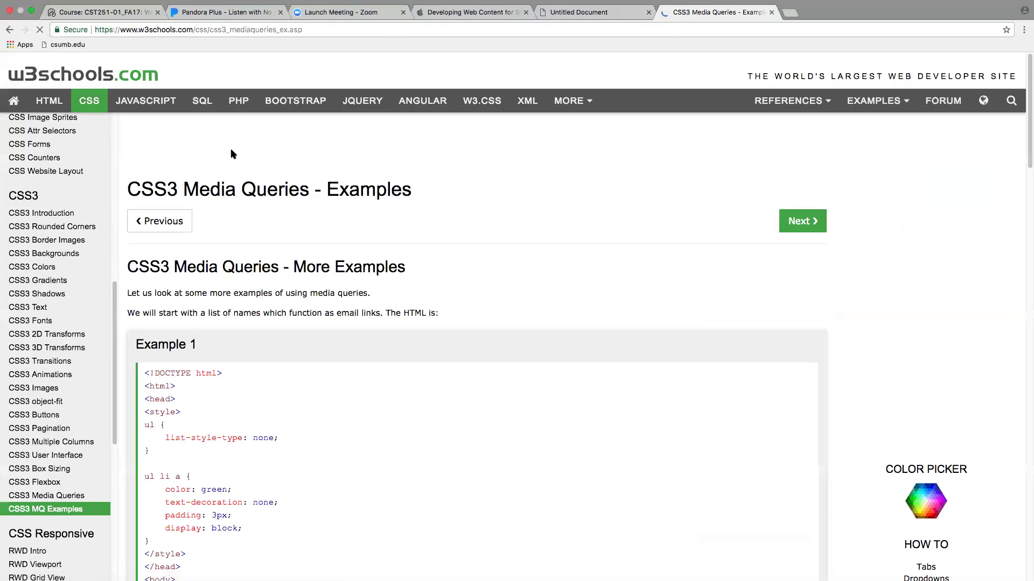
scroll(269, 240, down, 5)
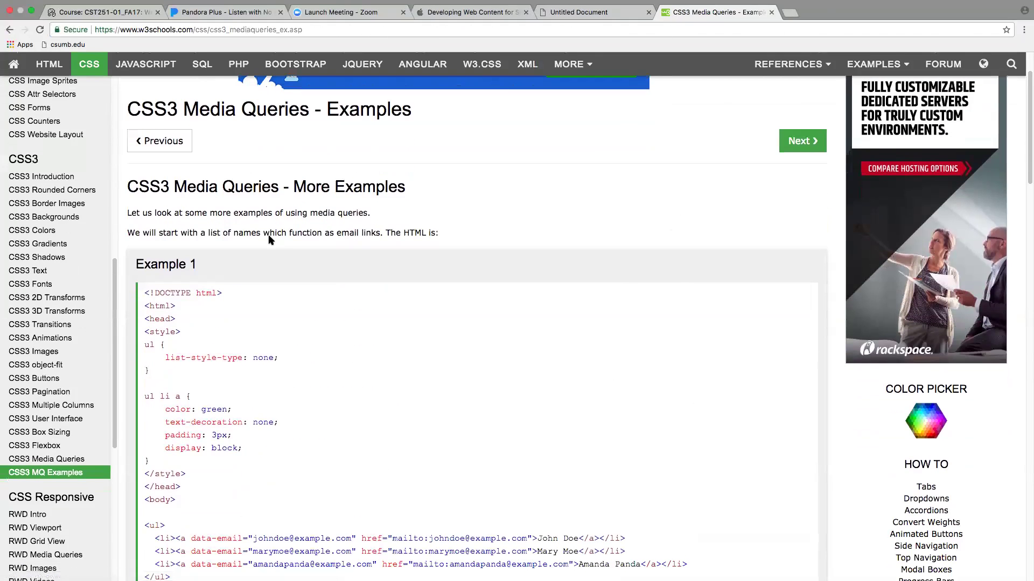
scroll(269, 240, down, 1)
scroll(268, 240, down, 1)
scroll(269, 240, down, 5)
scroll(269, 241, down, 2)
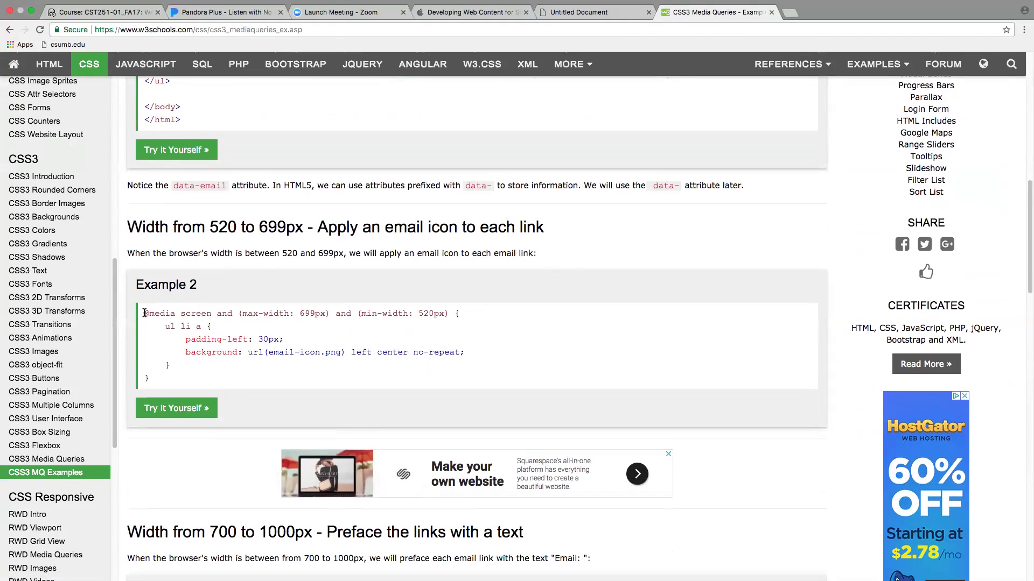
mouse_move(145, 314)
mouse_down()
mouse_move(149, 325)
mouse_move(477, 315)
mouse_up()
key(super+c)
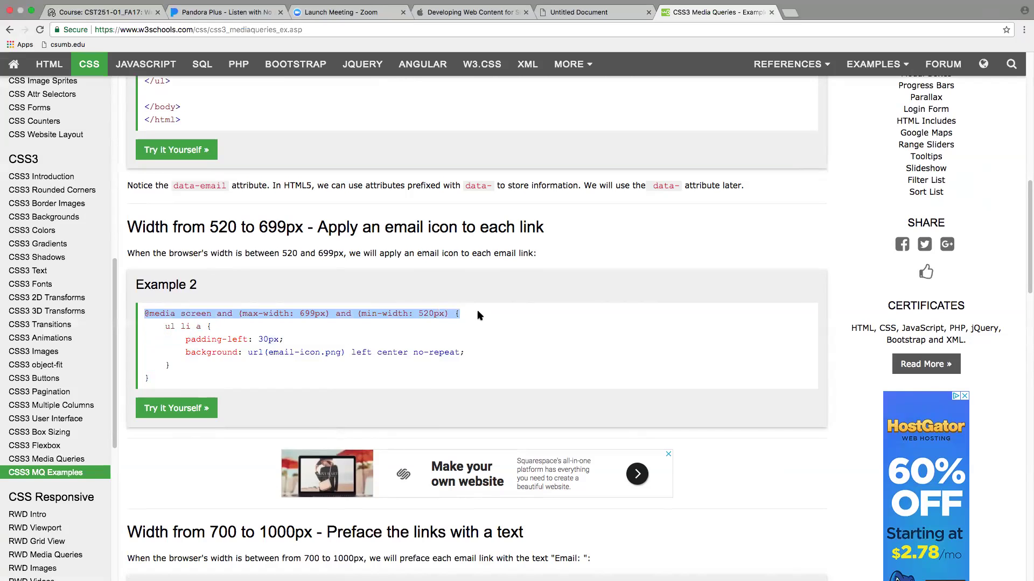
key(super+Tab)
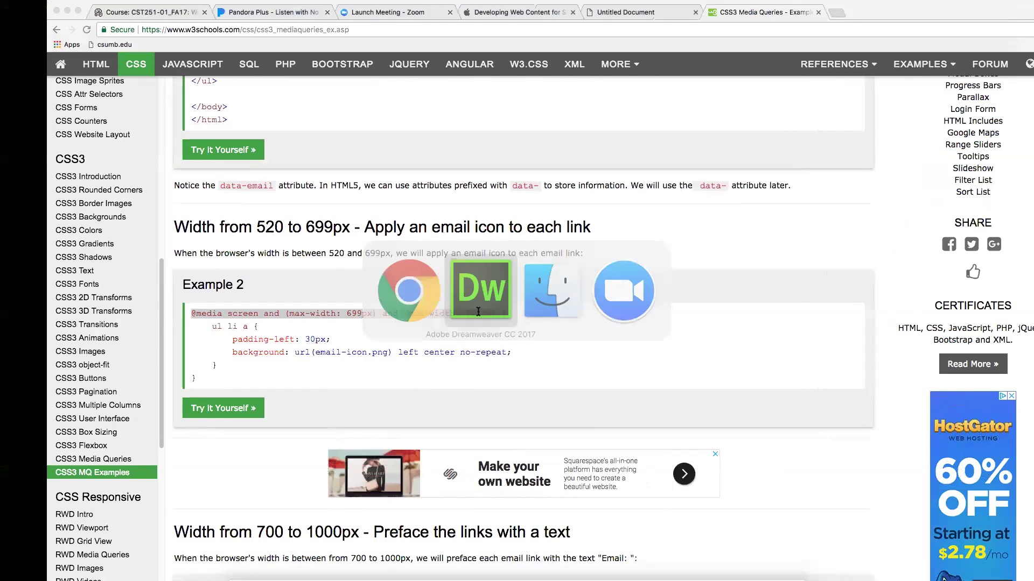
key(BackSpace)
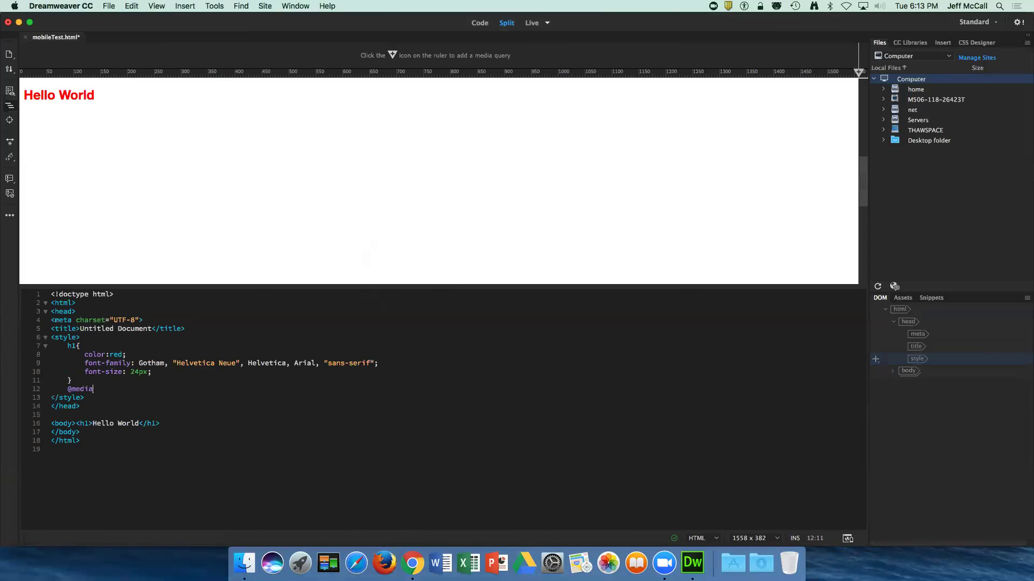
key(super+v)
key(Return)
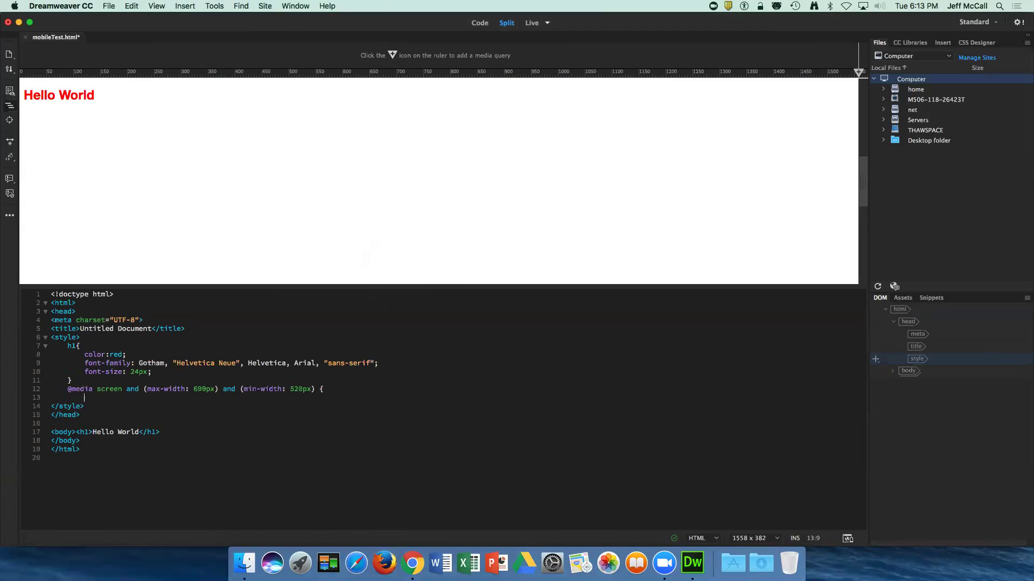
text(})
key(Return)
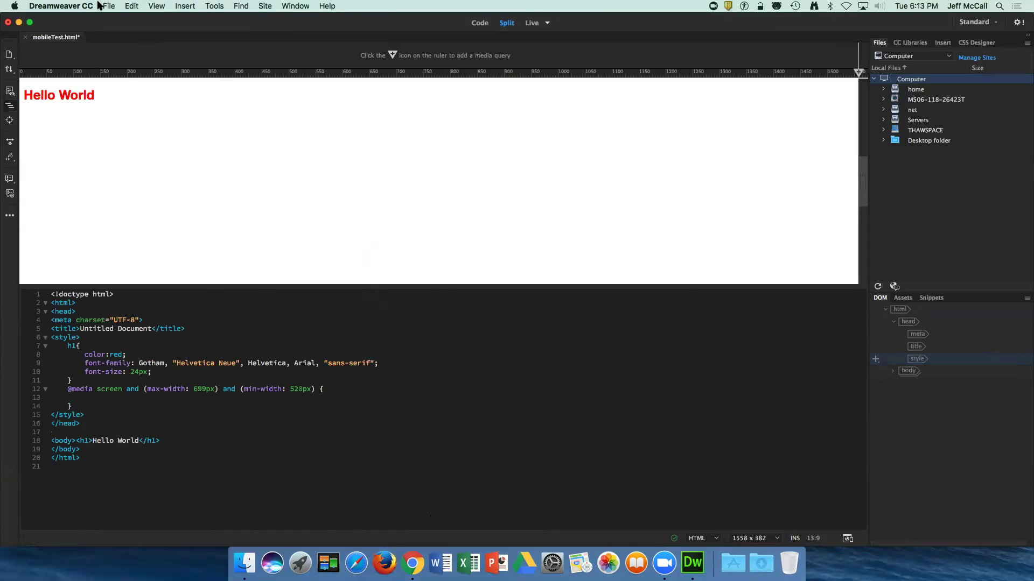
click(75, 8)
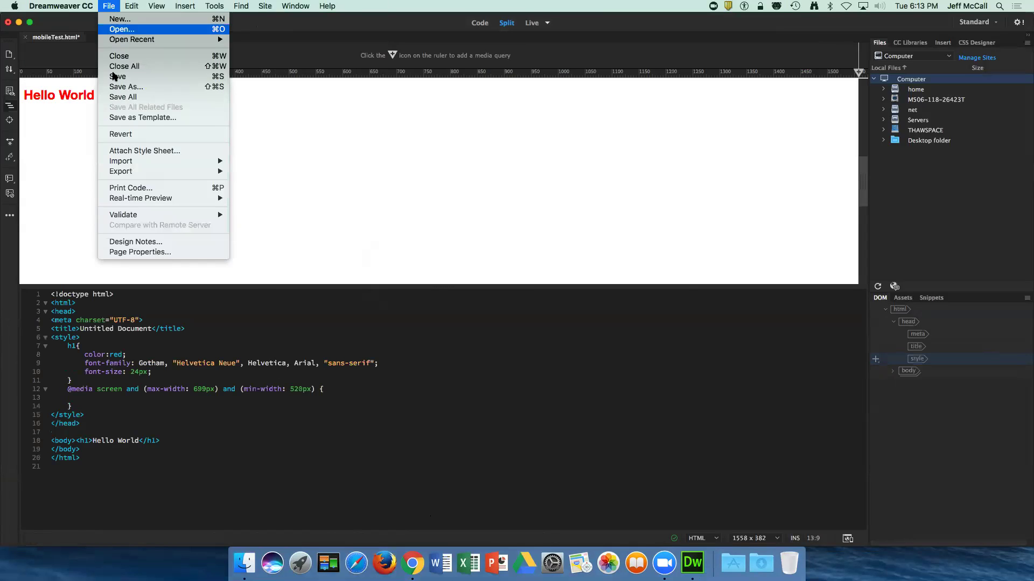
Set the proportional, fixed and code view font sizes to 22 pt in Preferences > Fonts
click(60, 40)
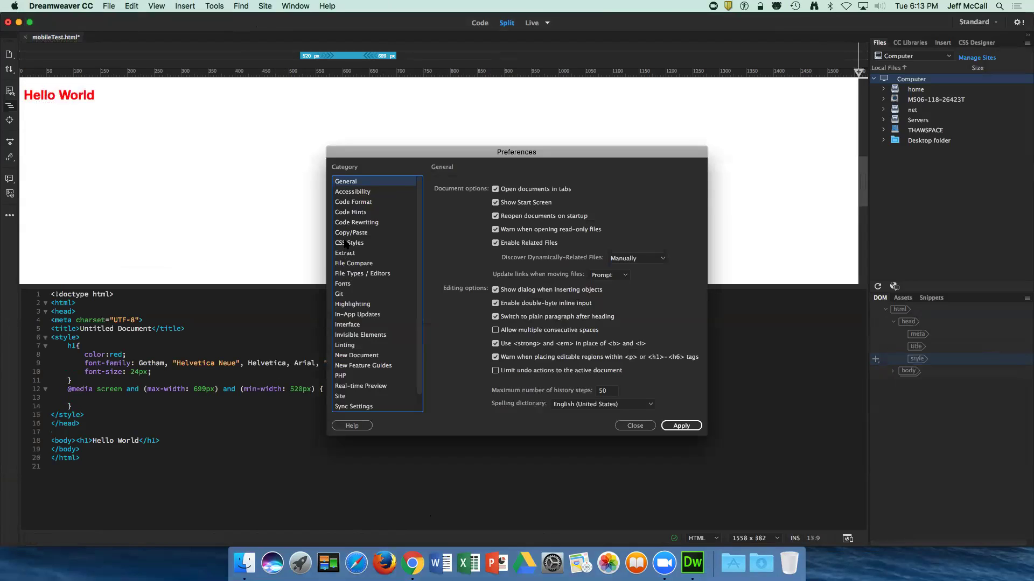
click(342, 284)
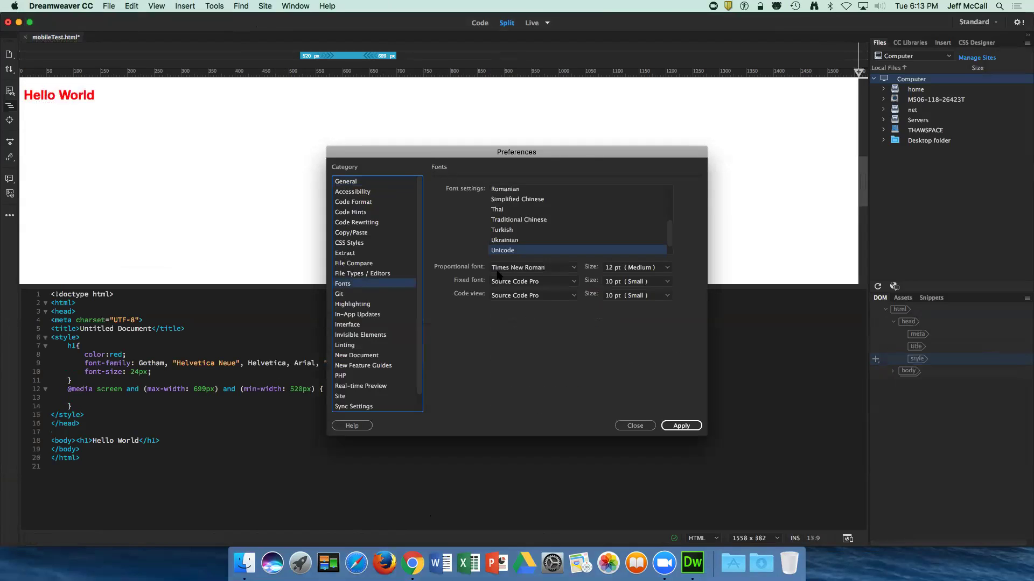
click(632, 268)
click(628, 325)
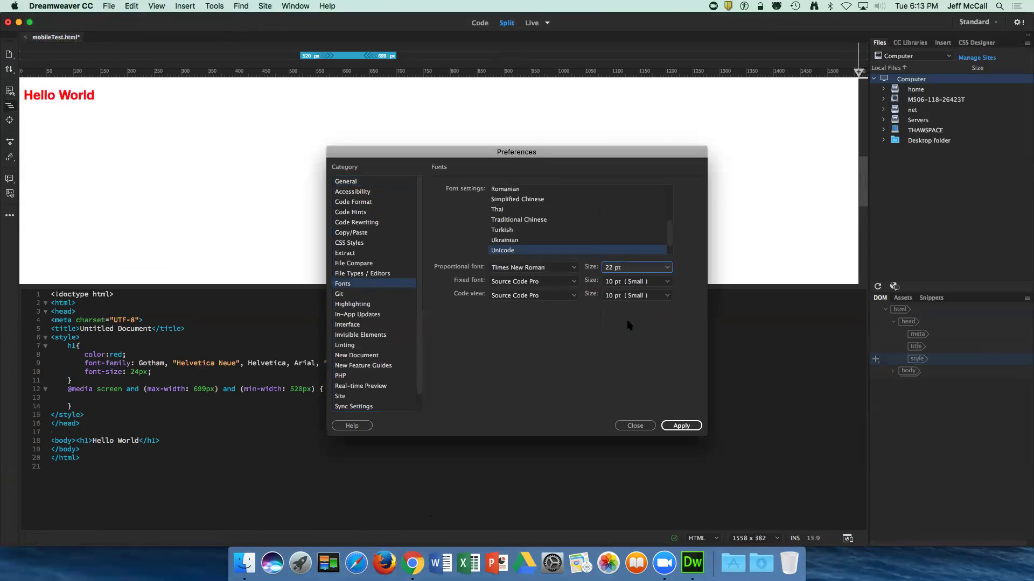
click(631, 282)
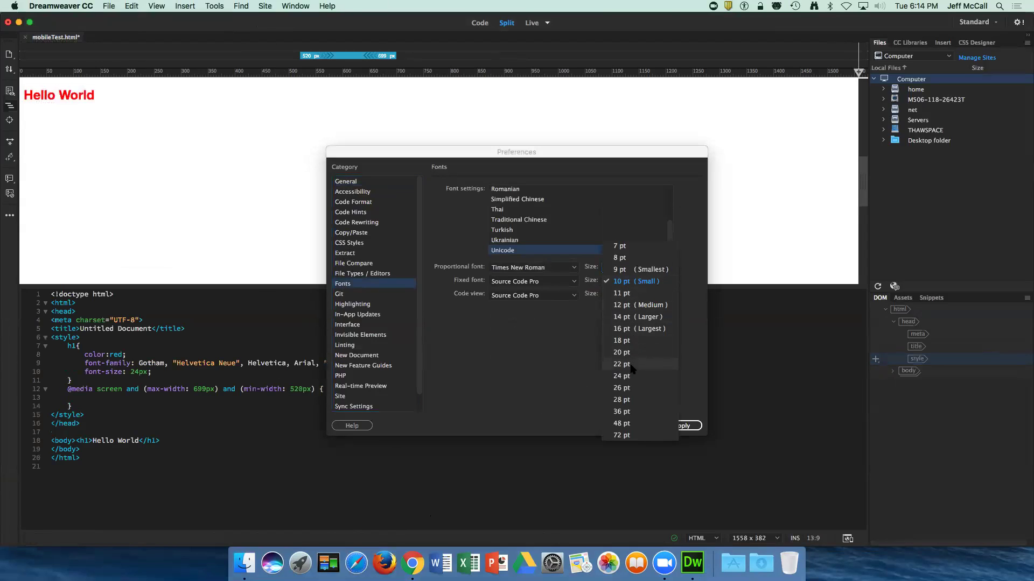
click(631, 360)
click(632, 295)
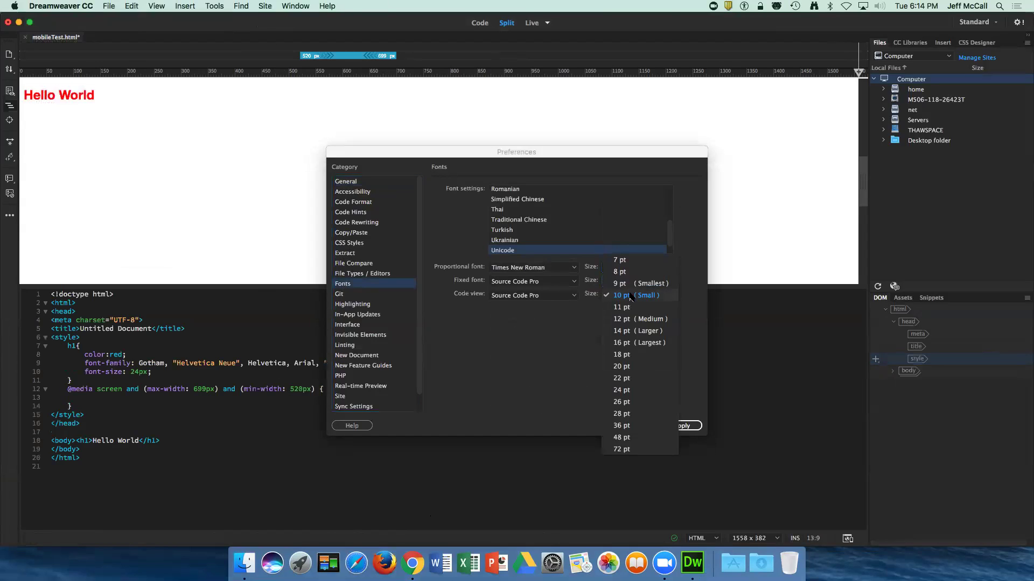
click(631, 378)
key(Return)
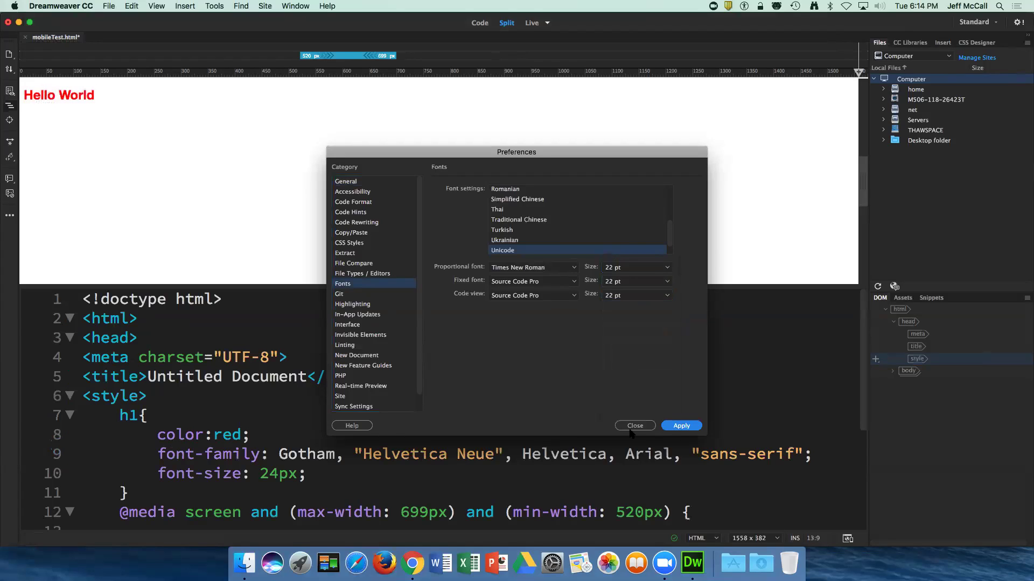
click(630, 426)
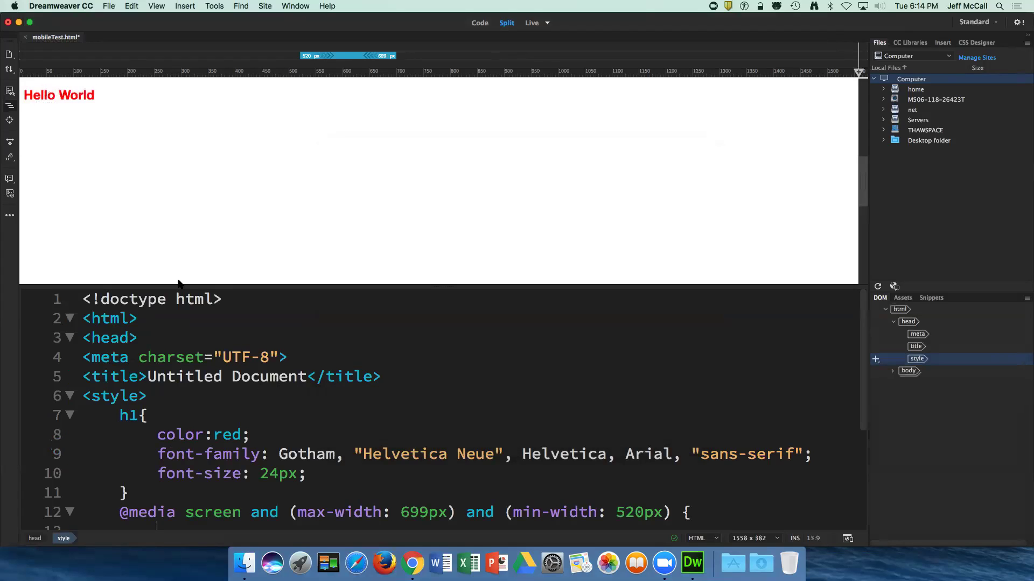
drag(183, 286, 172, 186)
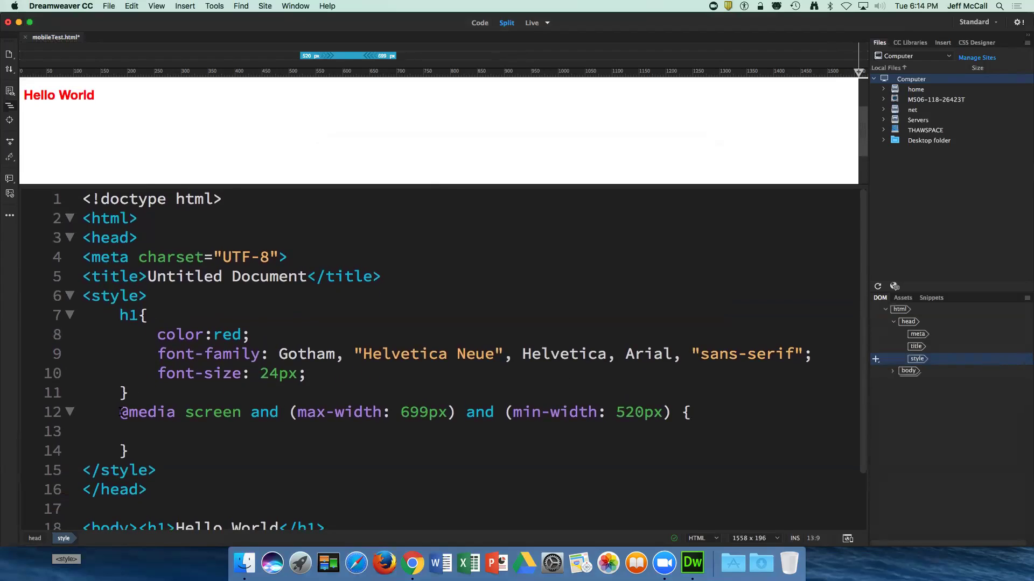
drag(120, 413, 176, 415)
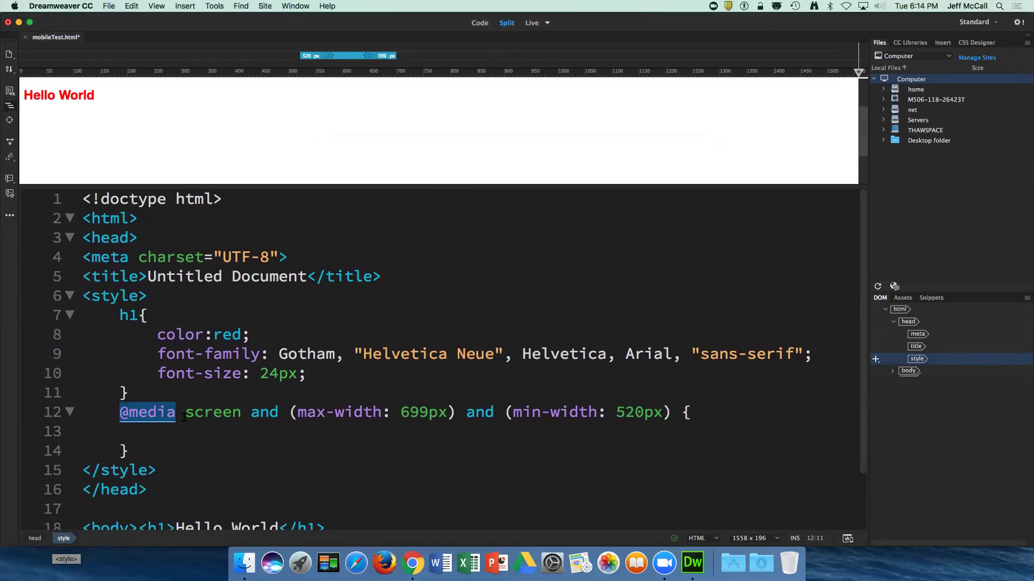
double_click(203, 414)
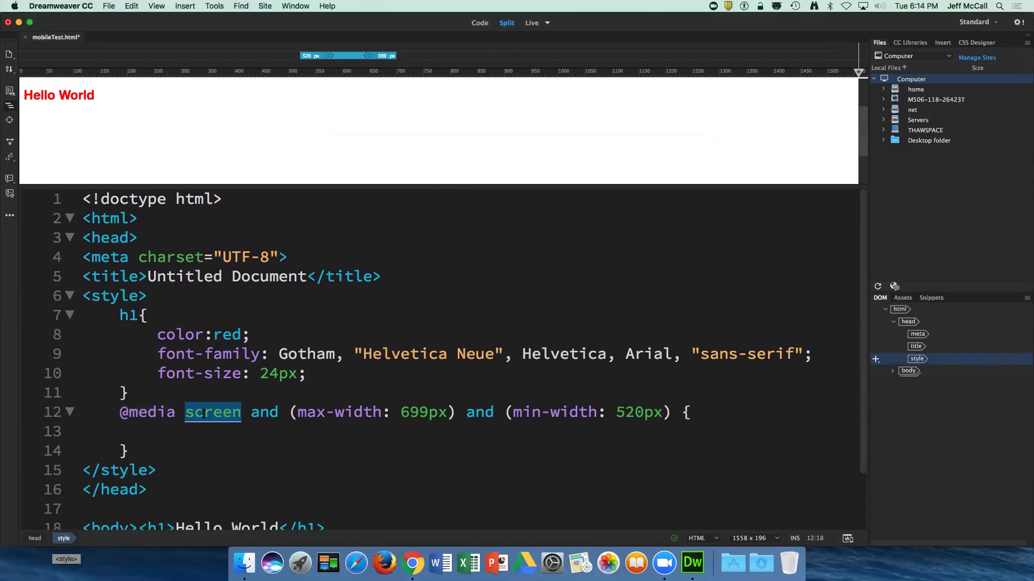
double_click(264, 413)
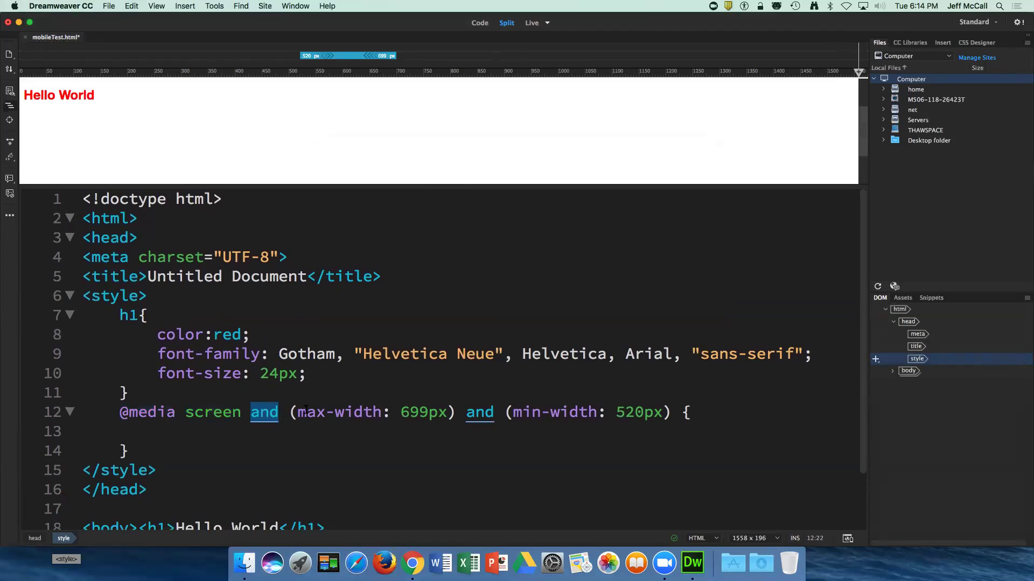
drag(297, 414, 447, 412)
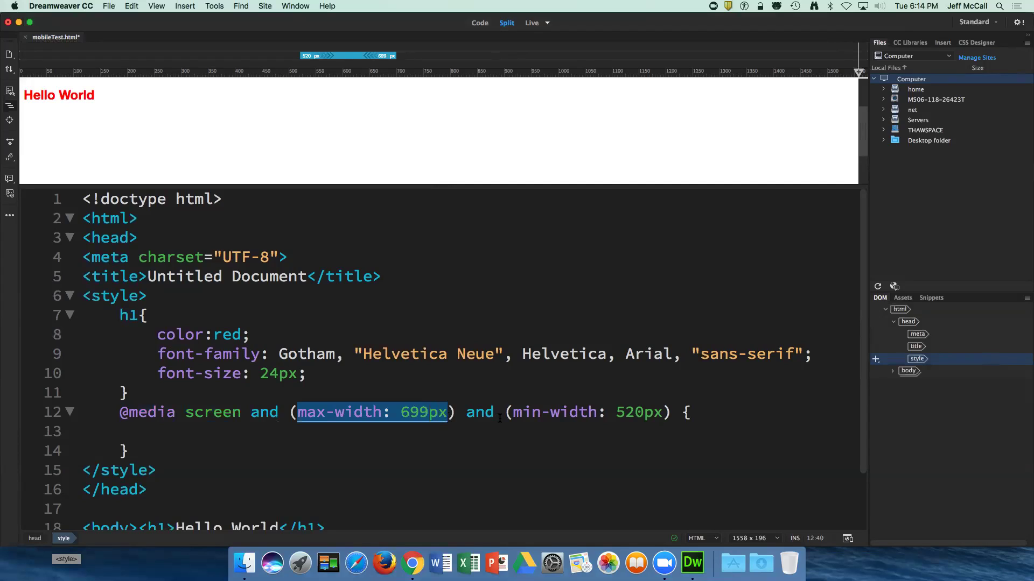
drag(513, 412, 663, 413)
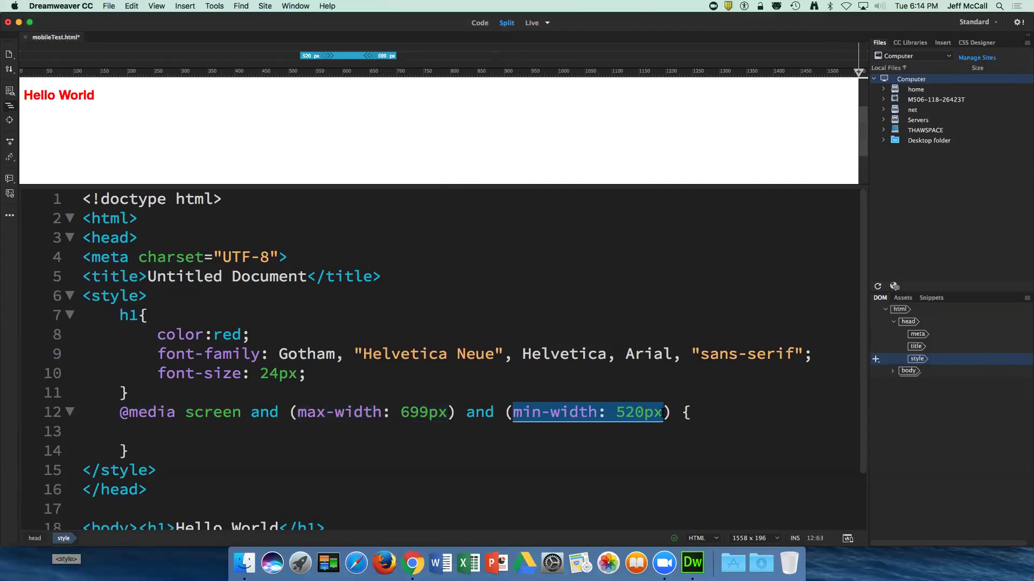
click(168, 438)
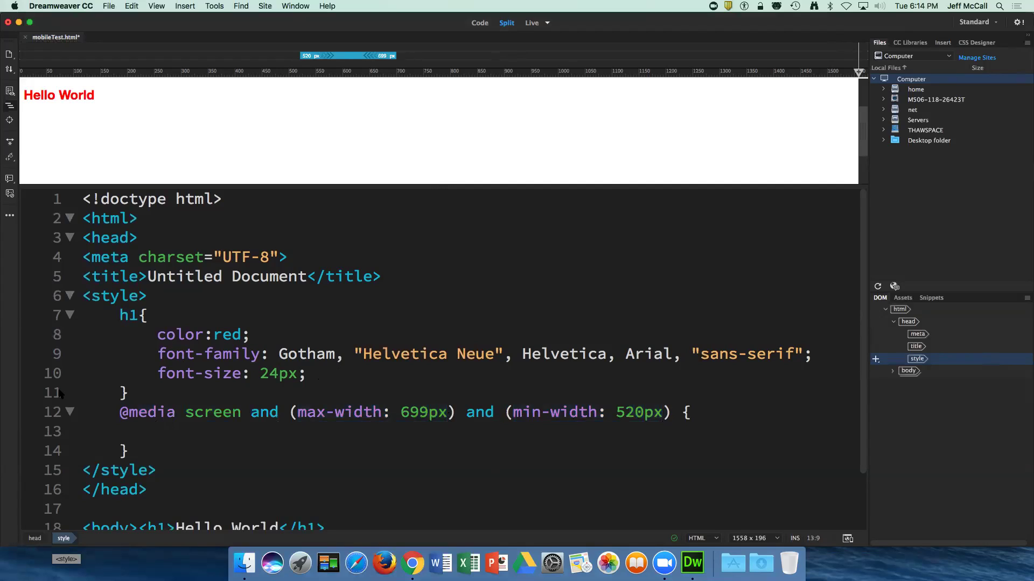
drag(129, 393, 120, 315)
key(super+c)
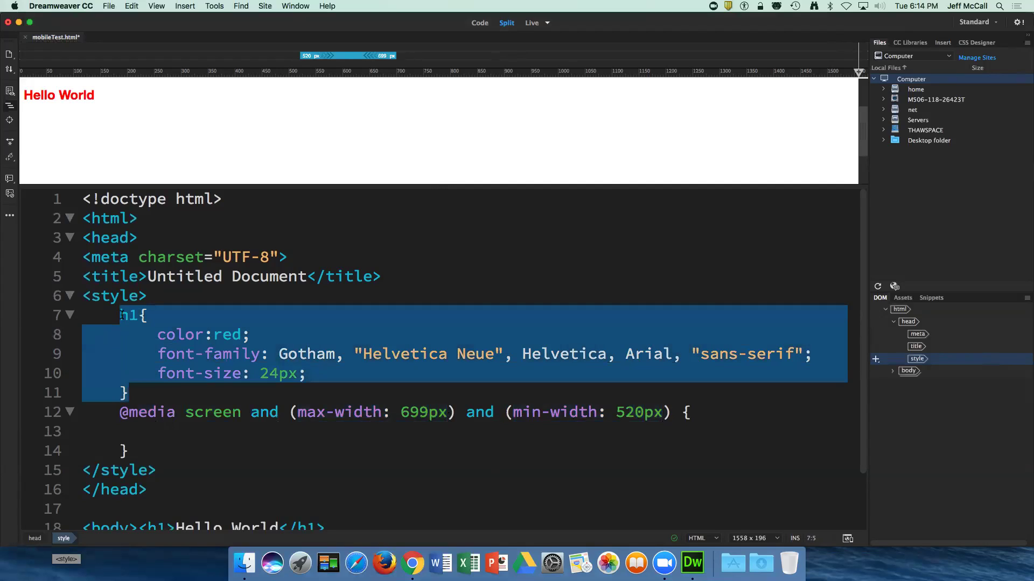
click(135, 430)
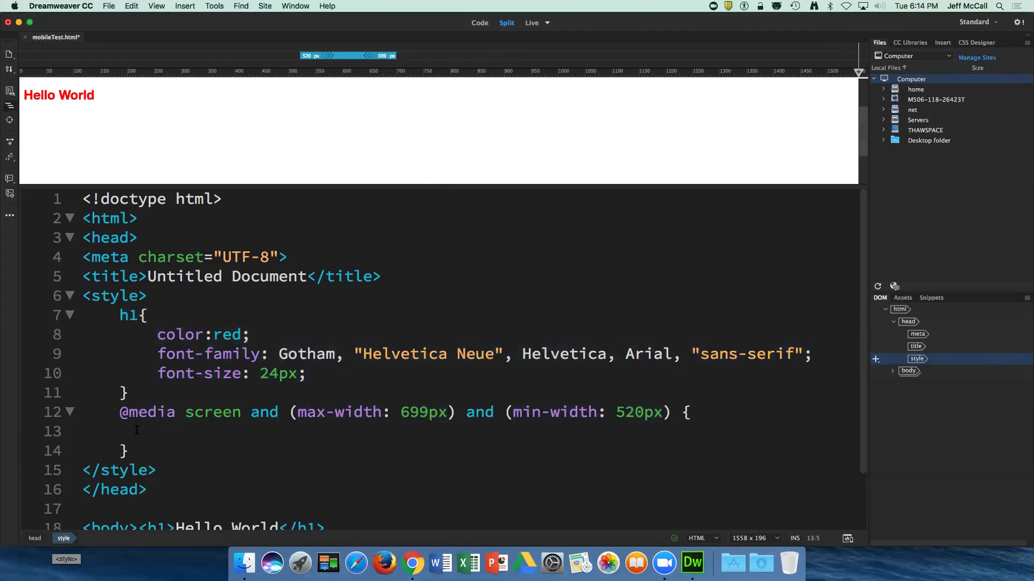
key(super+v)
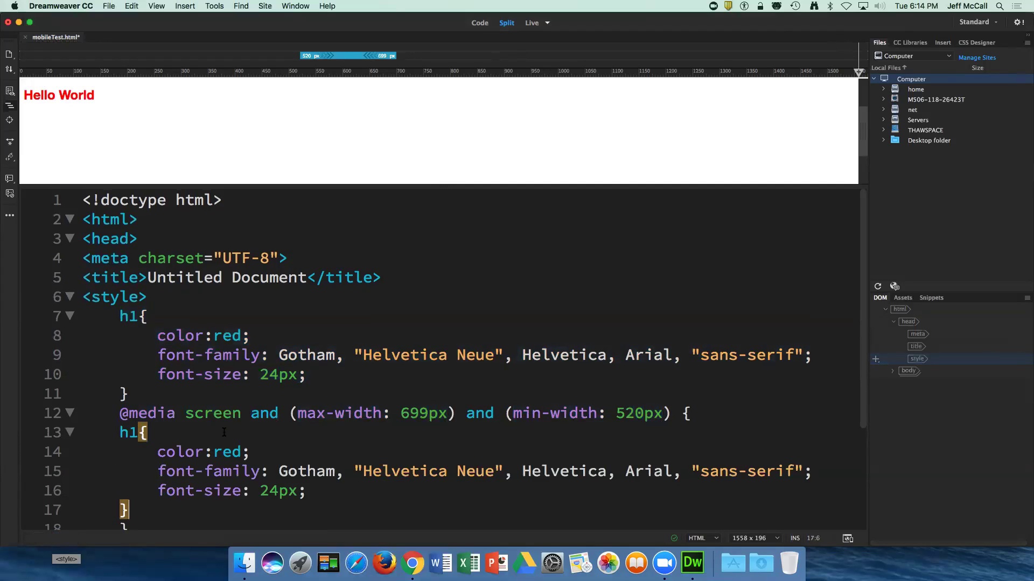
scroll(224, 432, down, 2)
click(116, 328)
drag(120, 233, 141, 311)
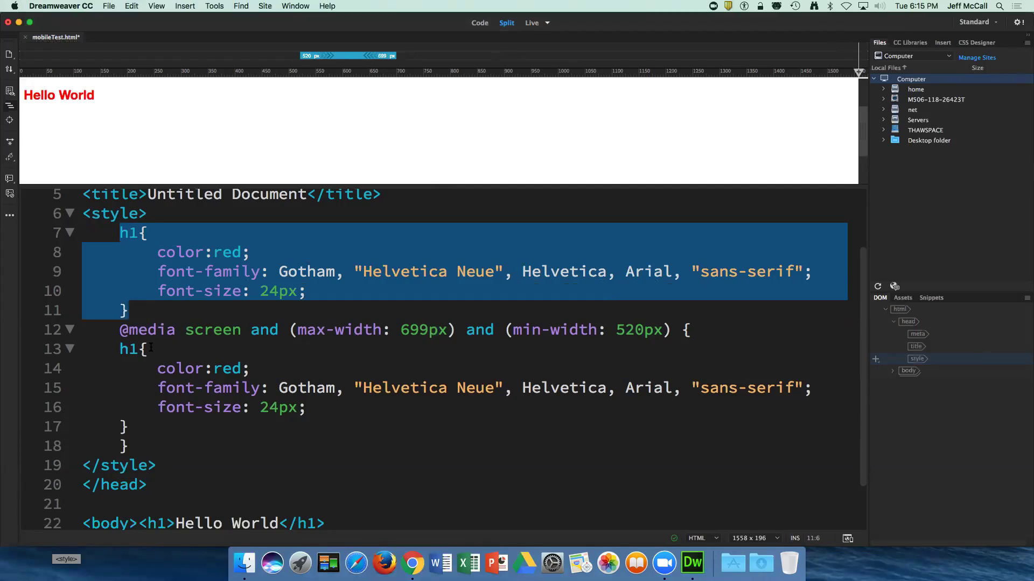
Change the copied rule to color blue, the Cambria serif font stack, and font-size 72px
double_click(231, 369)
text(blou)
key(BackSpace)
key(BackSpace)
text(ue)
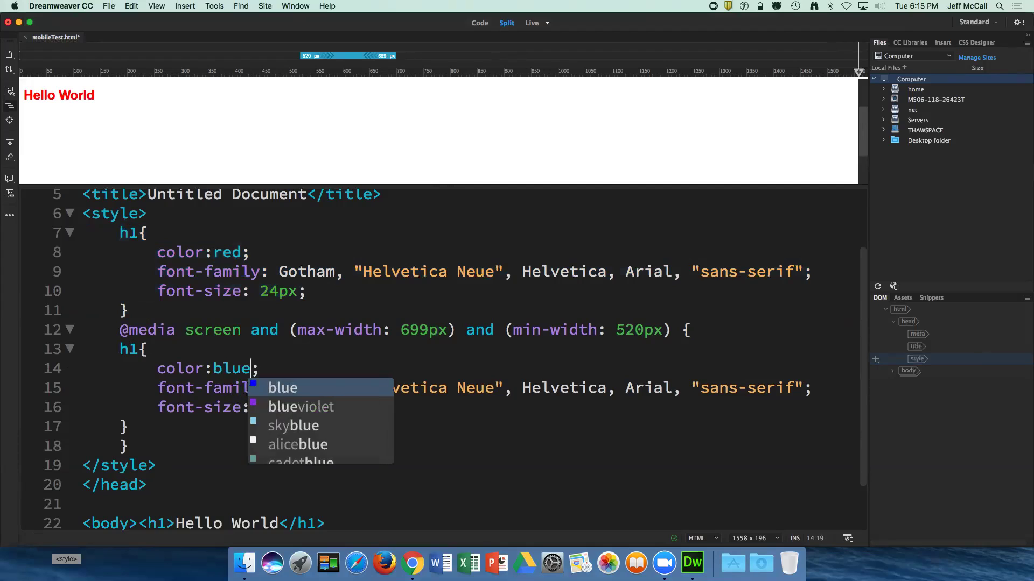
key(Escape)
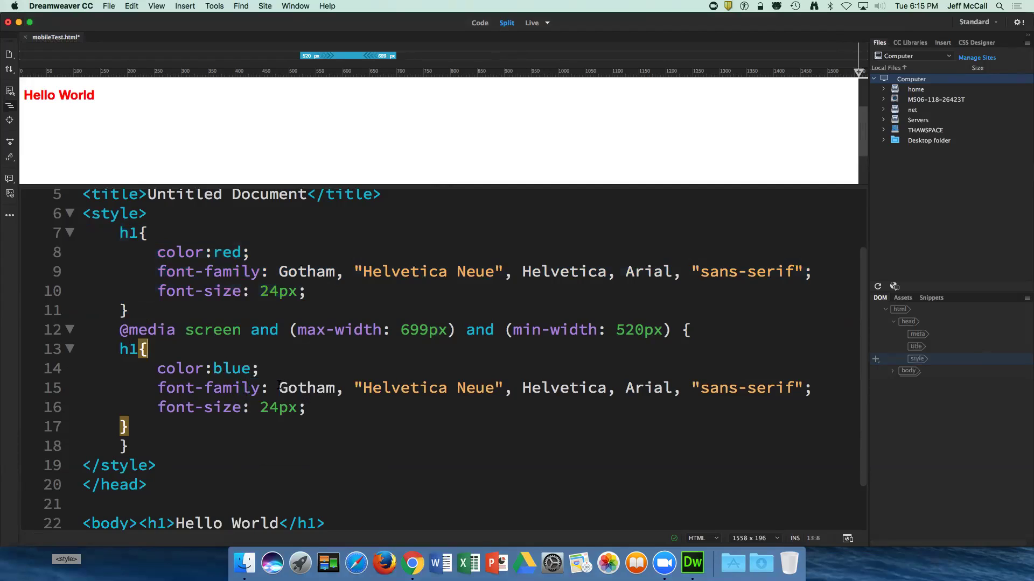
mouse_move(279, 388)
mouse_down()
mouse_move(457, 402)
mouse_move(802, 390)
mouse_up()
text(Times;)
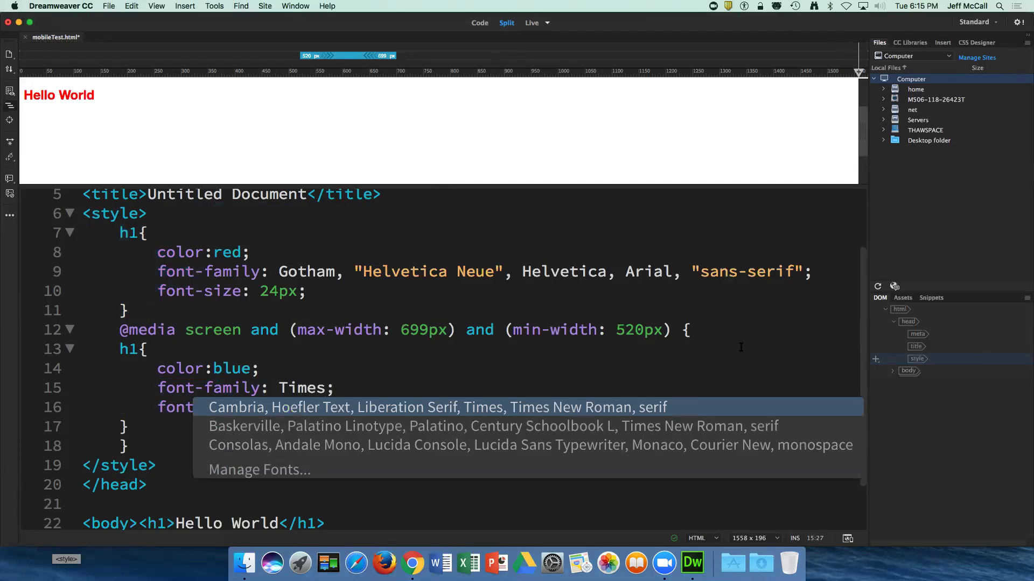
key(Return)
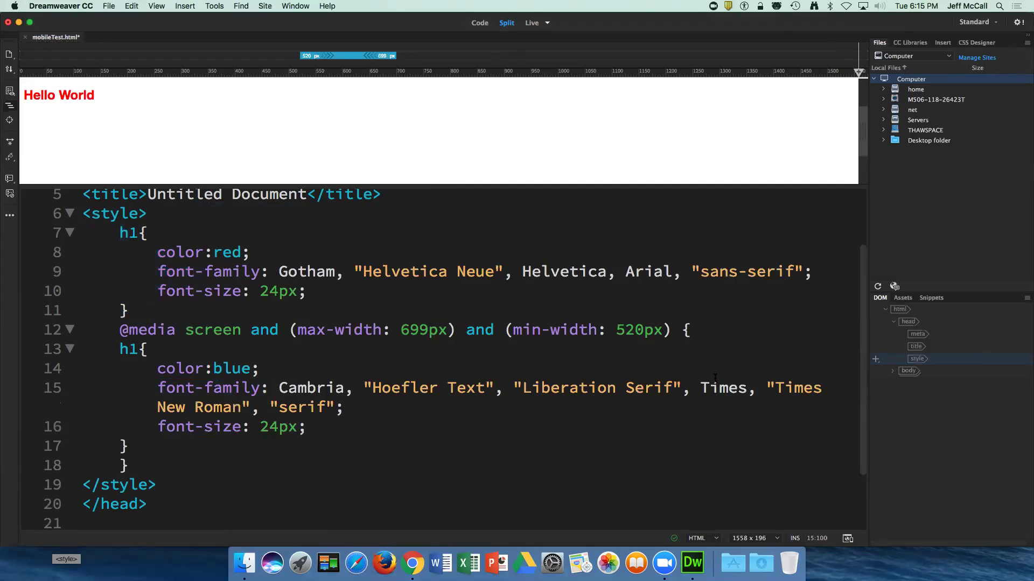
drag(259, 427, 279, 426)
text(72)
Indent the copied h1 rule one level inside the media query
drag(119, 348, 142, 446)
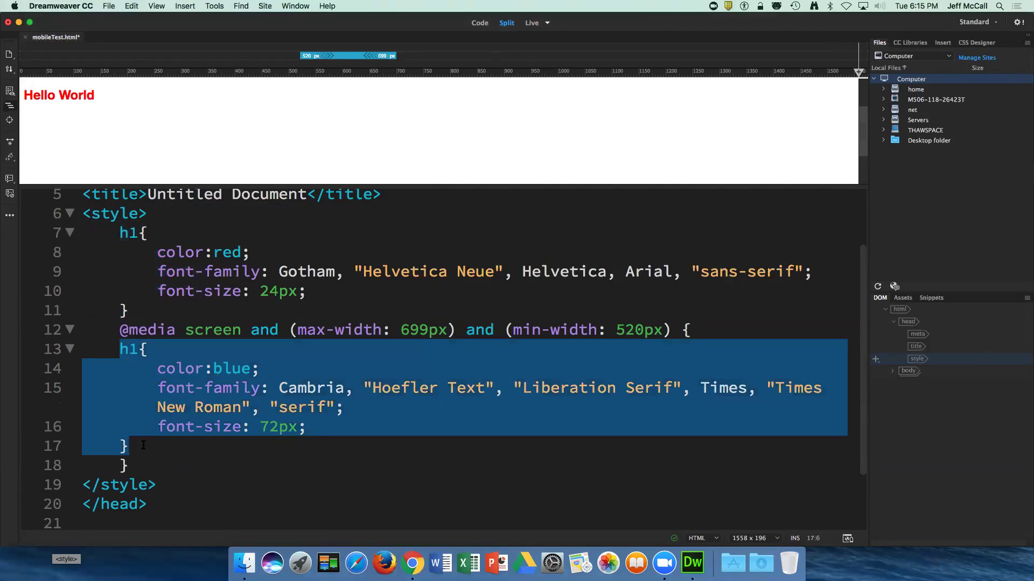
key(Tab)
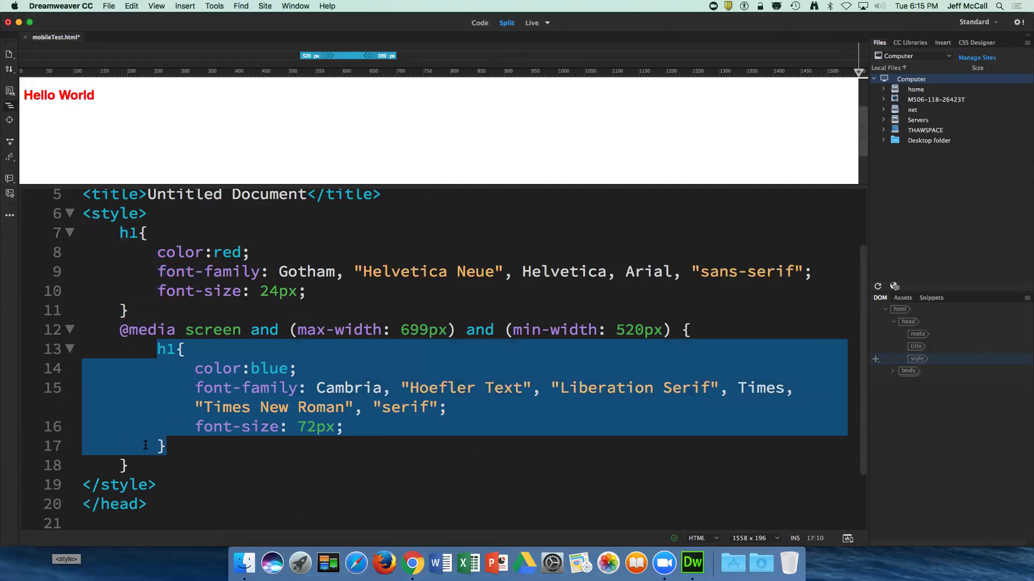
key(Tab)
key(shift+Tab)
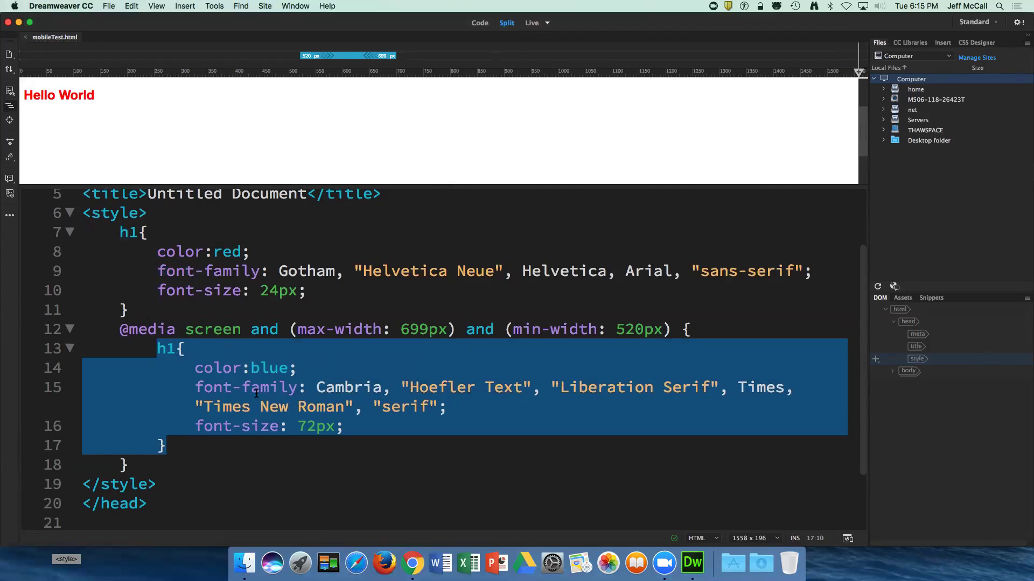
Take Chrome out of full screen and show the mobileTest.html tab
key(super+Tab)
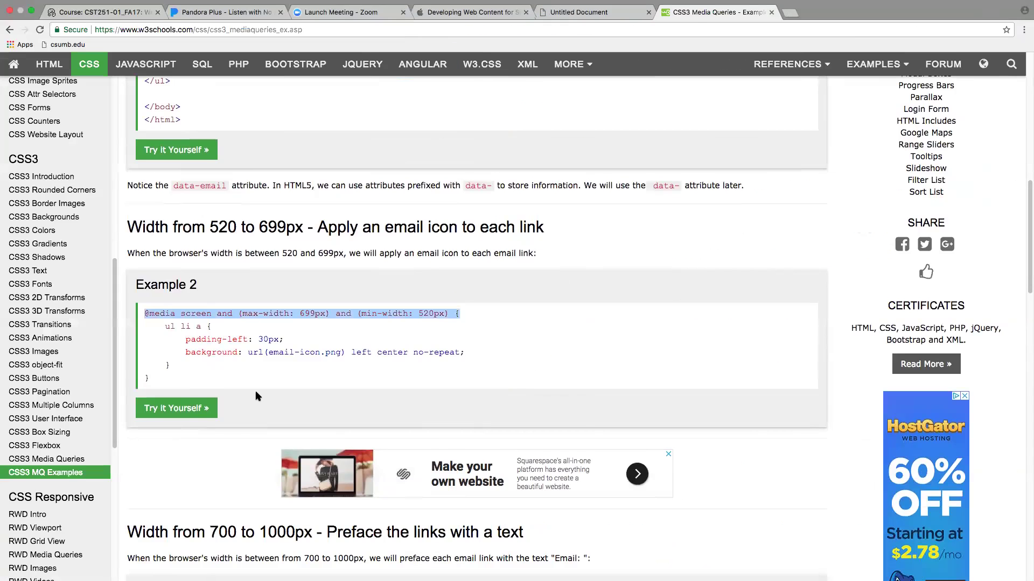
click(32, 10)
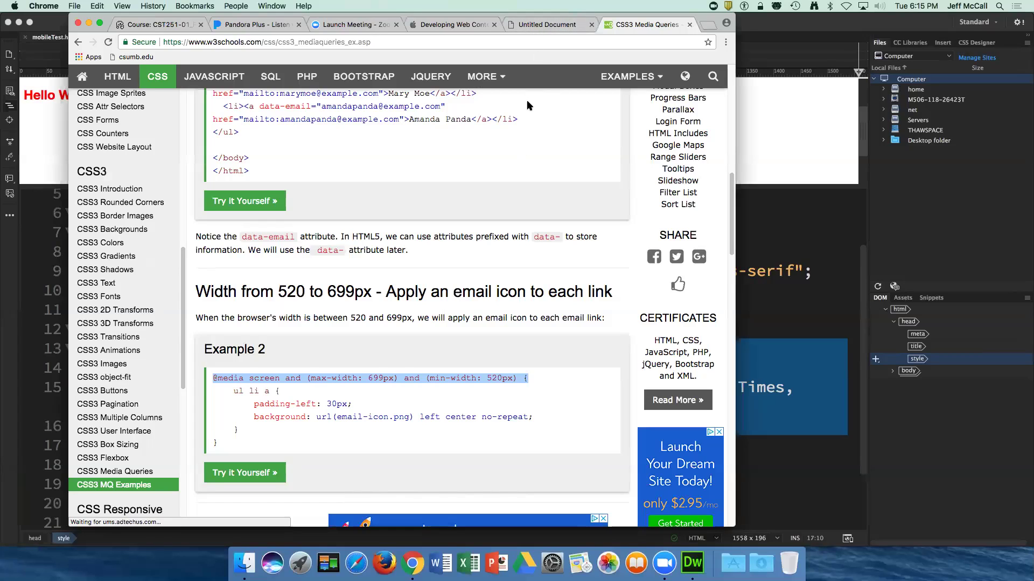
click(529, 102)
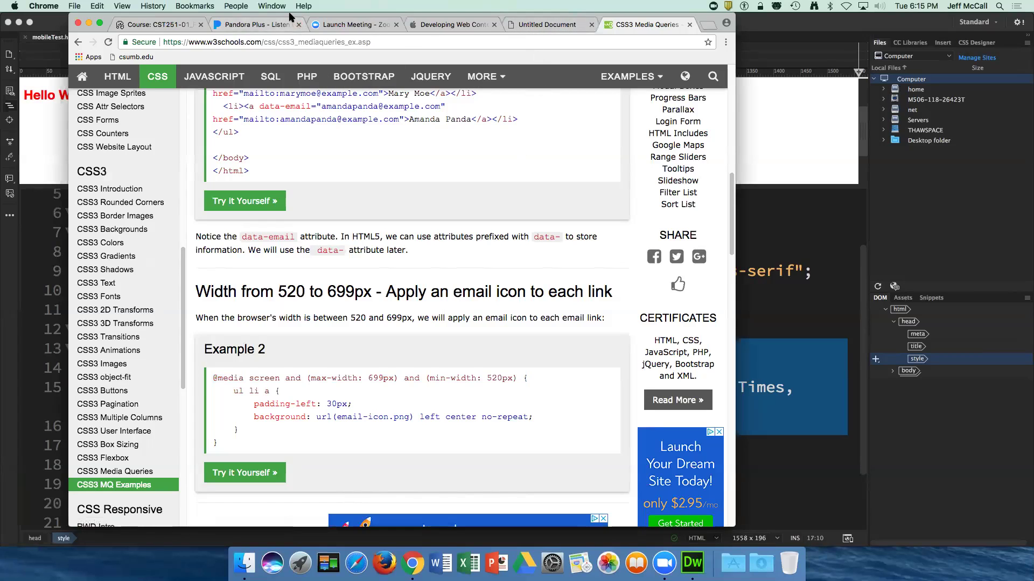
drag(298, 25, 305, 63)
click(545, 64)
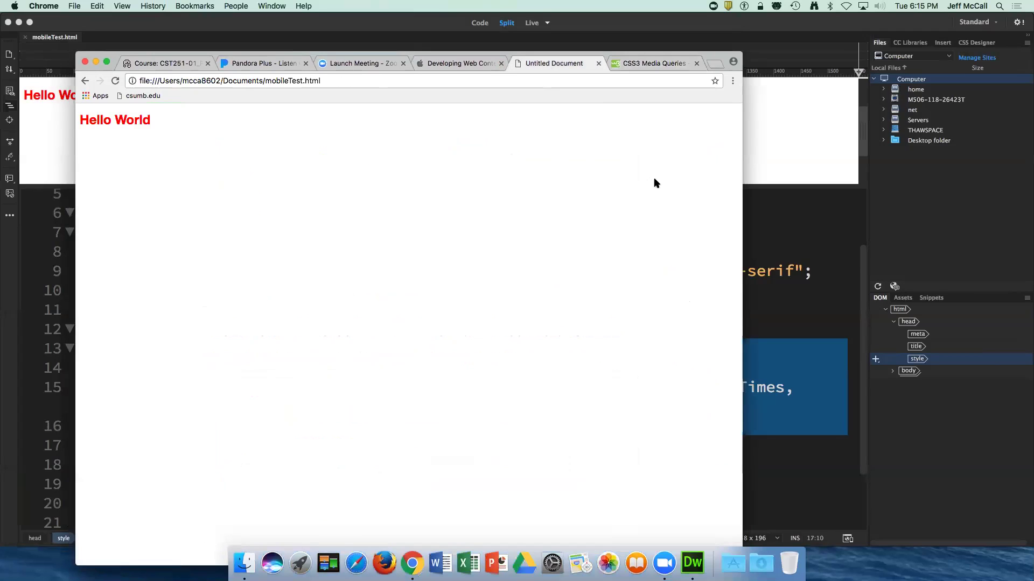
Resize the Chrome window narrow and wide to test the media query, then return to Dreamweaver
drag(740, 212, 292, 194)
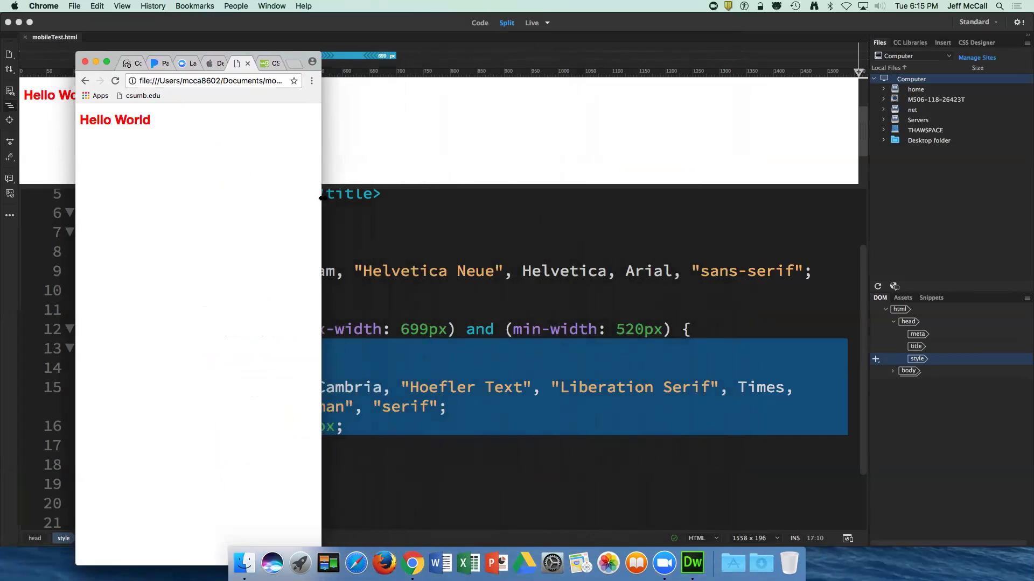
drag(371, 185, 532, 193)
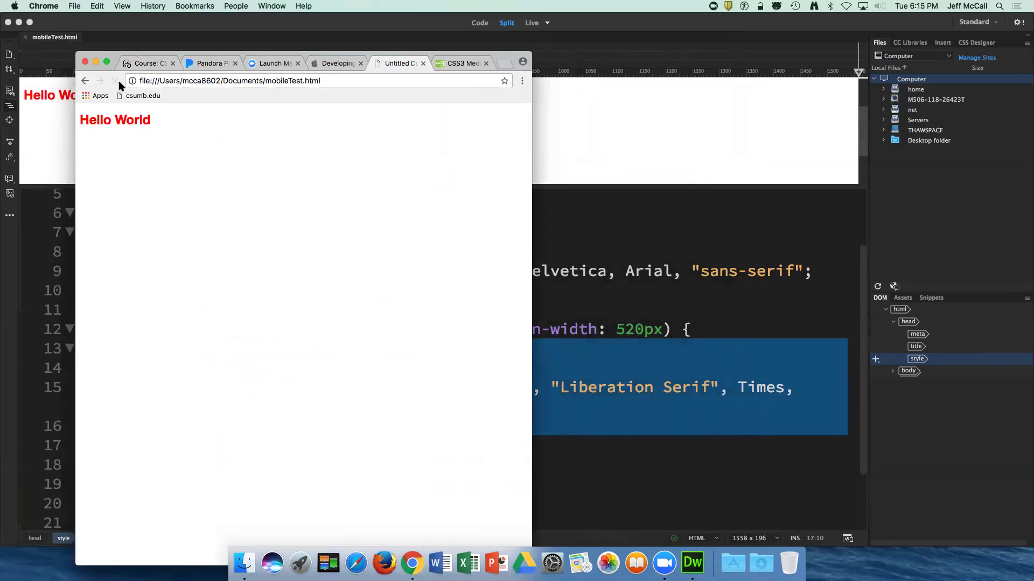
mouse_move(532, 232)
mouse_down()
mouse_move(405, 234)
mouse_move(635, 232)
mouse_up()
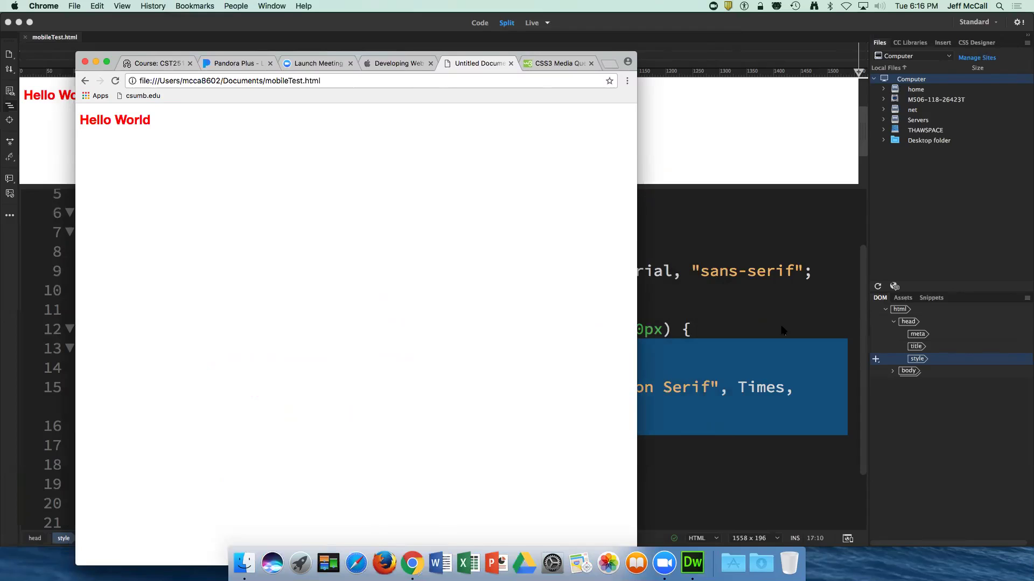
click(650, 240)
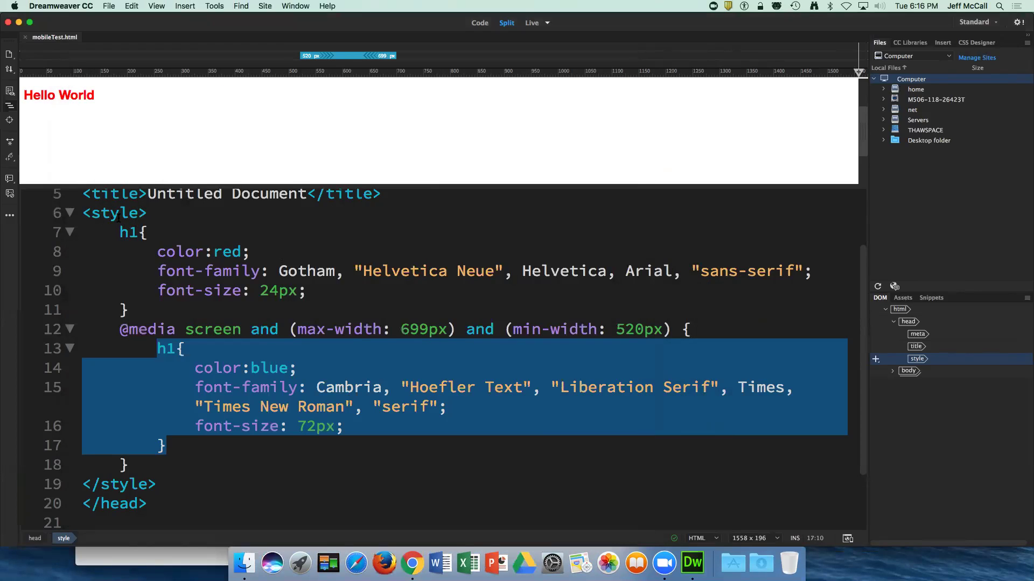
Google 'link css to html' in a new Chrome tab, then go back to Dreamweaver
key(super+Tab)
key(super+Tab)
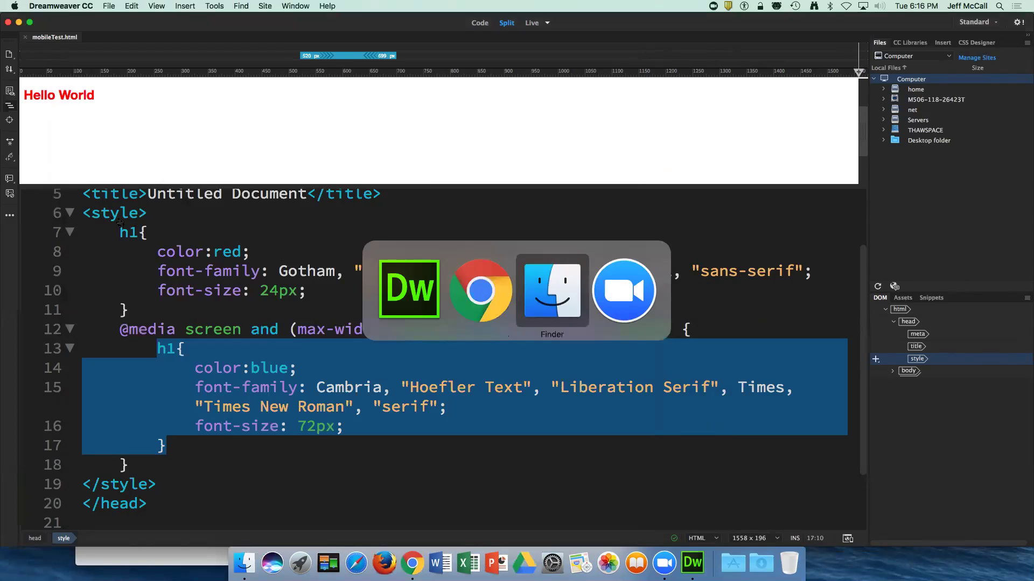
key(super+shift+Tab)
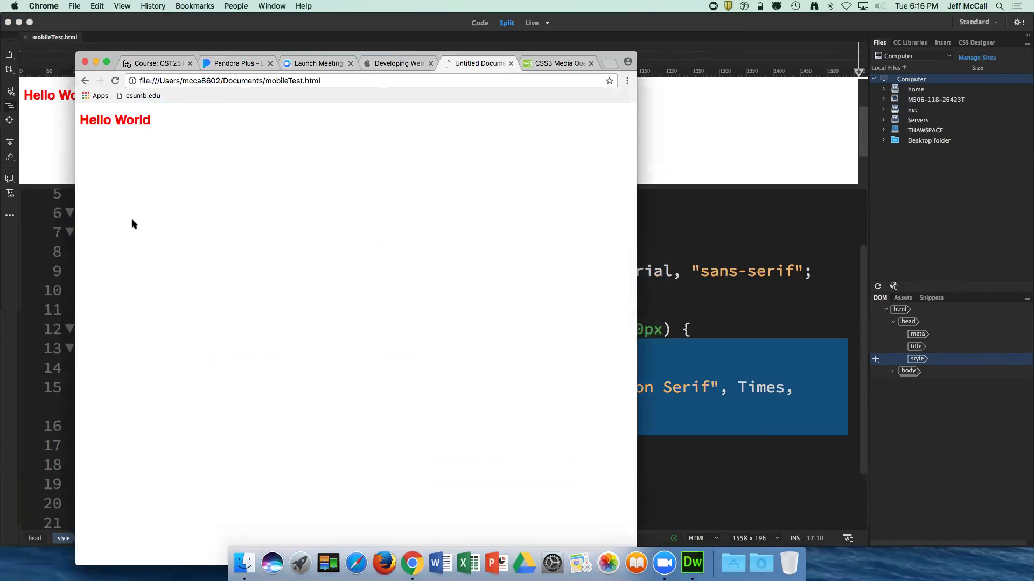
click(609, 62)
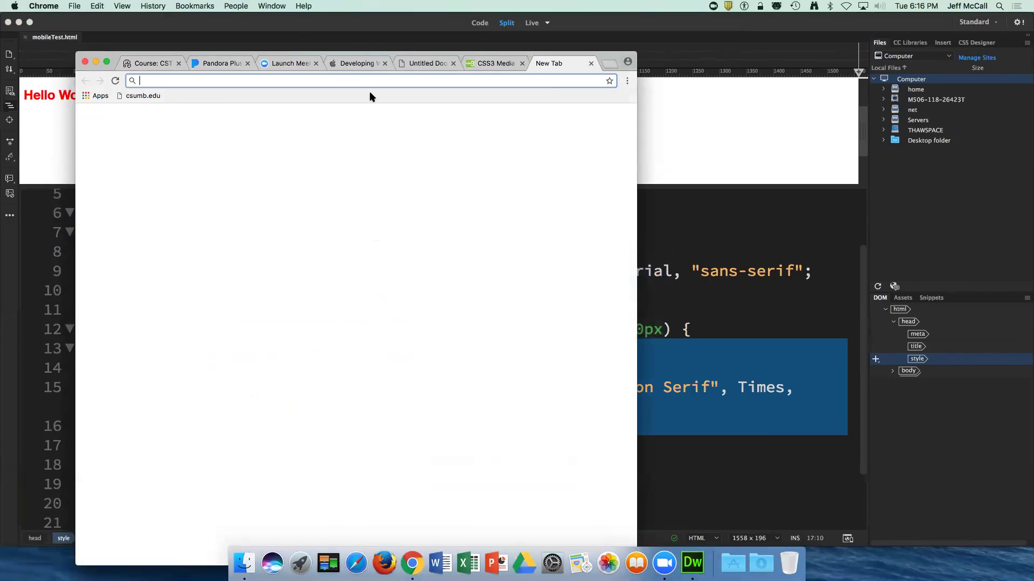
text(link css)
key(Down)
key(Return)
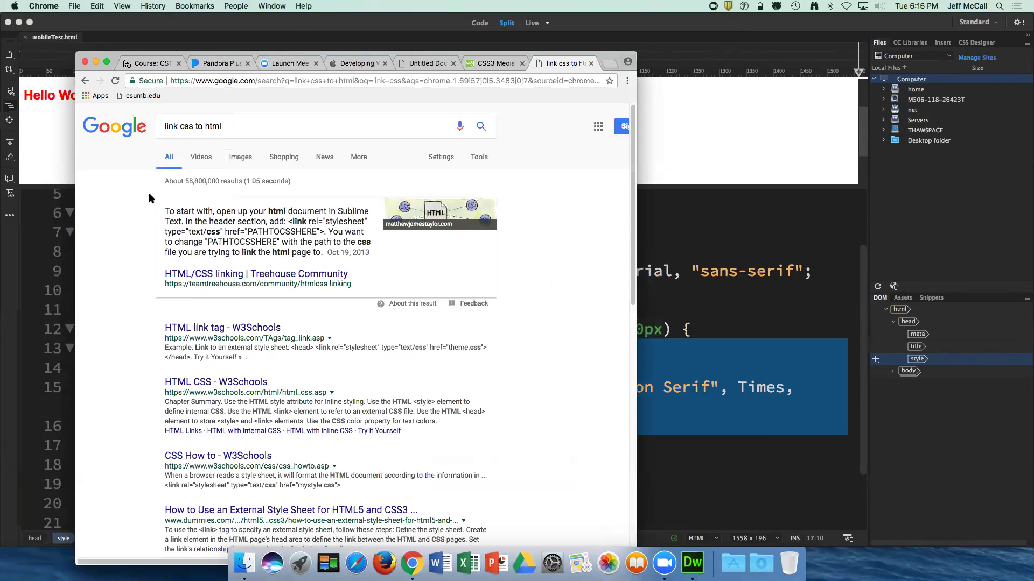
click(756, 221)
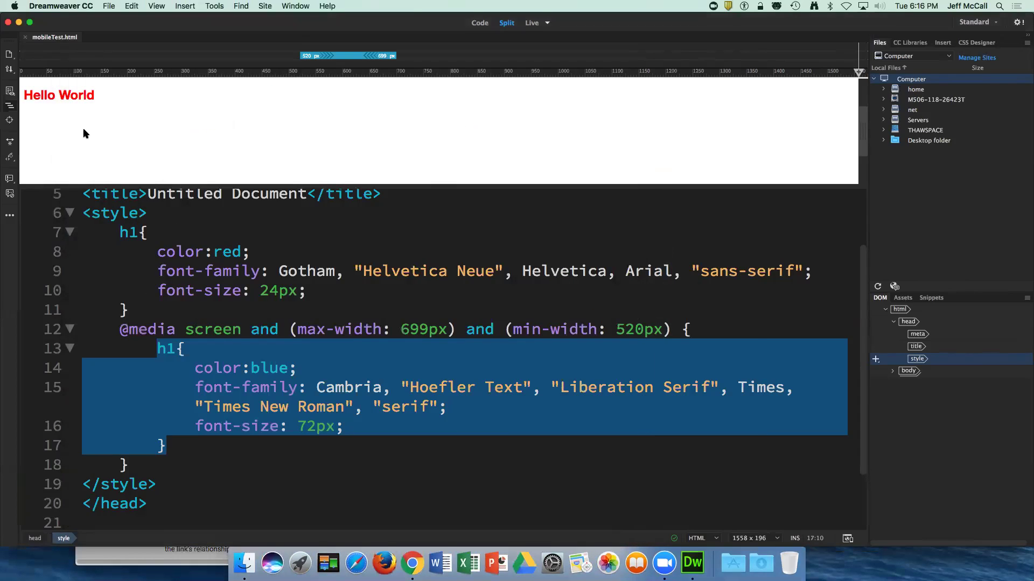
Create a new blank CSS file and save it as deskStyle.css in Documents
key(super+n)
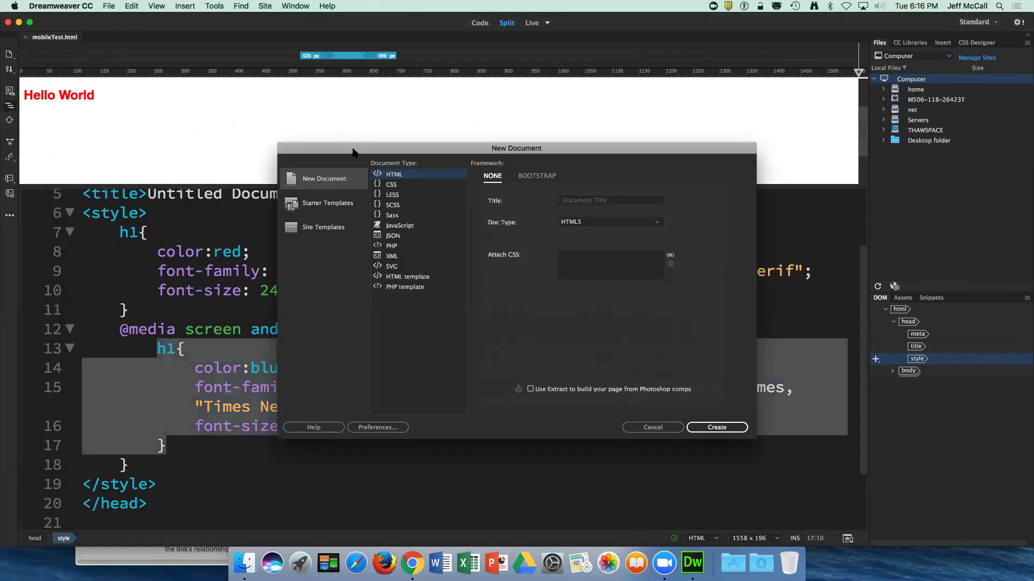
double_click(392, 186)
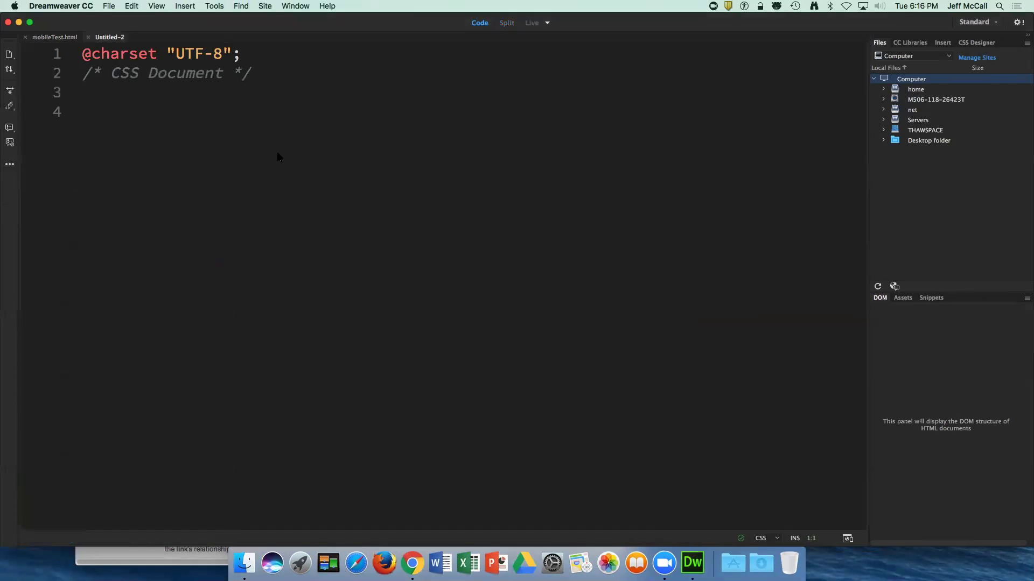
key(super+s)
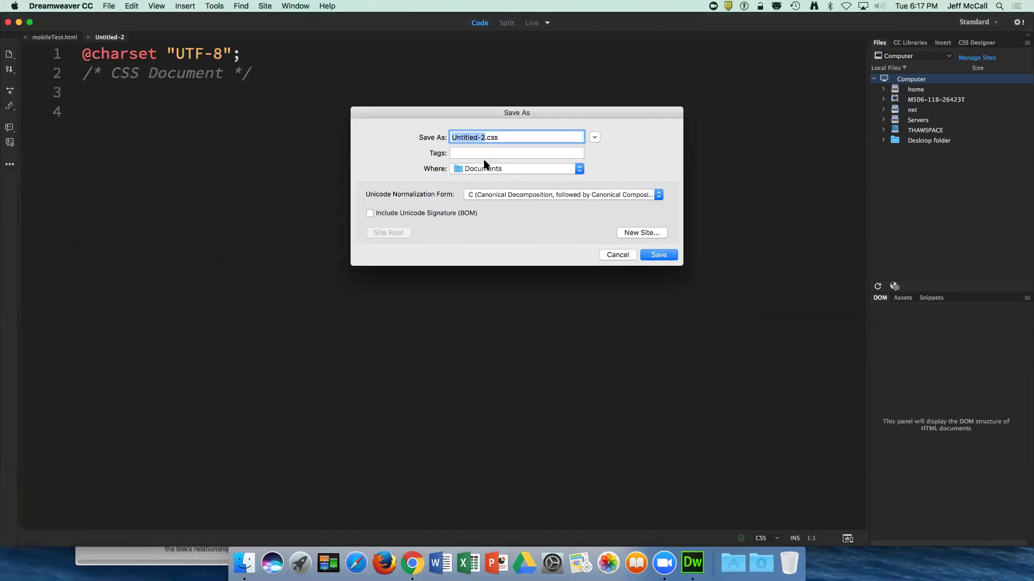
click(594, 138)
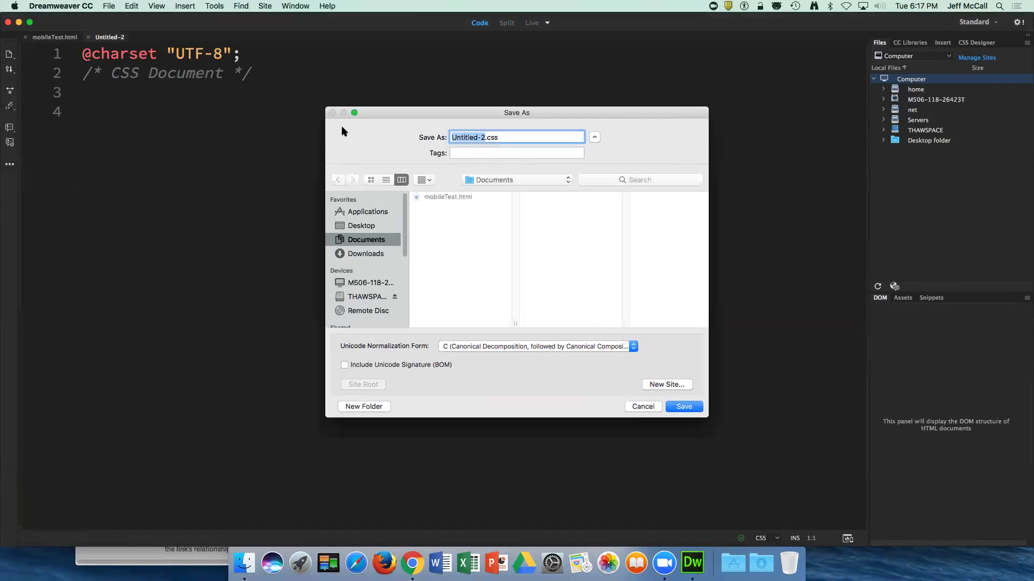
text(deskSt)
key(BackSpace)
key(BackSpace)
text(Style)
key(Return)
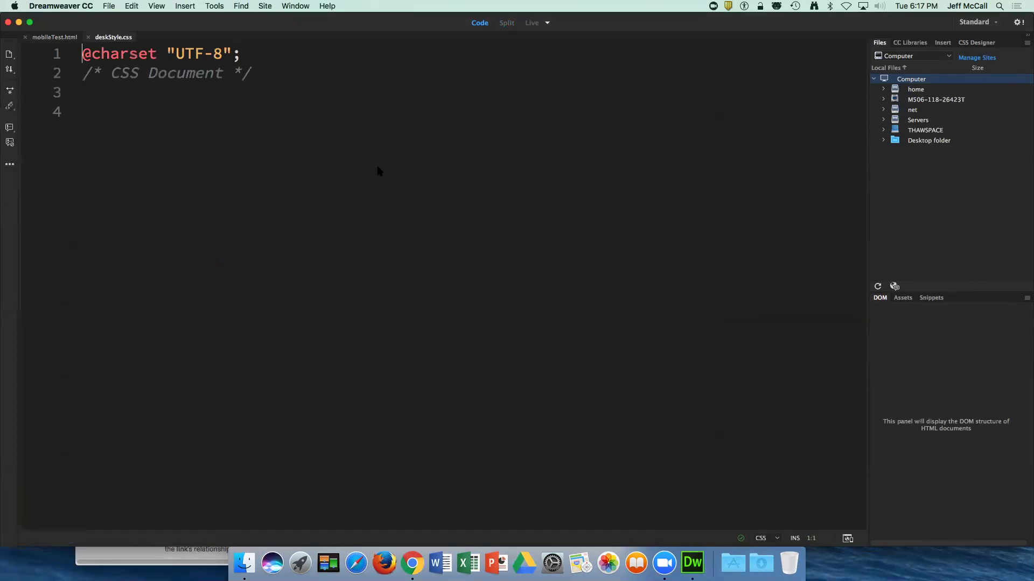
Create a second blank CSS file and save it as mobileStyle.css
key(super+n)
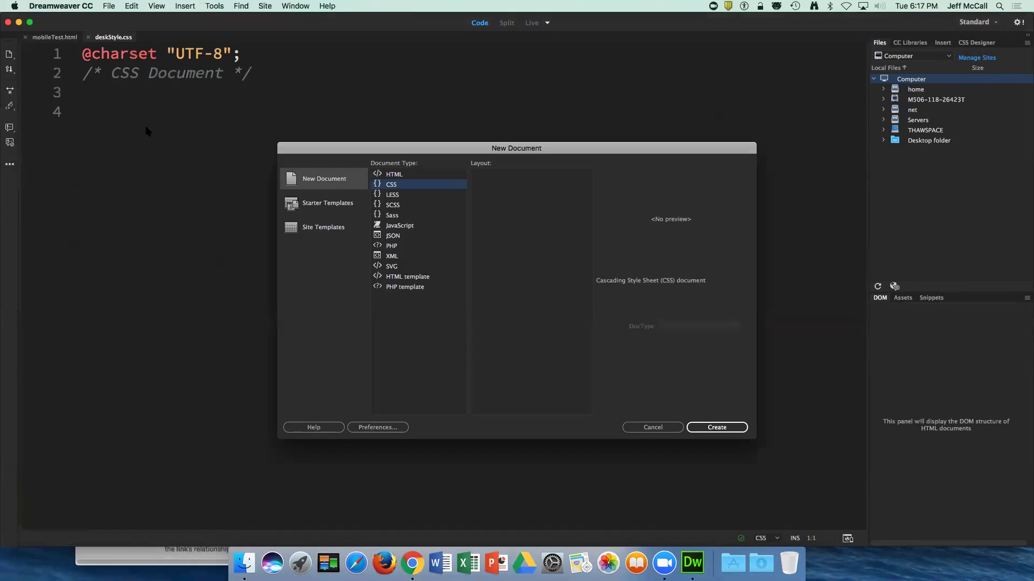
key(Return)
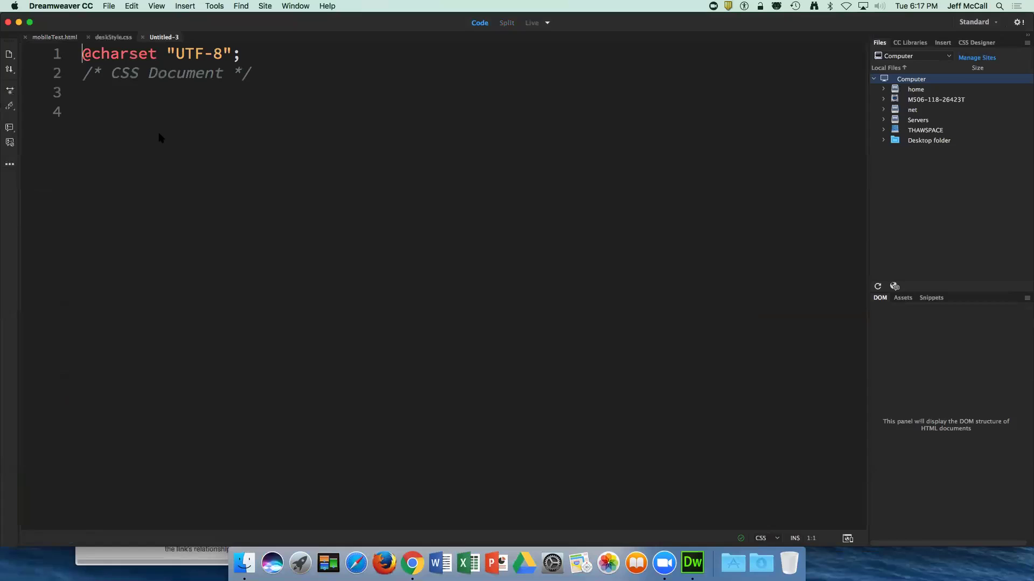
key(super+s)
text(mobileStyle)
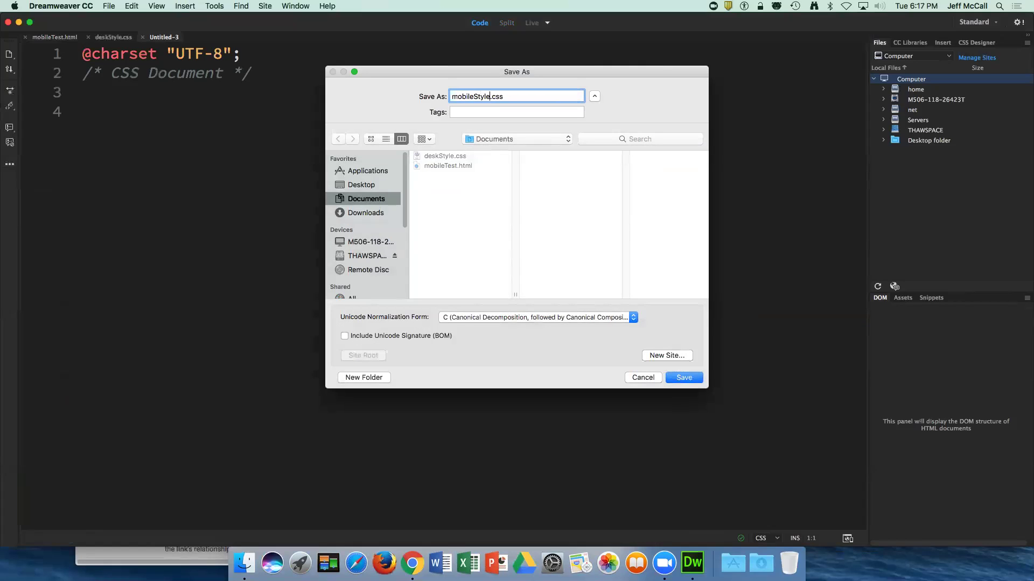
key(Return)
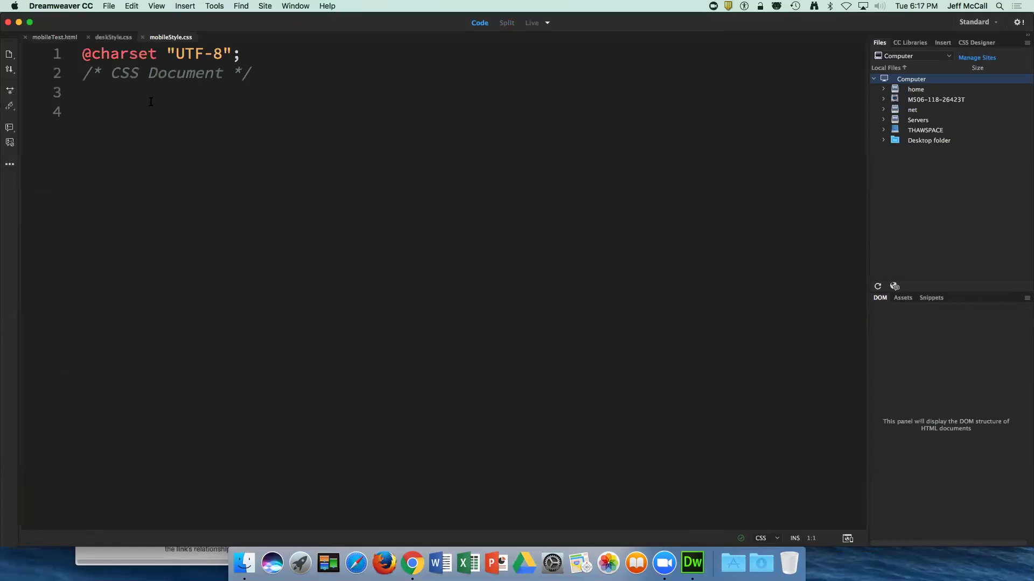
Cut the red h1 rule from mobileTest.html and paste it into deskStyle.css
click(54, 37)
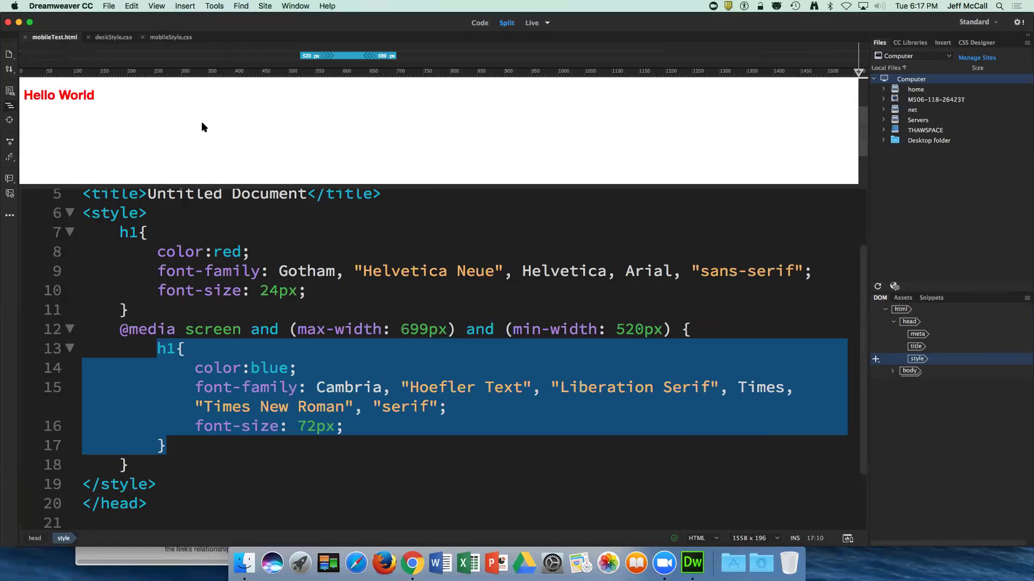
click(336, 271)
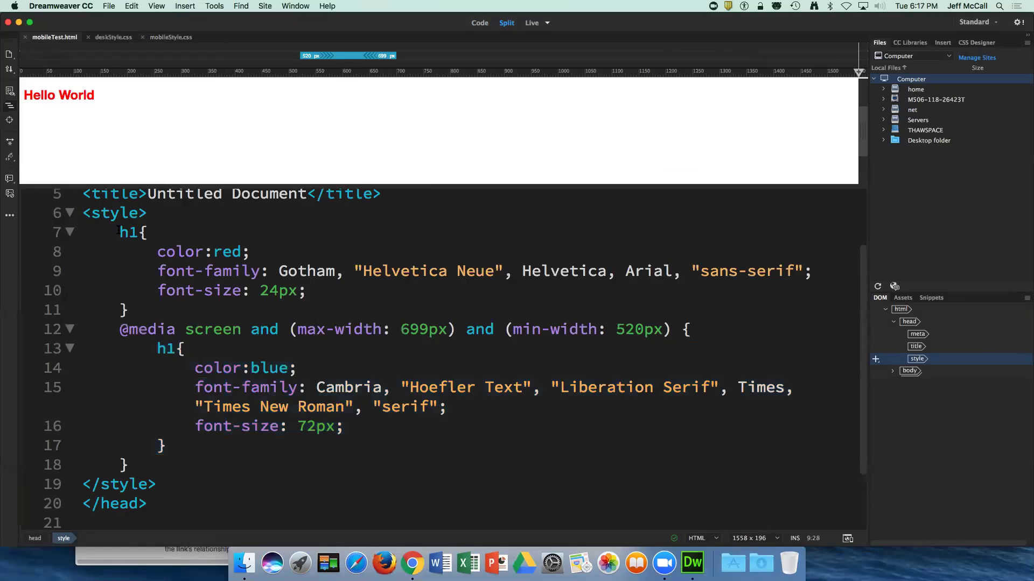
drag(101, 235, 129, 310)
key(BackSpace)
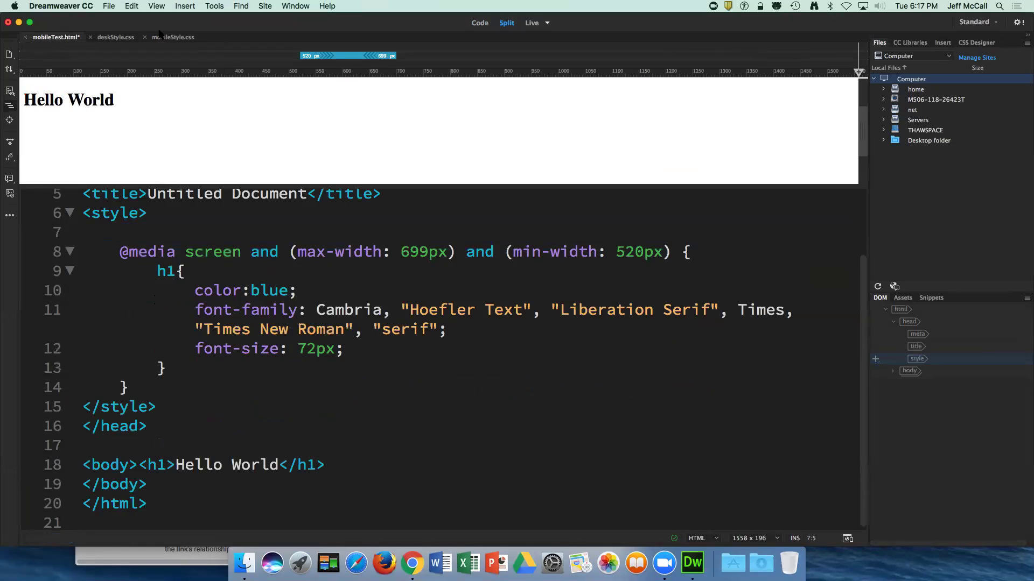
click(116, 38)
click(104, 118)
text(h1{ 		color:red; 		font-family: Gotham, "Helvetica Neue", Helvetica, Arial, "sans-serif"; 		font-size: 24px; 	})
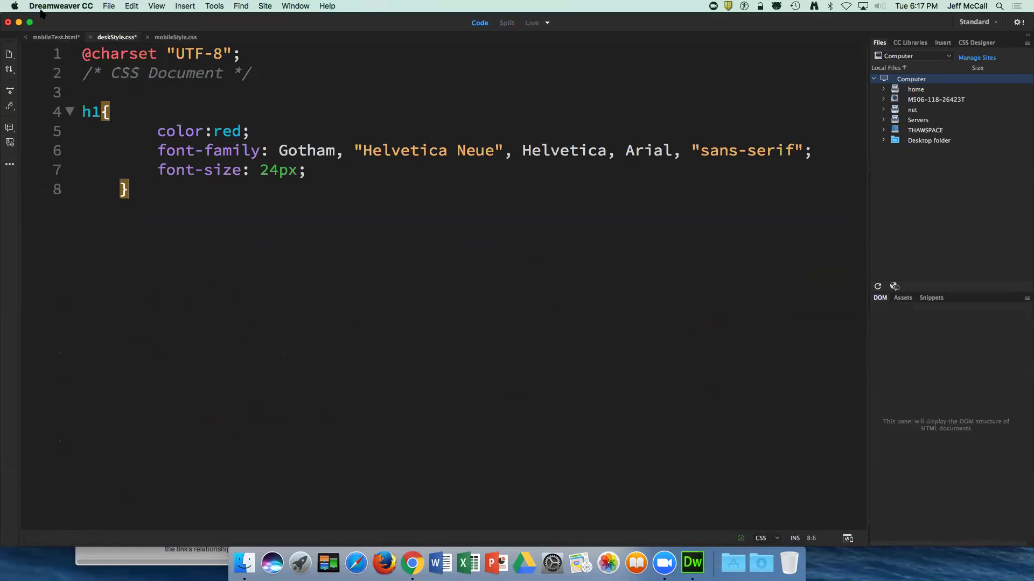
Cut the blue h1 rule from the media query and paste it into mobileStyle.css
click(55, 37)
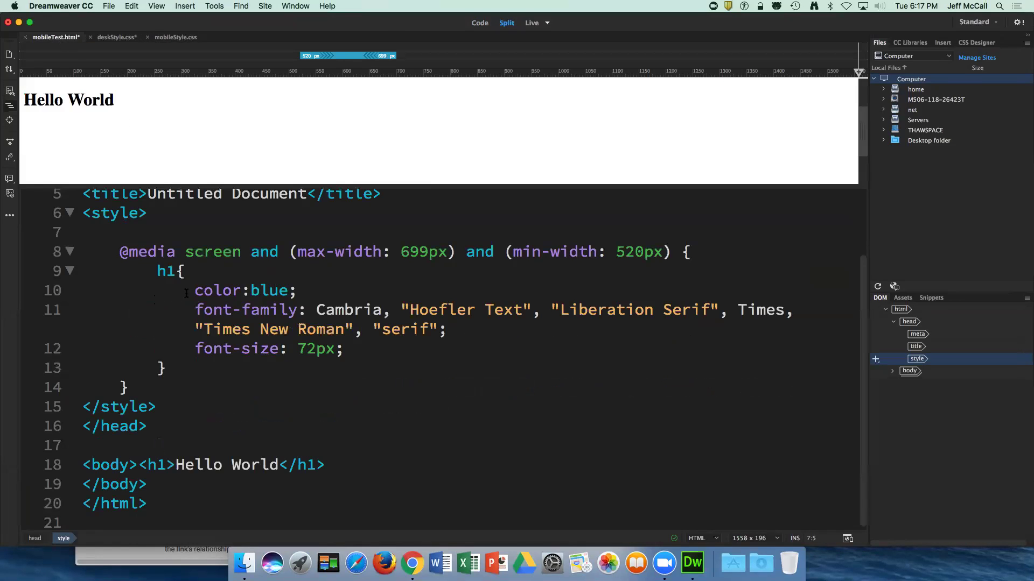
drag(157, 271, 197, 369)
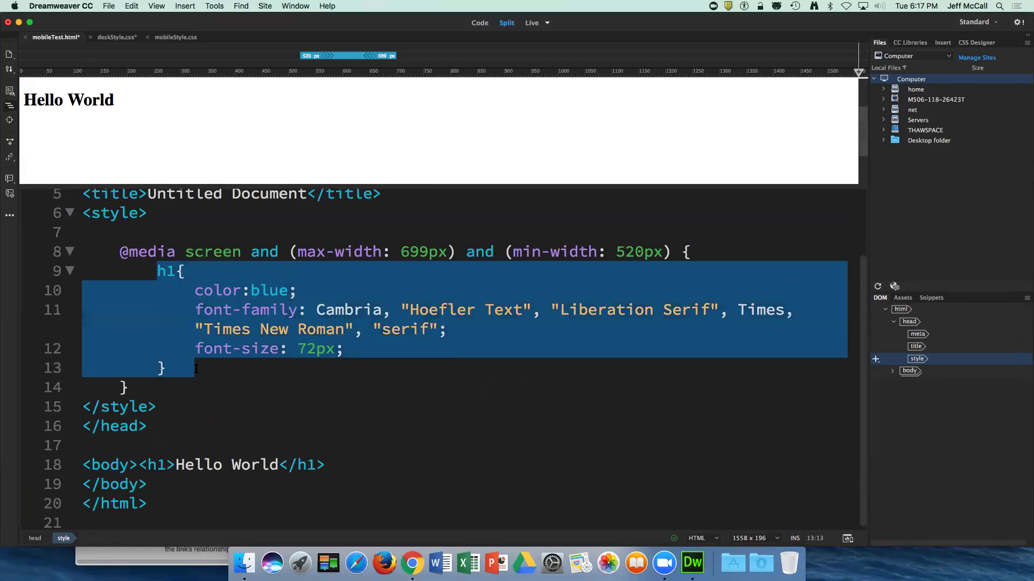
key(BackSpace)
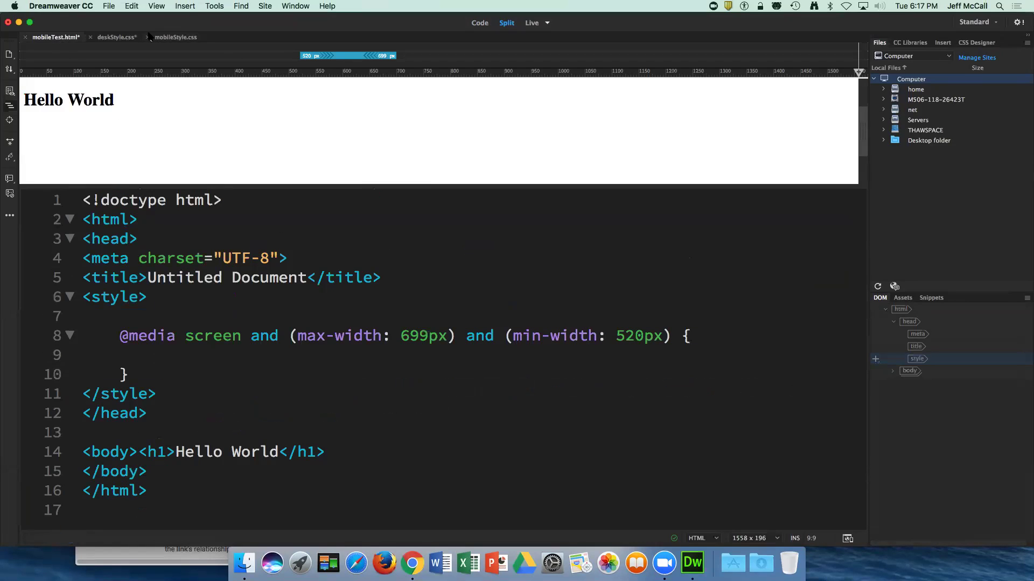
click(169, 38)
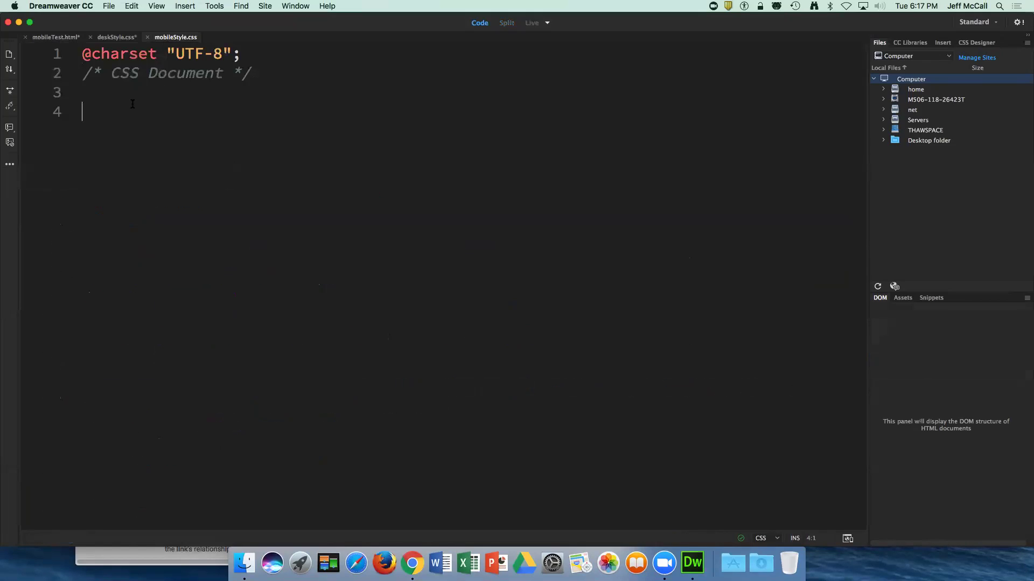
key(super+v)
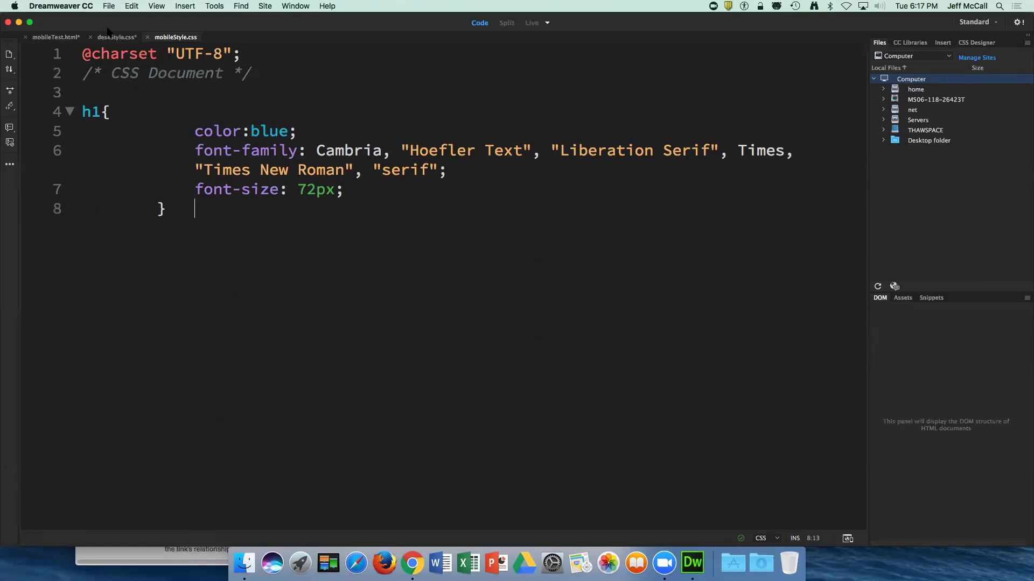
Save deskStyle.css and go back to mobileTest.html
click(116, 37)
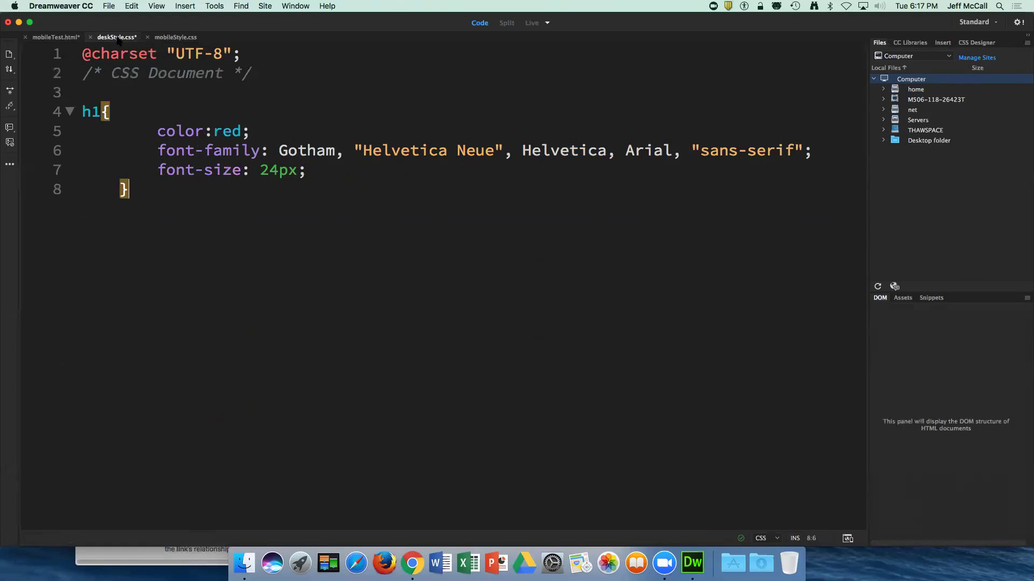
key(super+s)
click(53, 38)
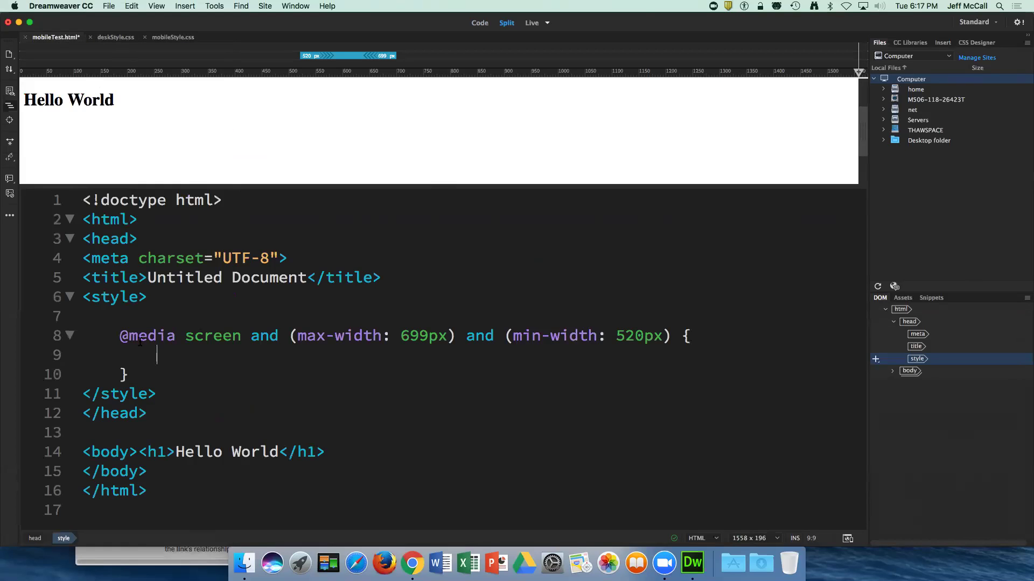
drag(114, 338, 422, 377)
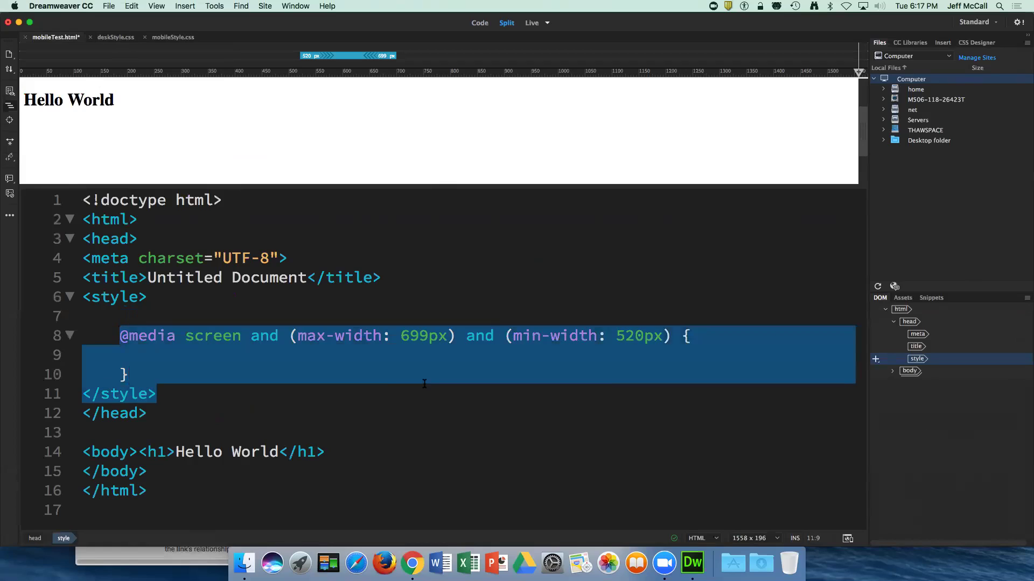
key(BackSpace)
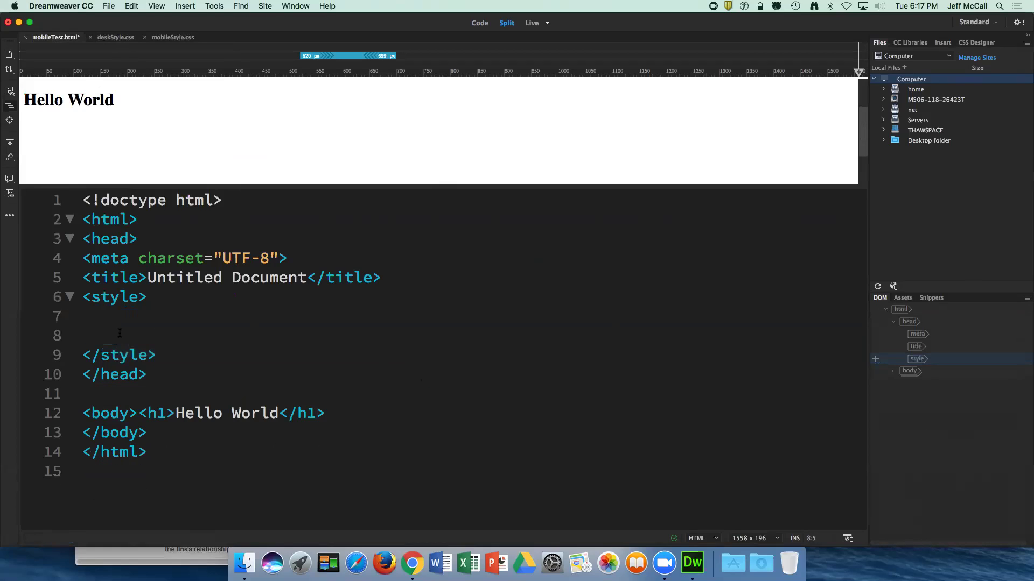
mouse_move(154, 353)
mouse_down()
mouse_move(70, 315)
mouse_move(70, 297)
mouse_up()
key(BackSpace)
key(BackSpace)
key(Return)
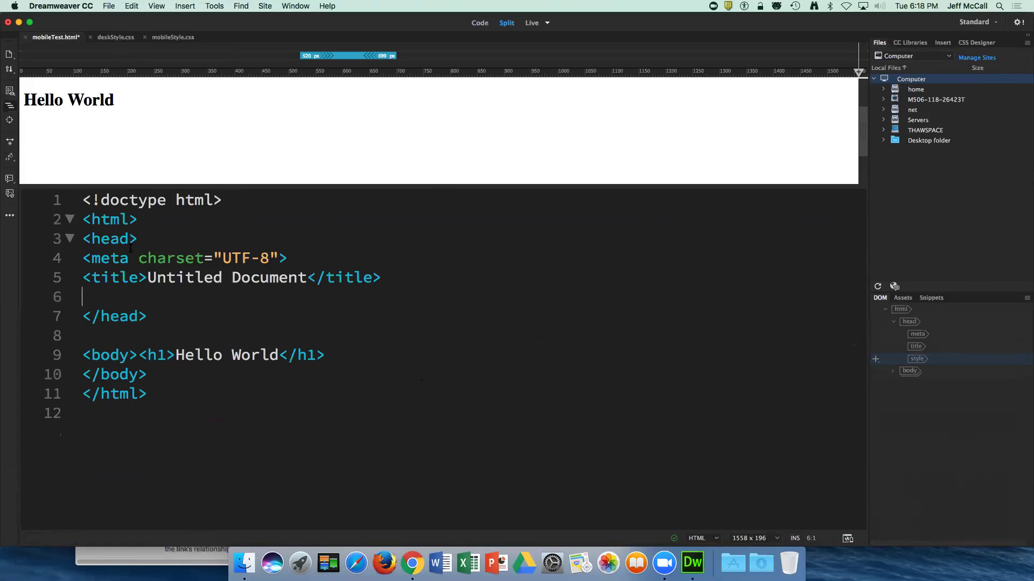
click(132, 7)
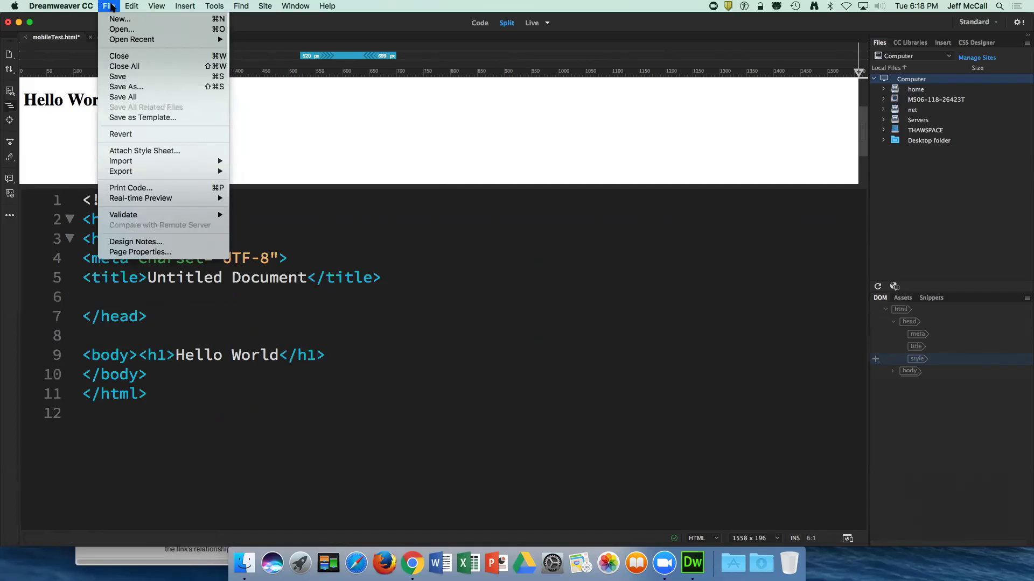
Attach Documents/deskStyle.css to mobileTest.html as a linked stylesheet
click(111, 7)
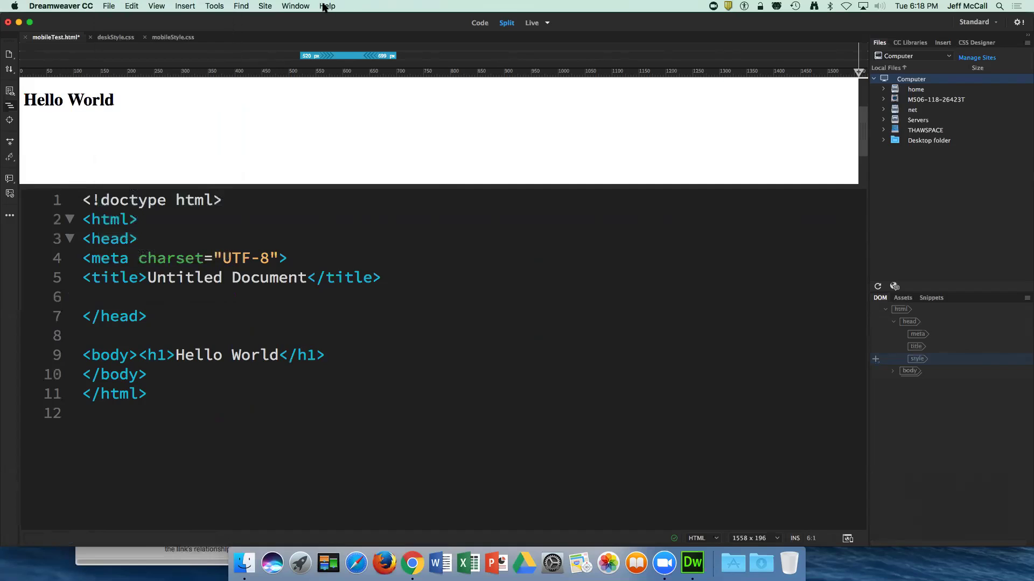
click(326, 7)
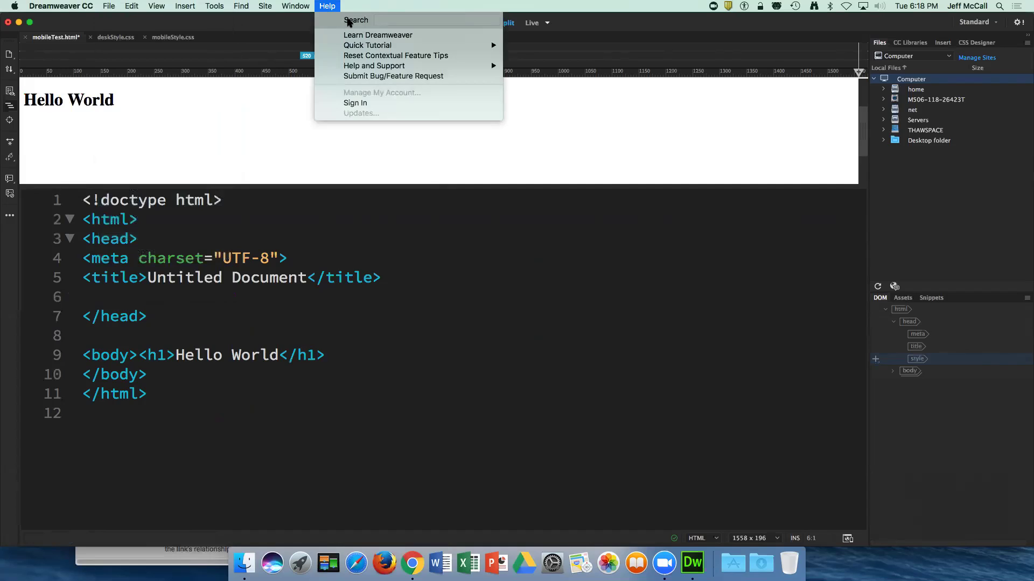
text(css)
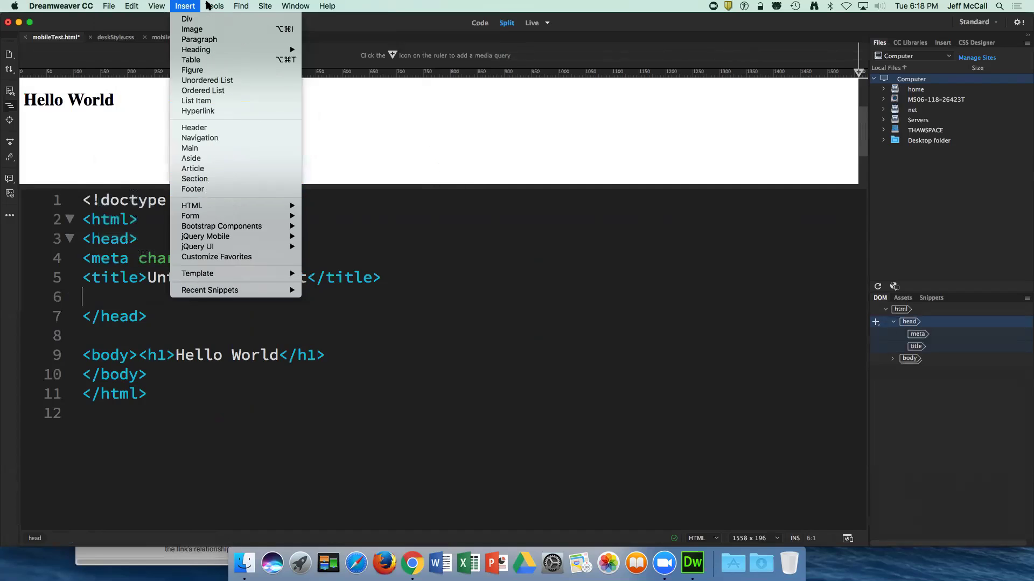
mouse_move(290, 172)
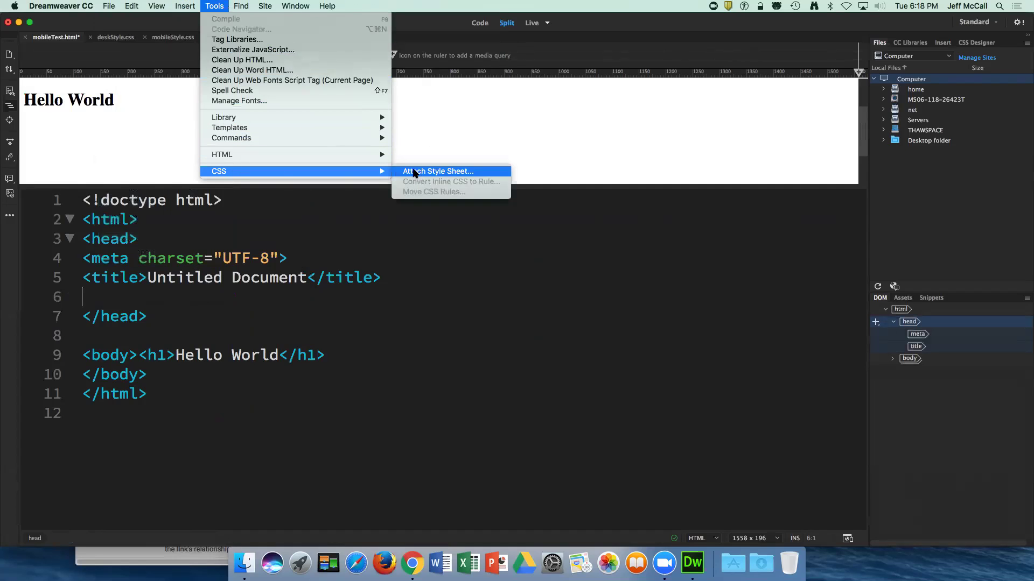
click(414, 172)
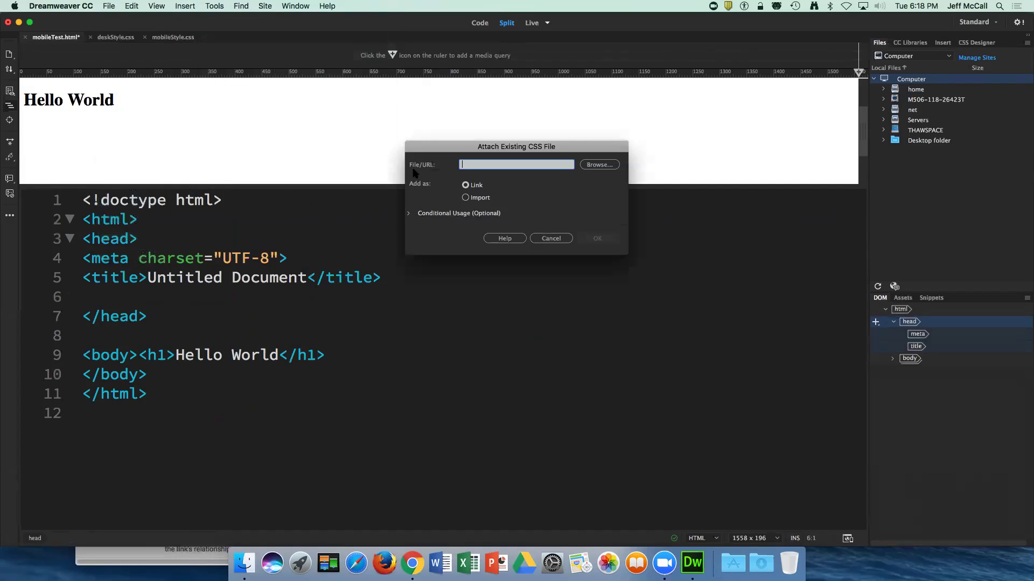
click(589, 166)
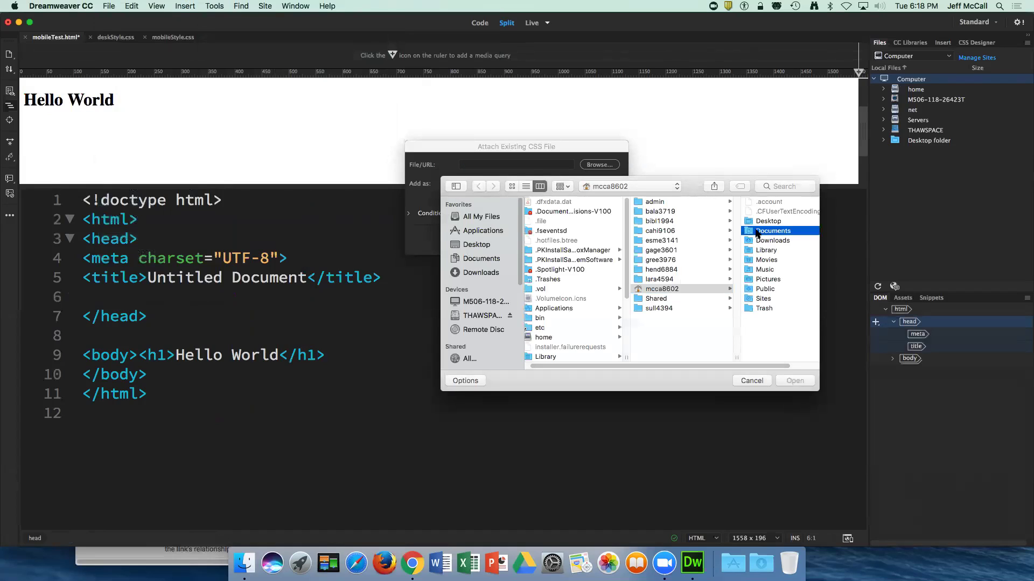
click(759, 232)
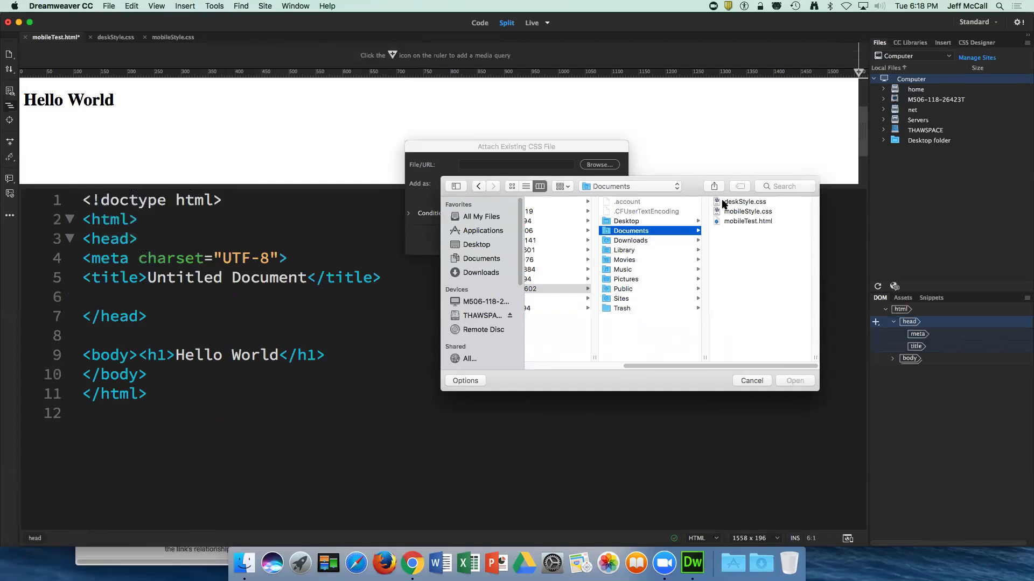
click(724, 201)
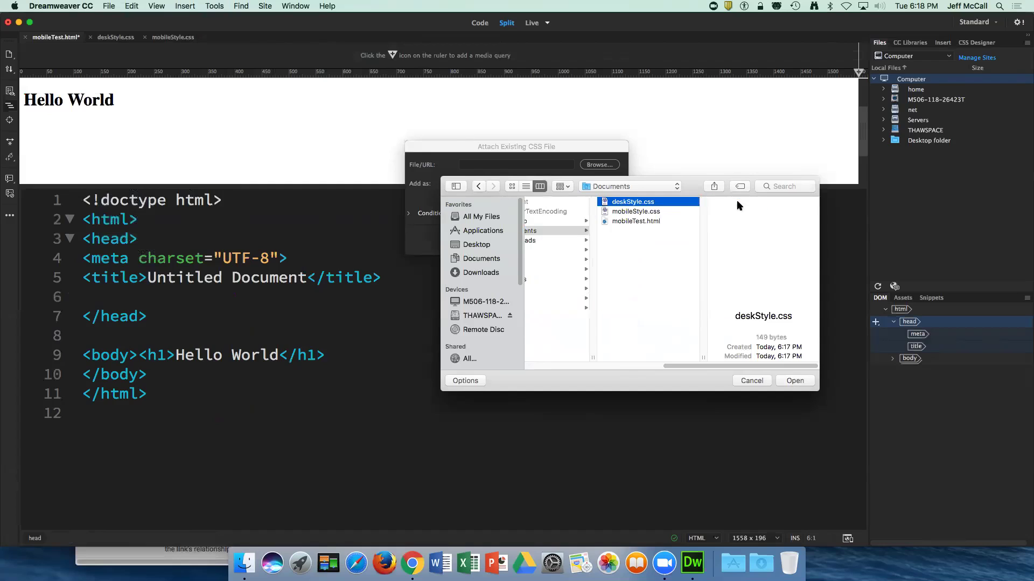
click(797, 381)
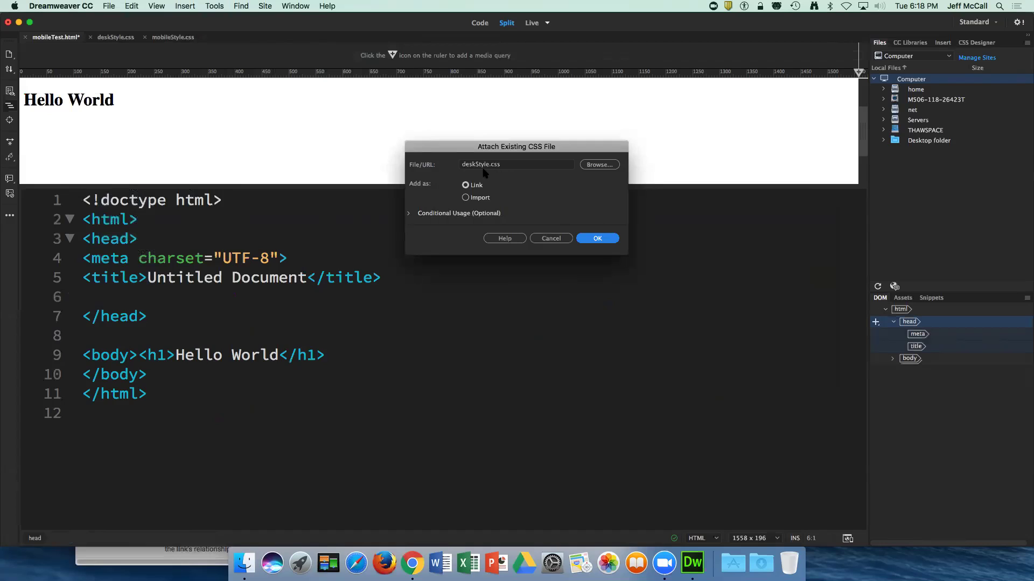
click(594, 239)
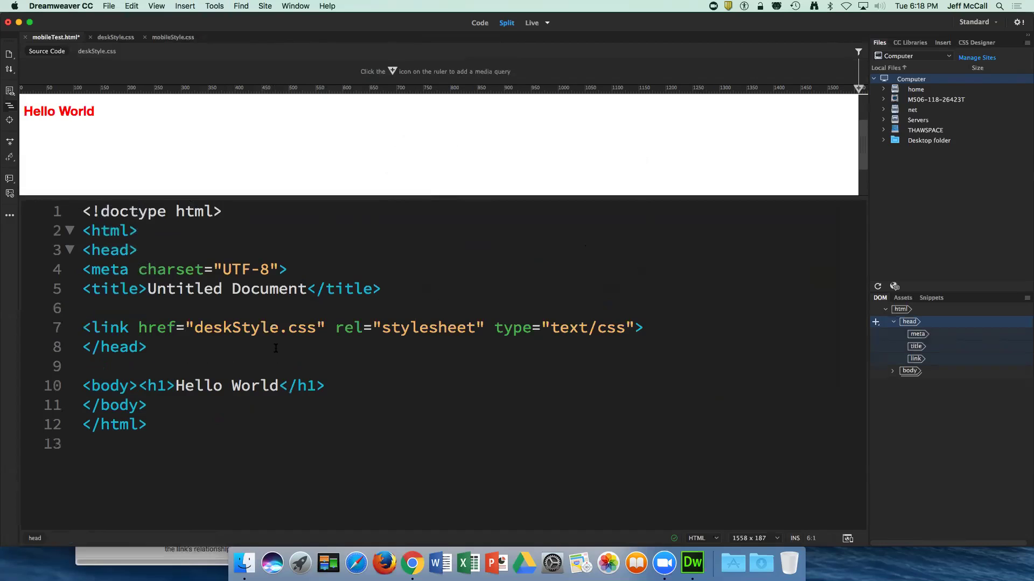
key(BackSpace)
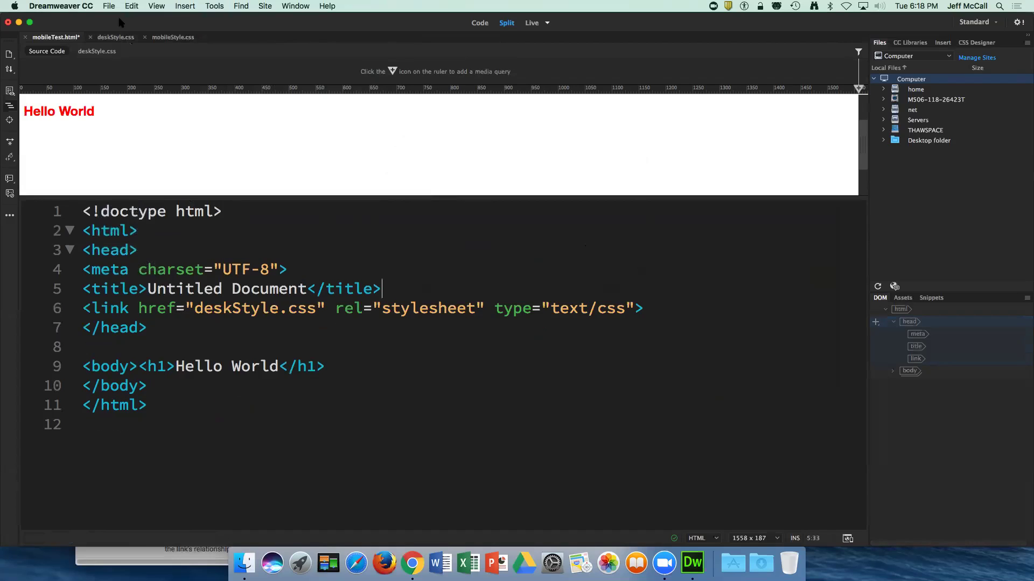
click(118, 39)
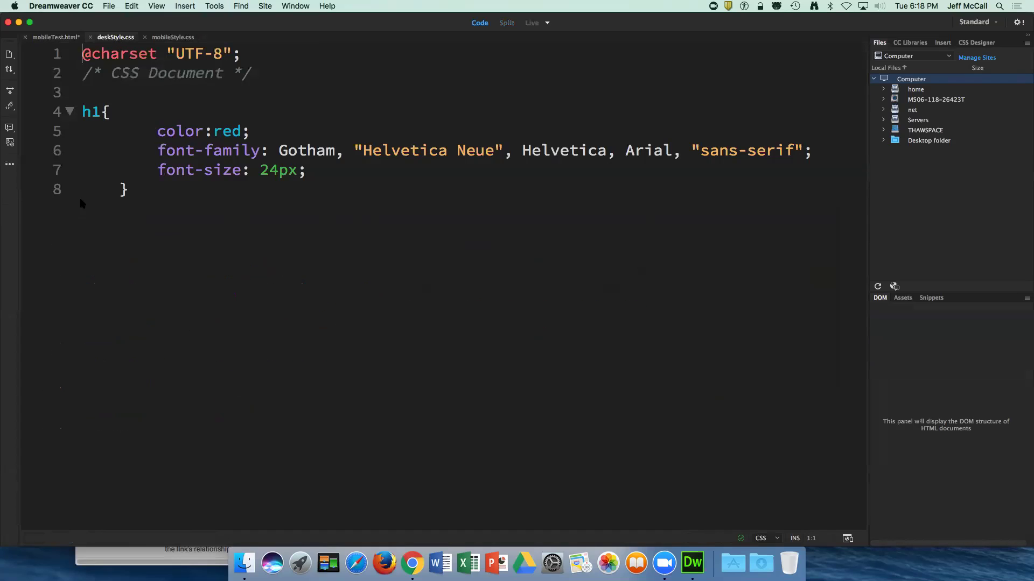
click(127, 189)
key(Return)
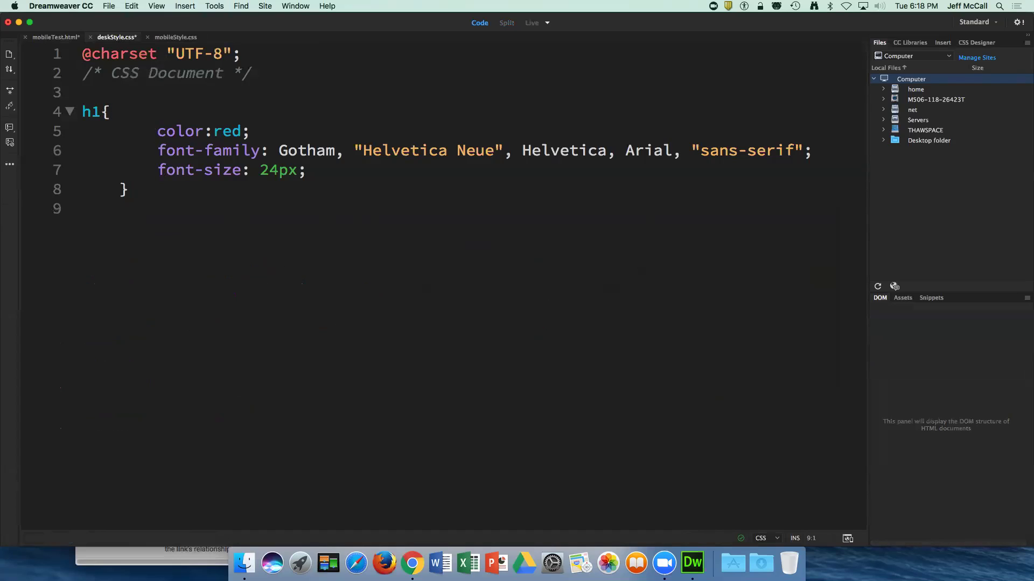
text(@media screen and (max-width: 699px) and (min-width: 520px) {)
key(Return)
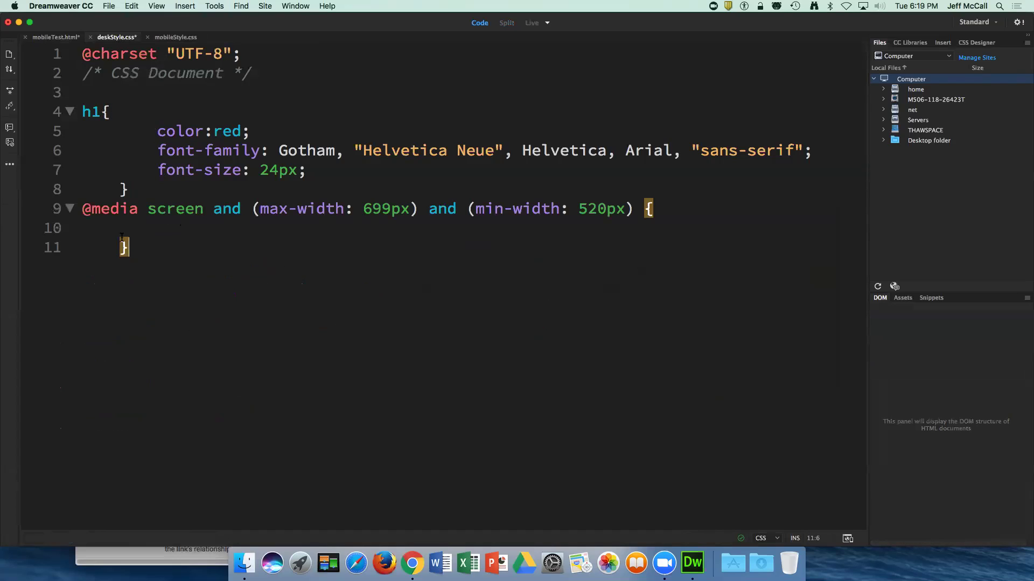
key(BackSpace)
key(super+Tab)
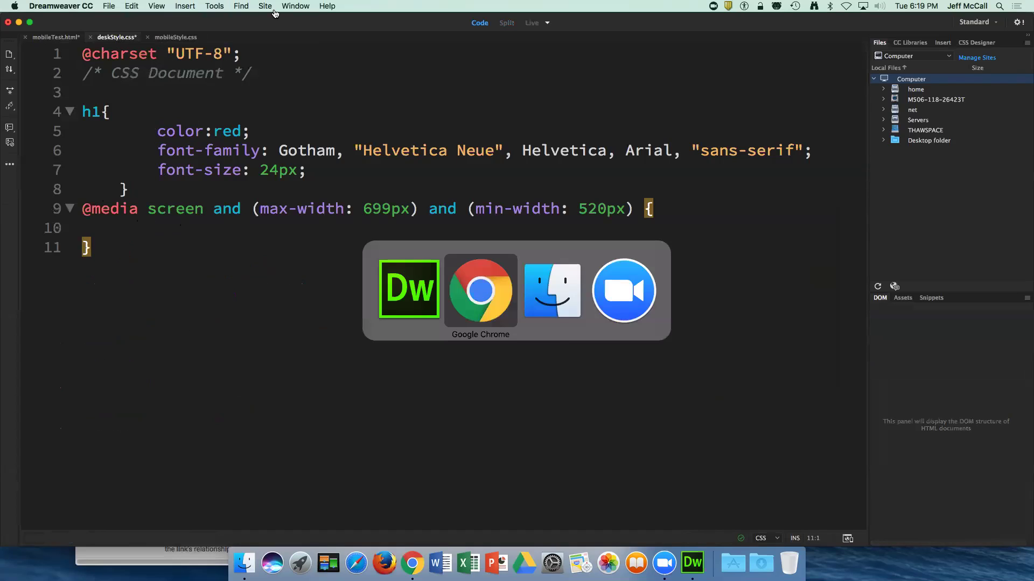
key(super+Tab)
key(super+shift+Tab)
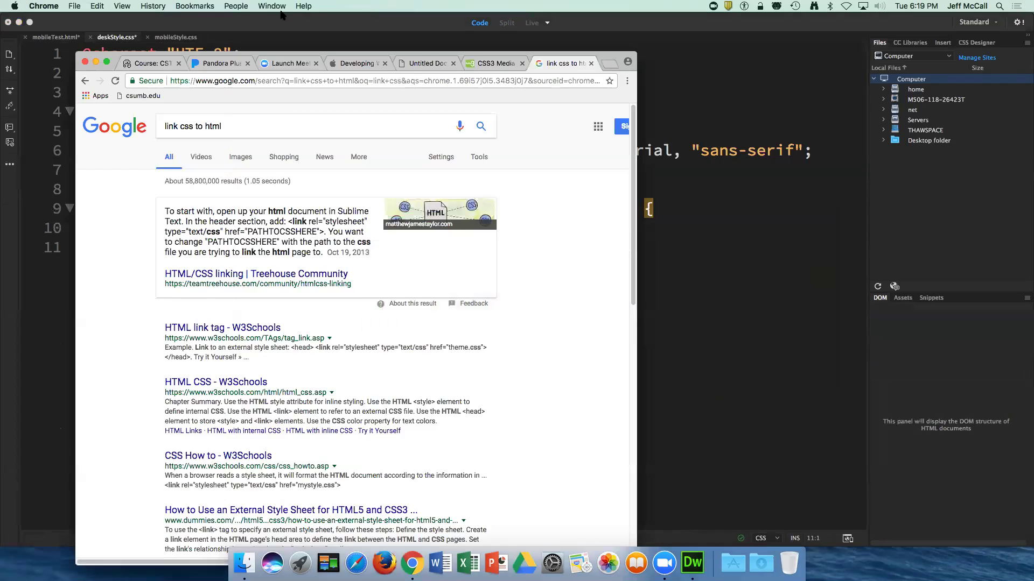
click(610, 64)
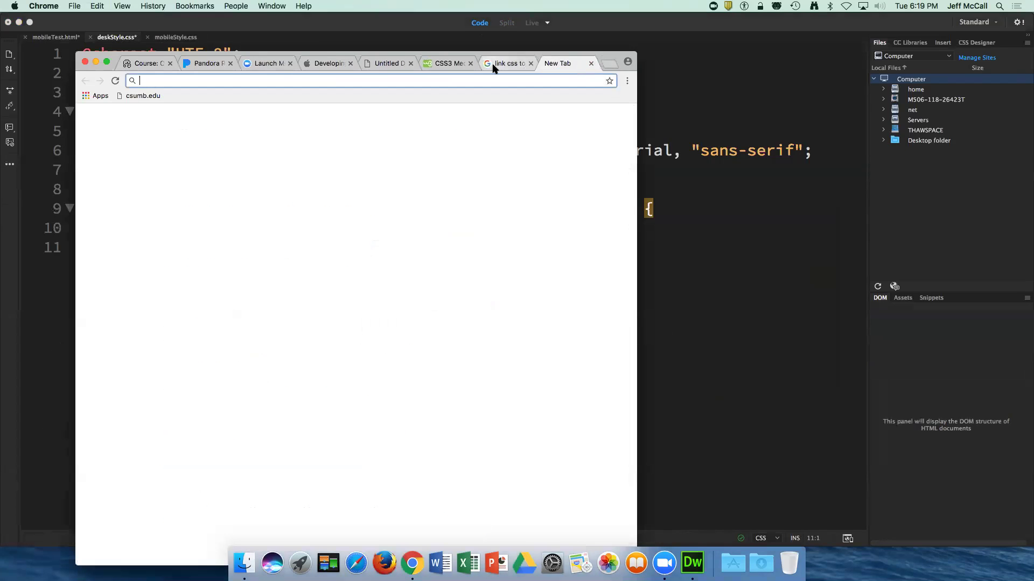
text(@import)
key(Return)
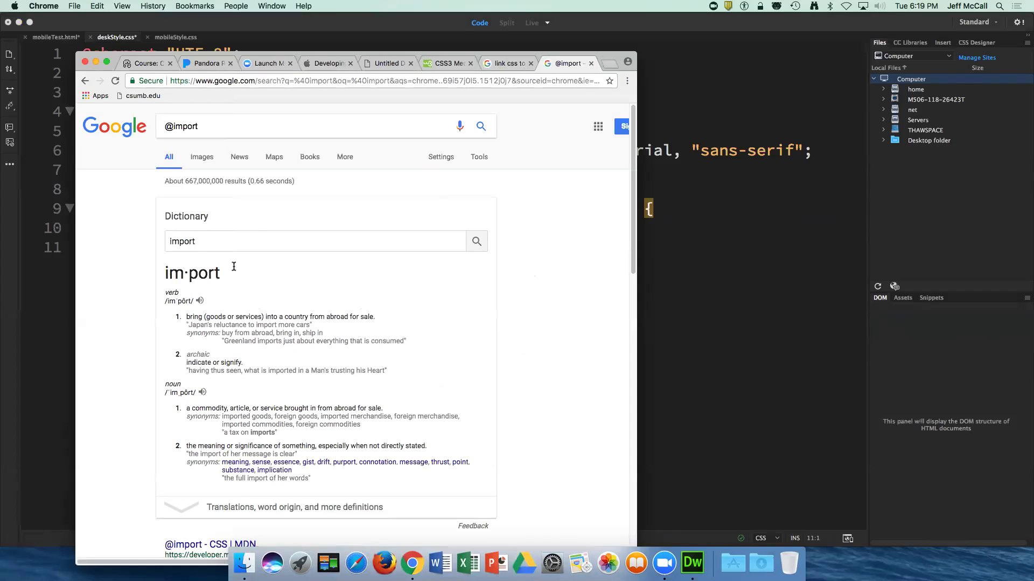
click(209, 126)
text(c)
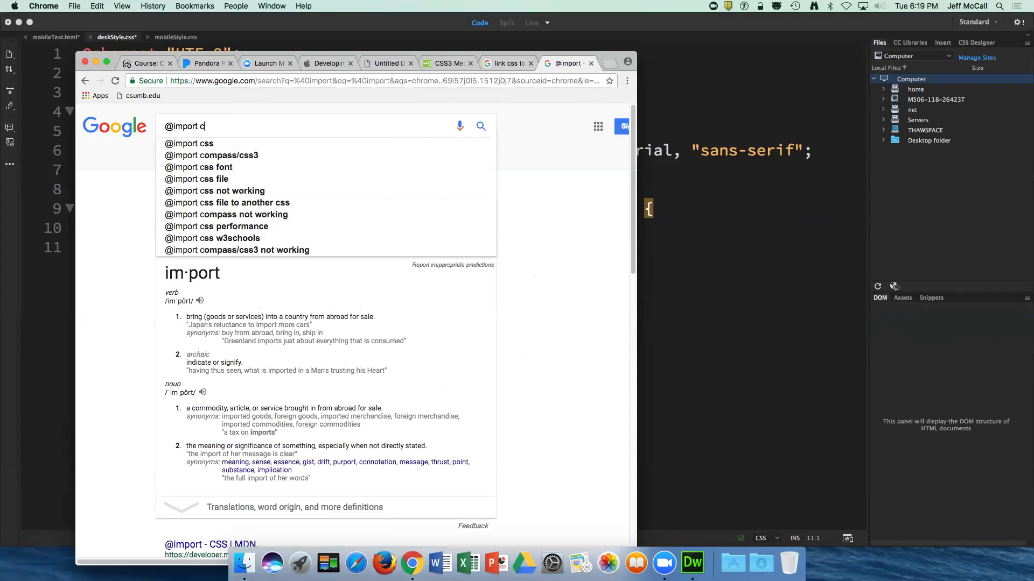
text(ss)
key(Return)
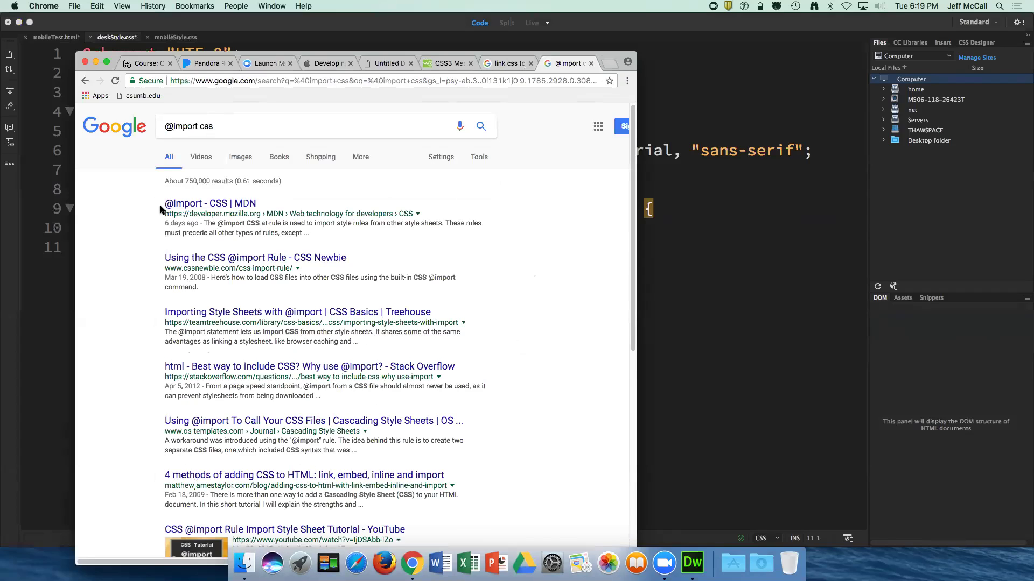
click(185, 204)
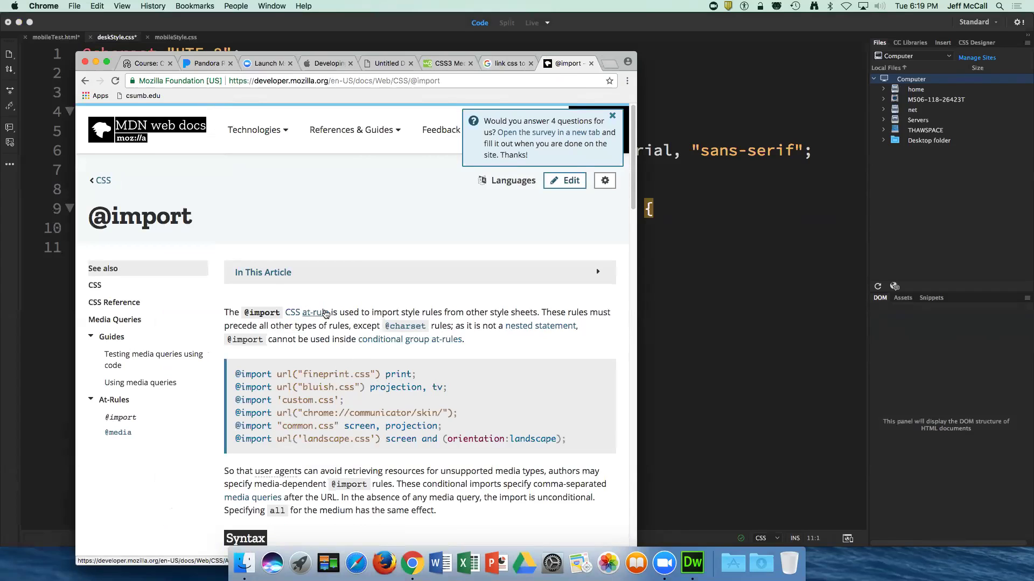
key(super+equal)
key(super+equal)
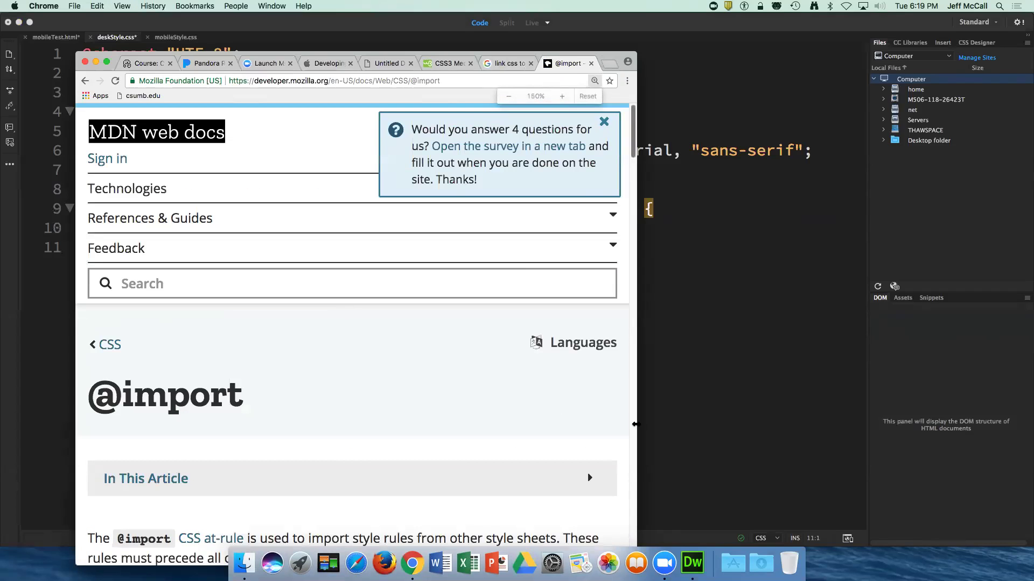
drag(637, 426, 885, 404)
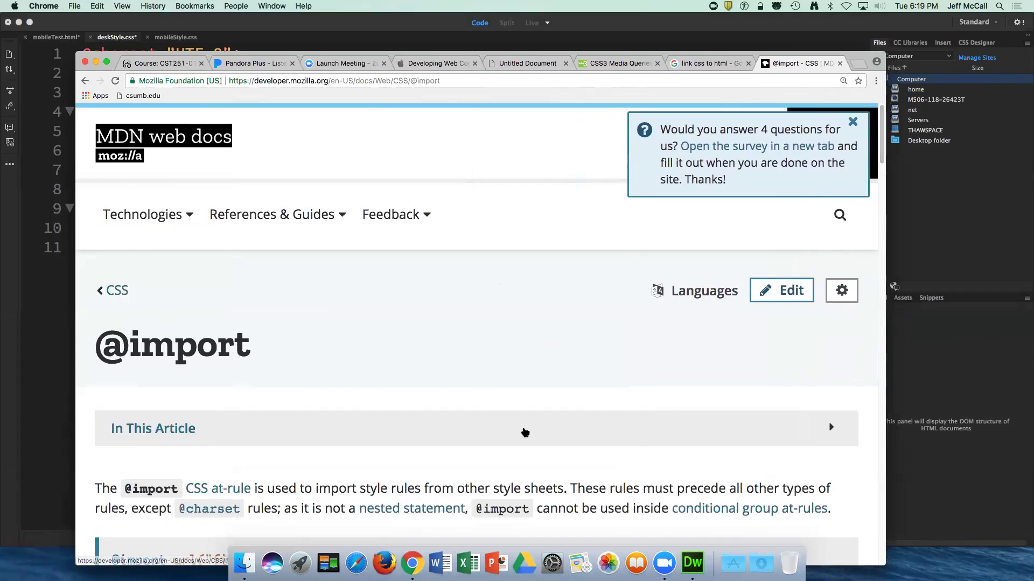
scroll(526, 431, down, 2)
scroll(519, 385, down, 3)
scroll(508, 331, down, 2)
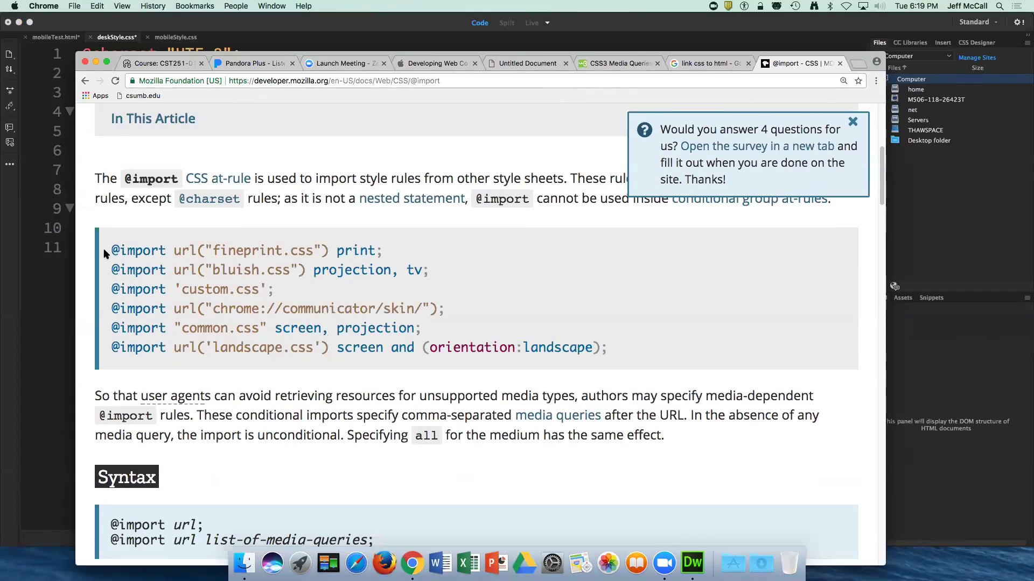
drag(113, 249, 172, 251)
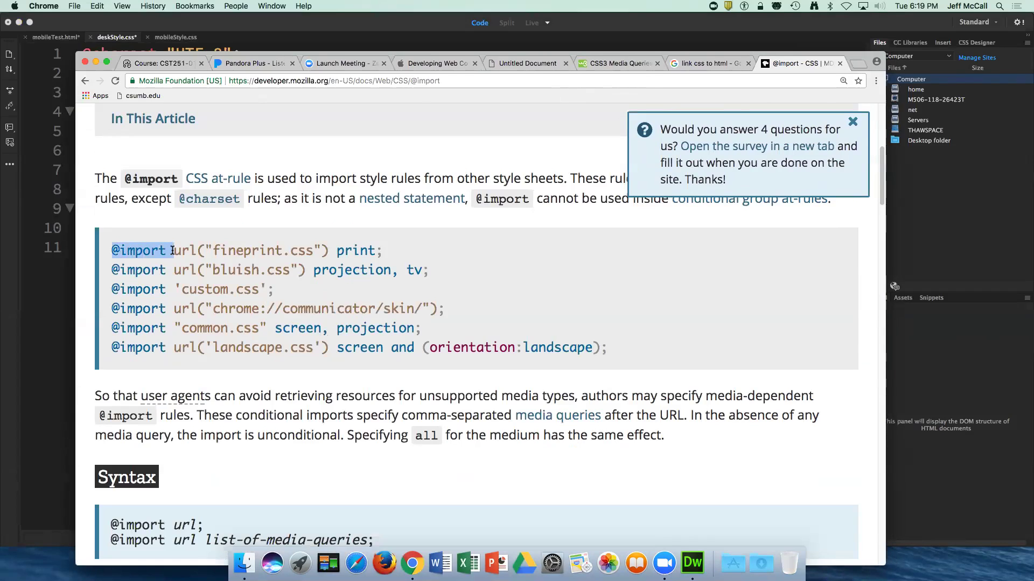
double_click(356, 252)
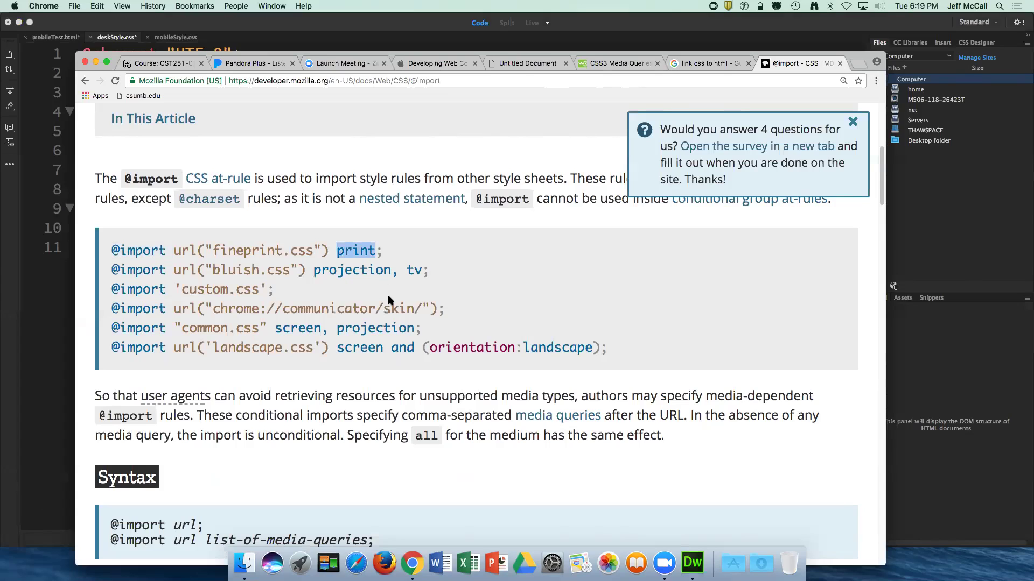
double_click(352, 269)
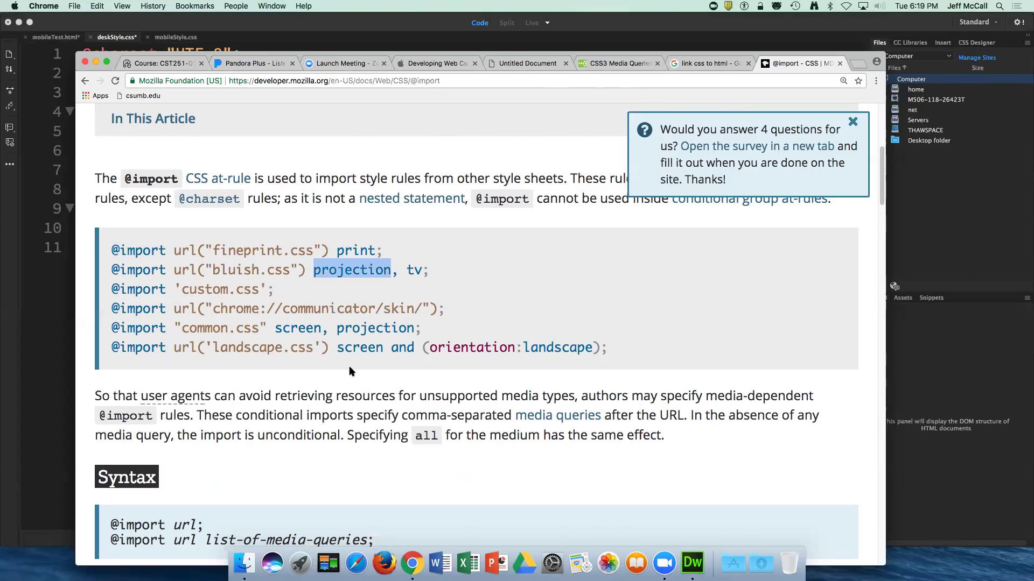
scroll(339, 371, down, 1)
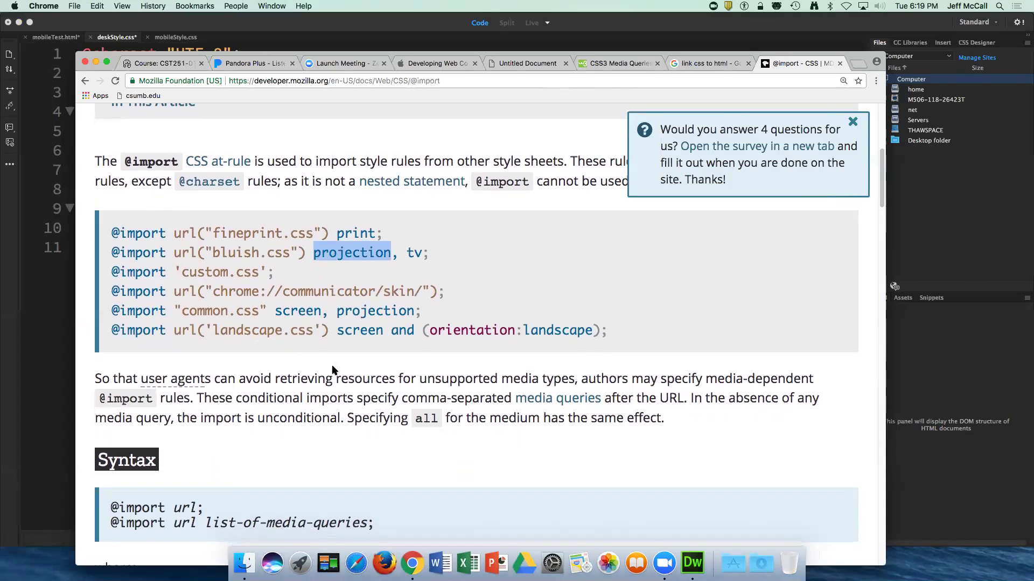
double_click(205, 515)
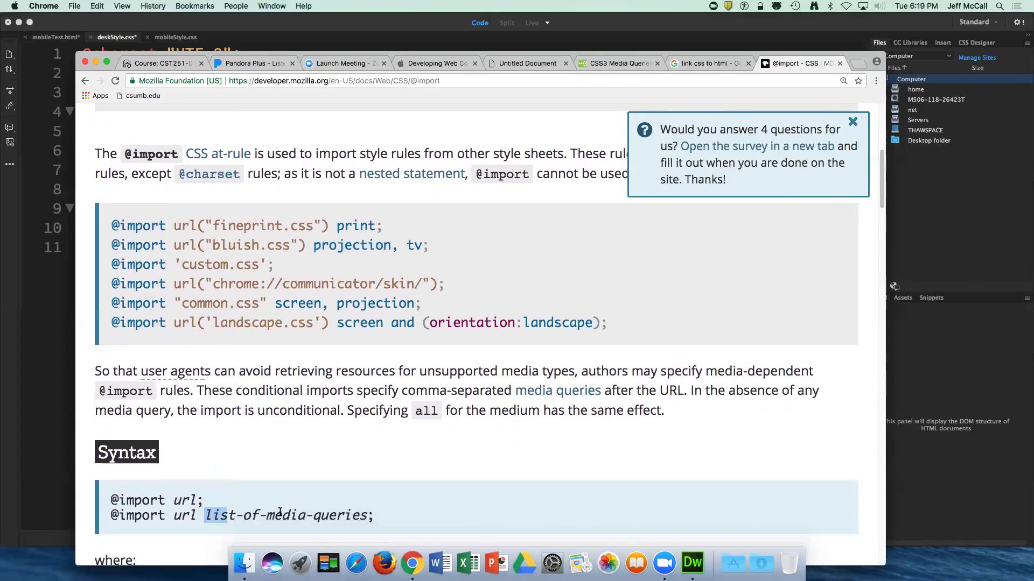
drag(279, 515, 369, 515)
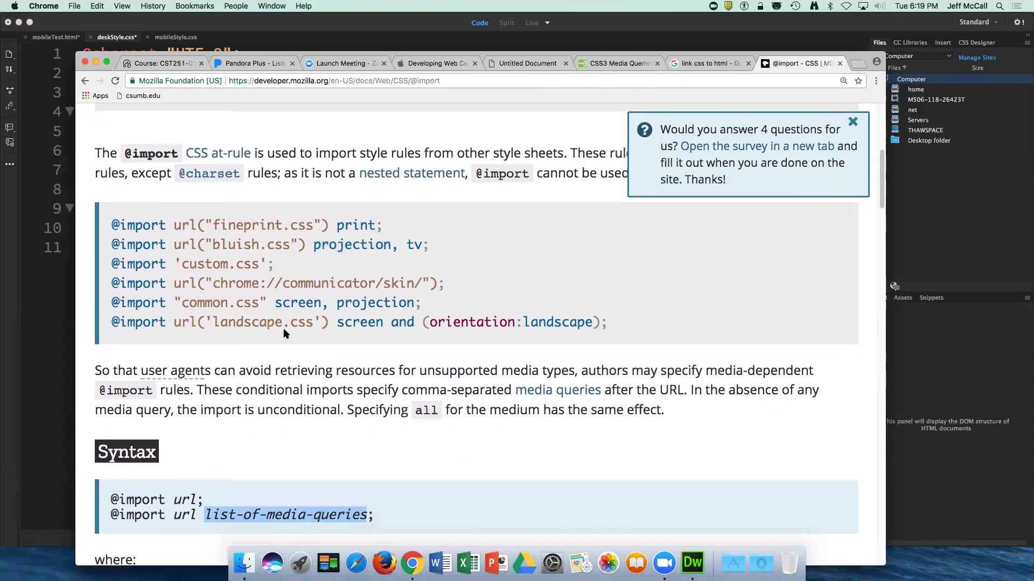
scroll(283, 333, down, 2)
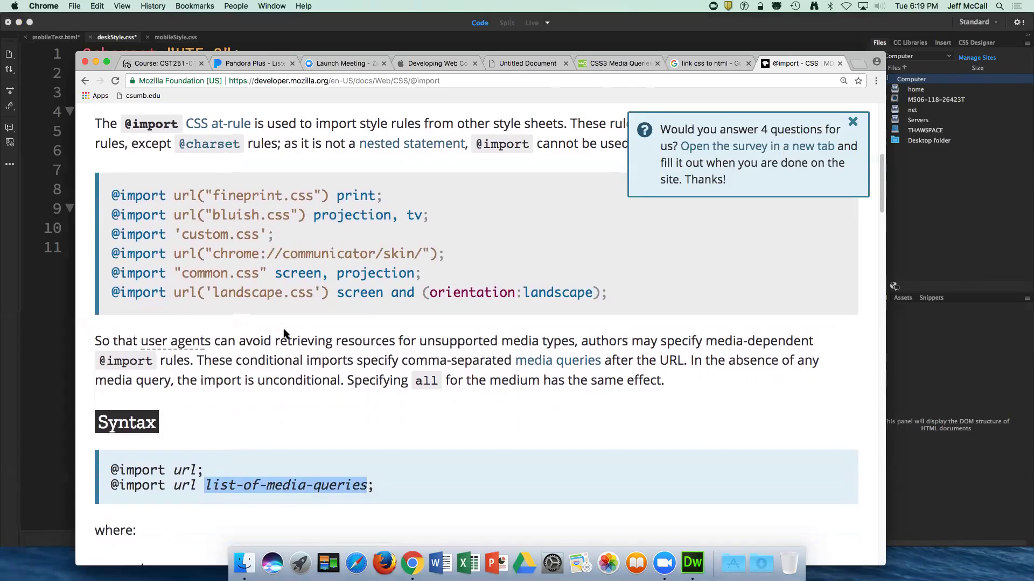
scroll(284, 333, up, 1)
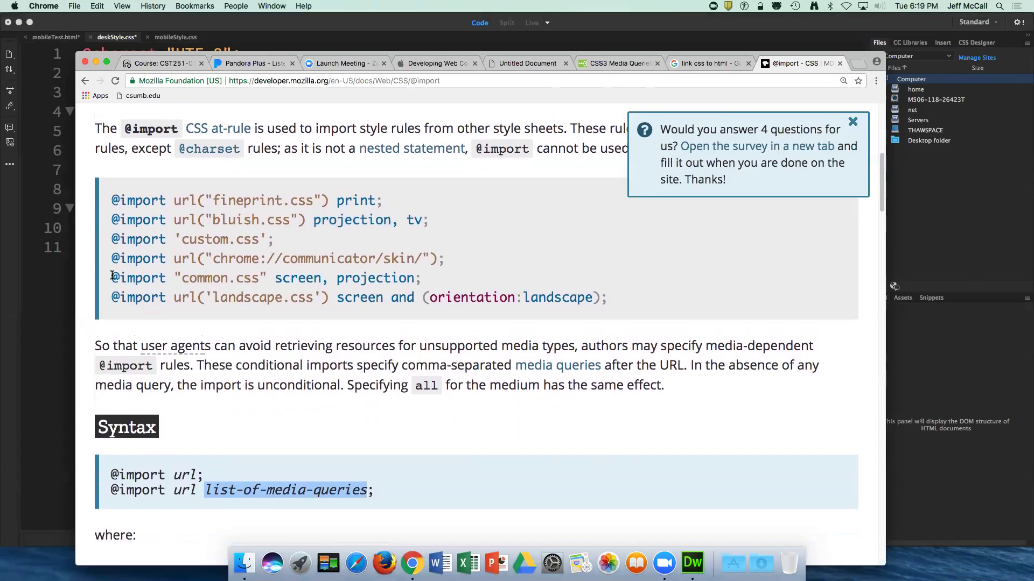
drag(113, 241, 277, 240)
key(super+c)
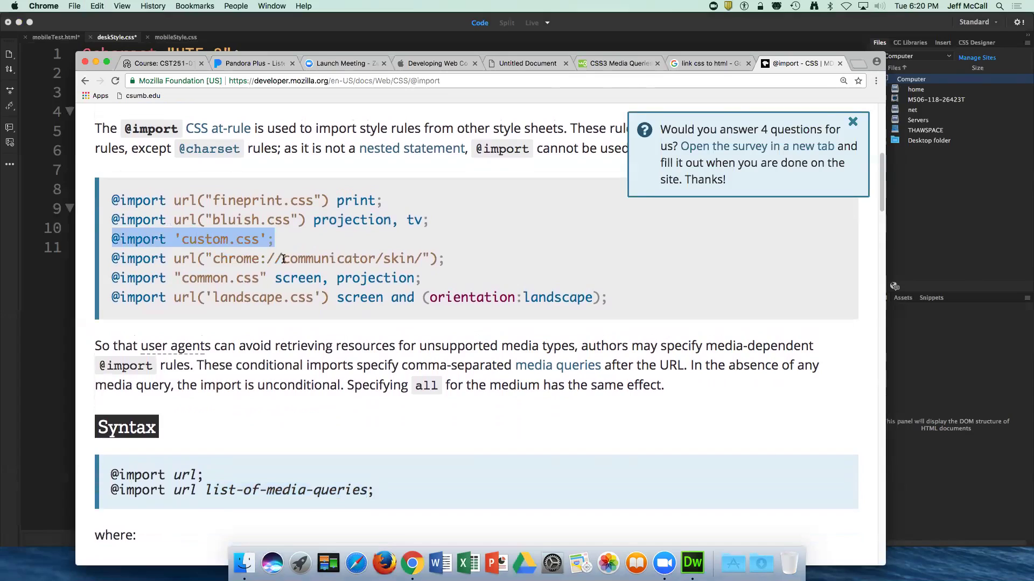
key(super+Tab)
click(182, 224)
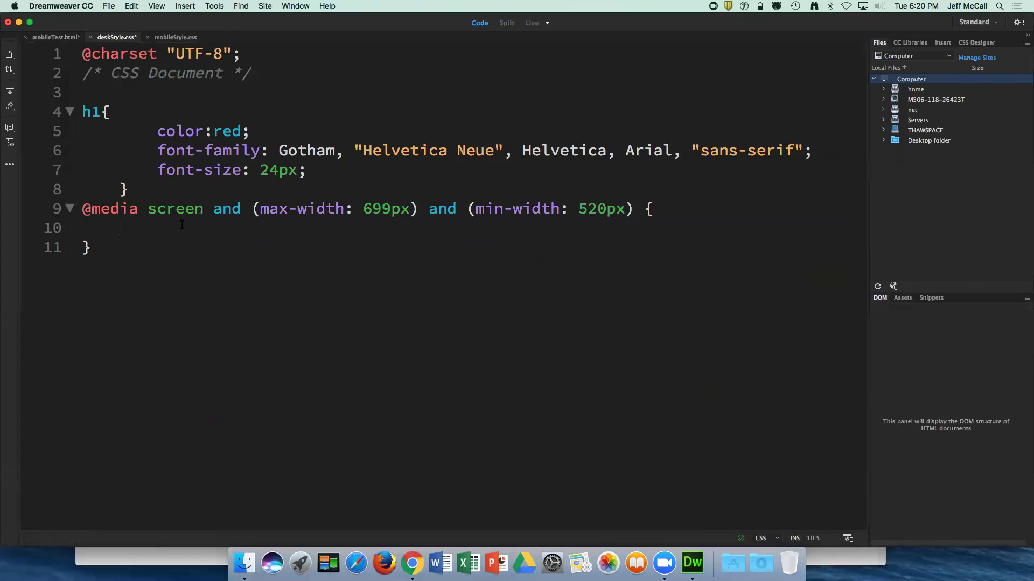
key(super+v)
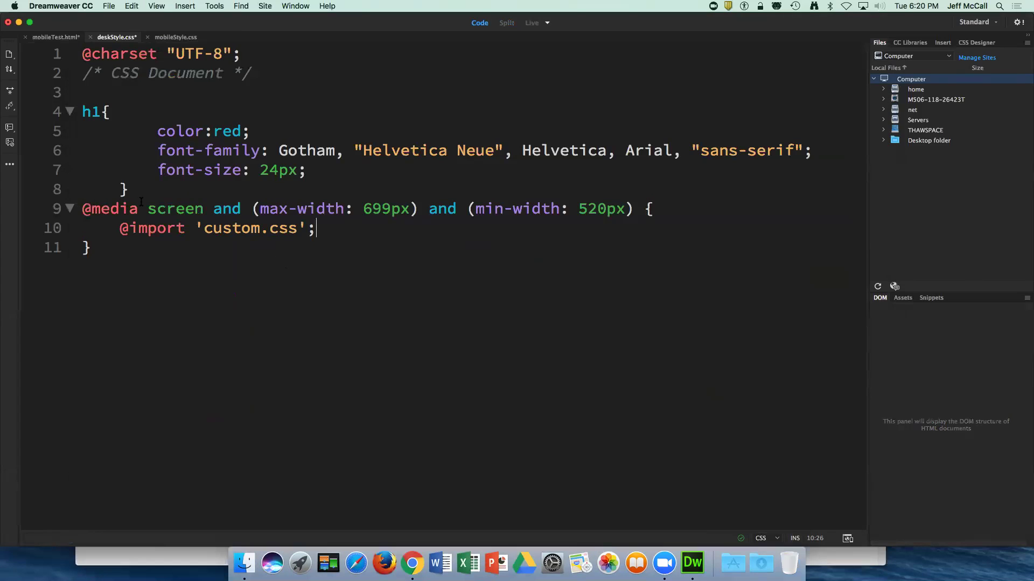
double_click(232, 230)
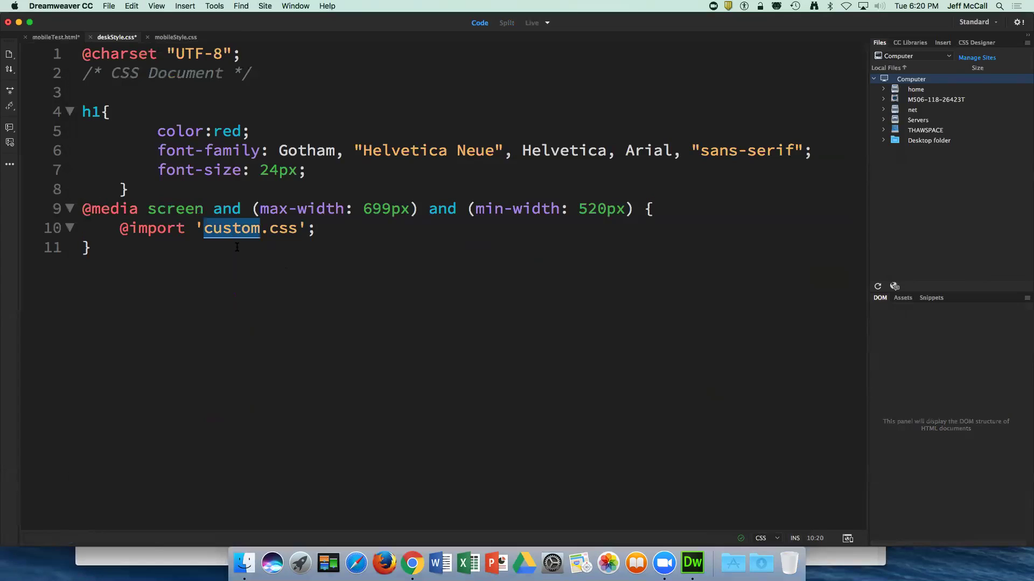
text(mobileStyle)
click(273, 259)
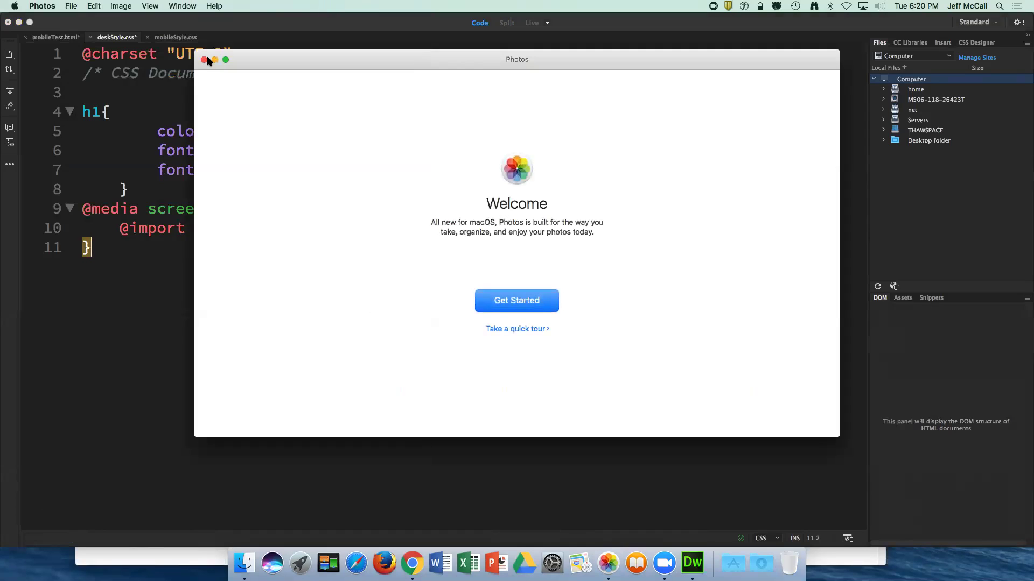
click(203, 60)
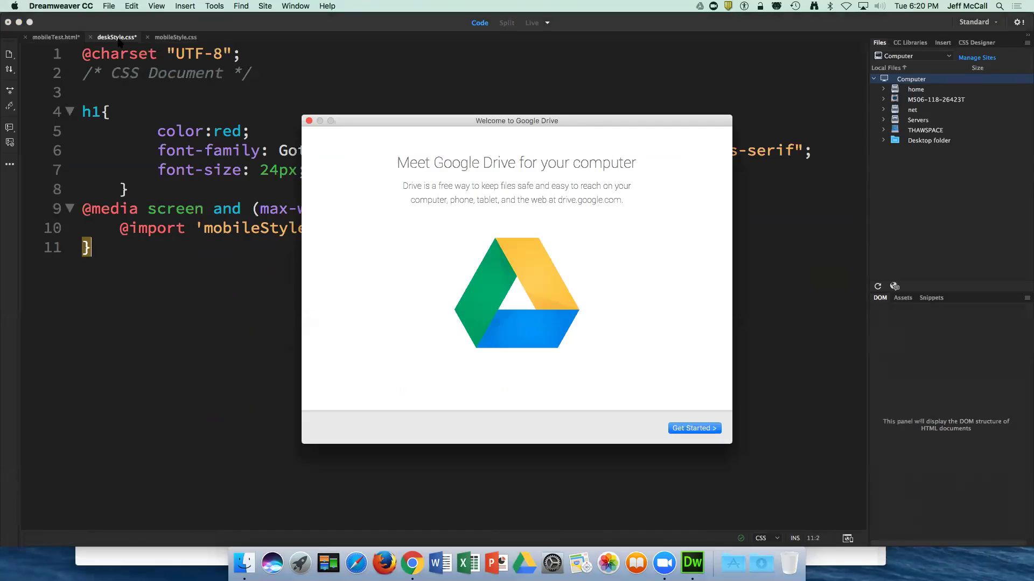
click(308, 120)
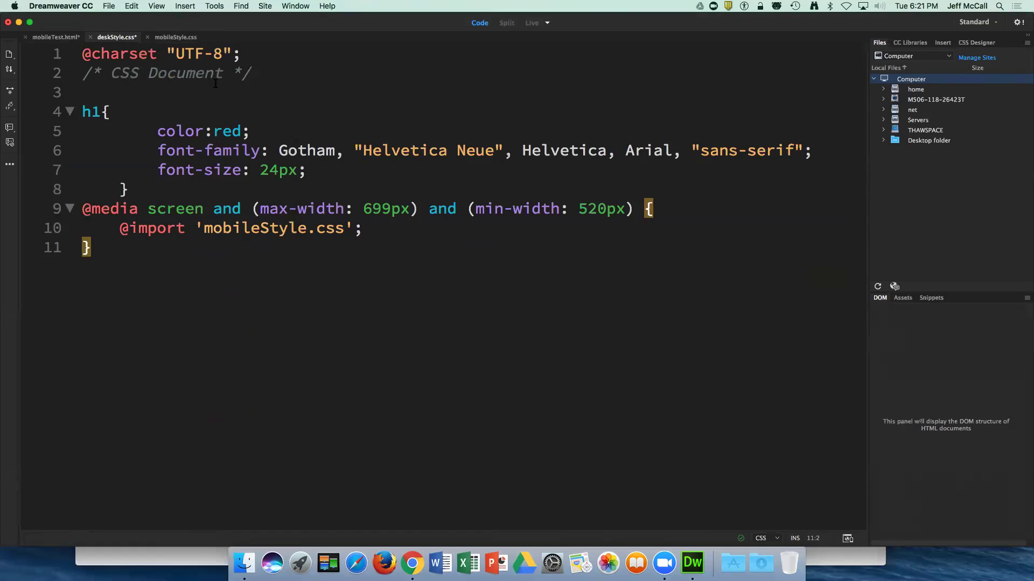
Save deskStyle.css and mobileTest.html
click(166, 103)
key(ctrl+s)
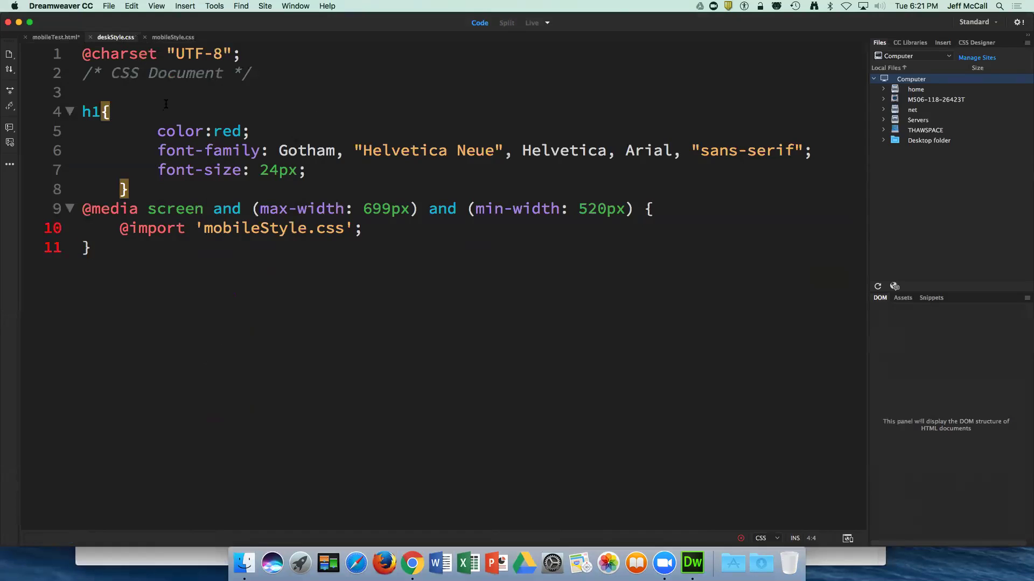
click(50, 37)
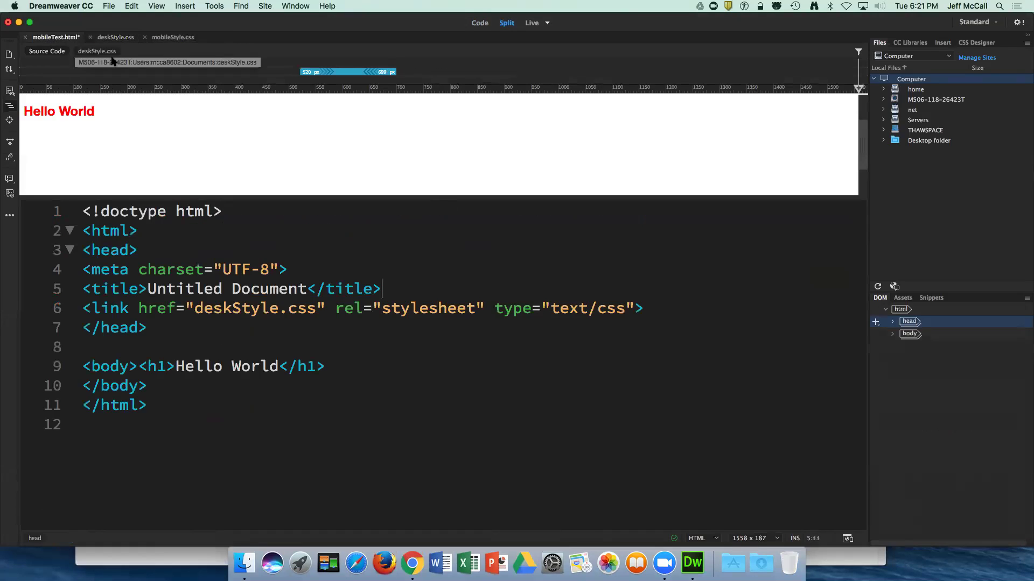
key(cmd+s)
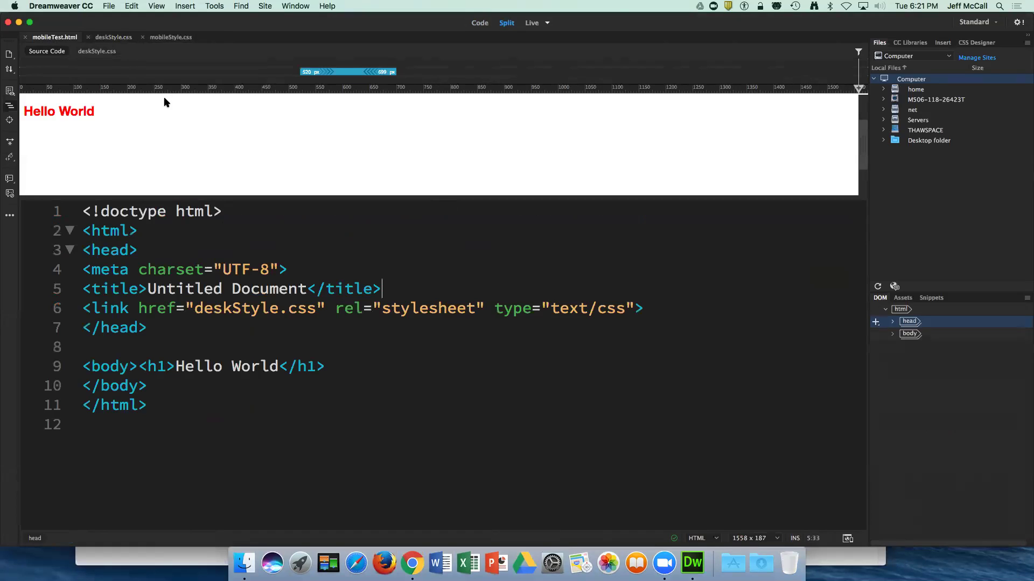
Reload mobileTest.html in Chrome and view its source at 200% zoom
key(super+Tab)
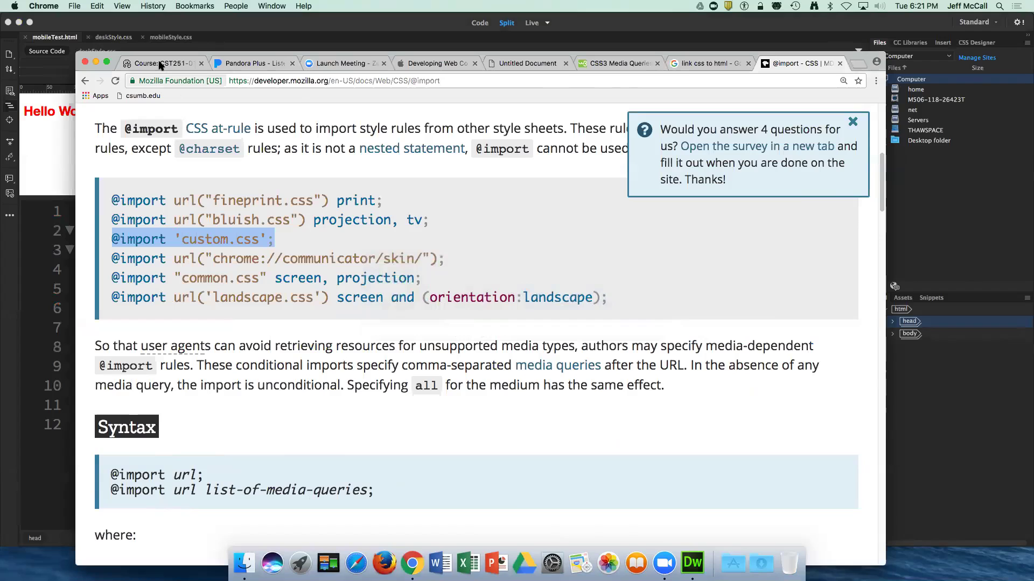
click(537, 64)
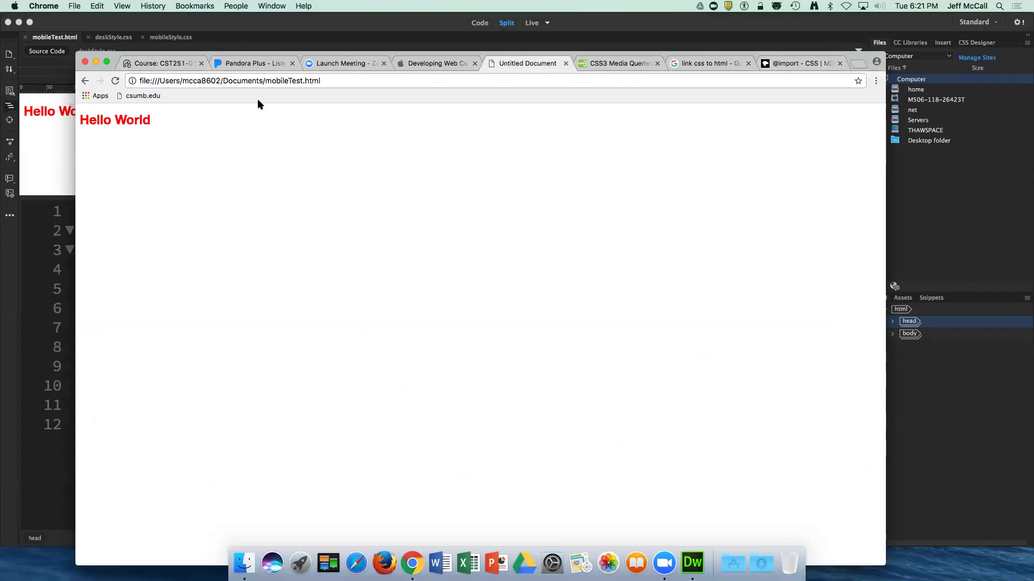
click(115, 80)
key(super+alt+u)
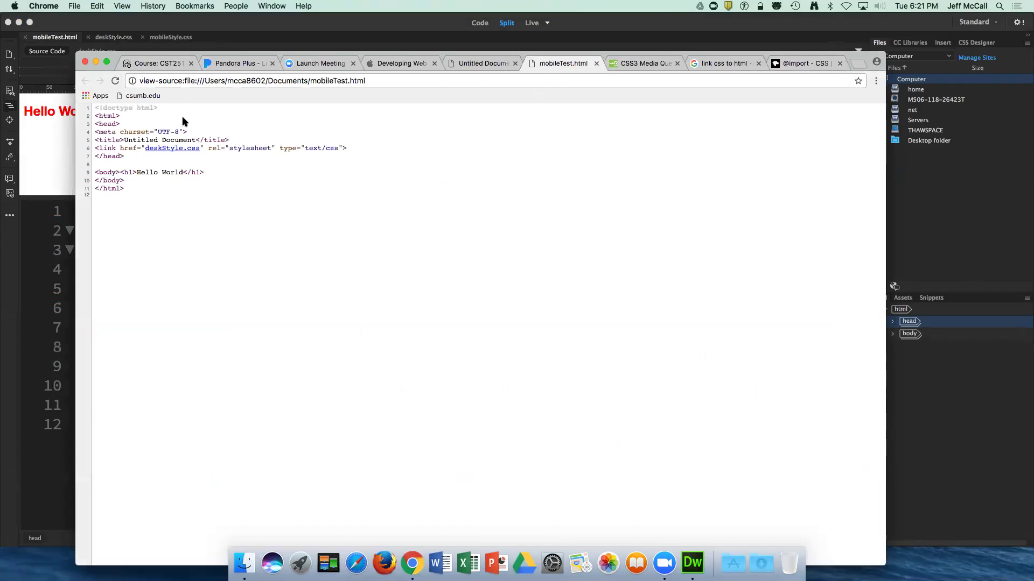
key(super+equal)
key(super+equal)
key(super+equal)
key(super+equal)
key(super+equal)
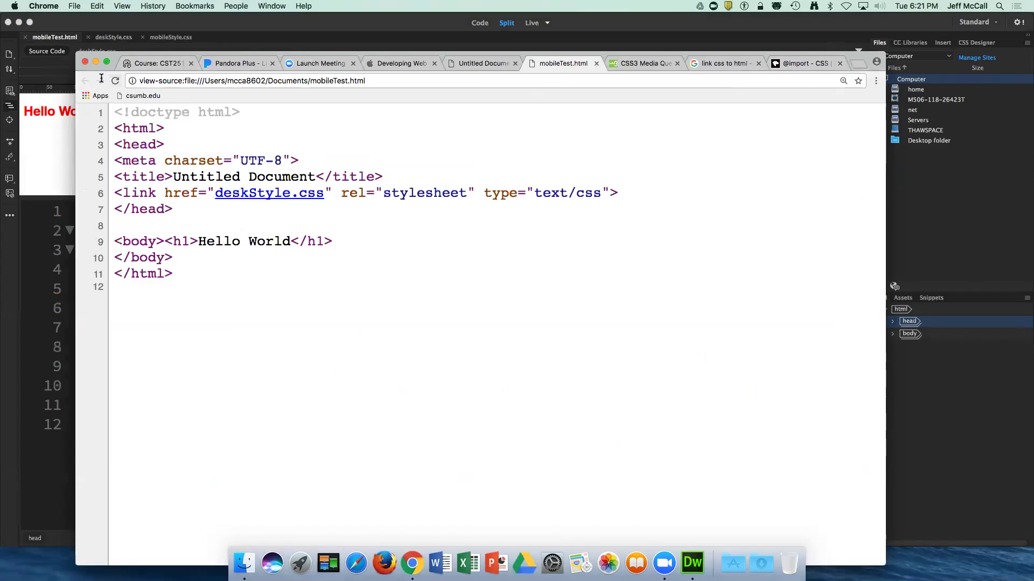
key(super+l)
key(super+w)
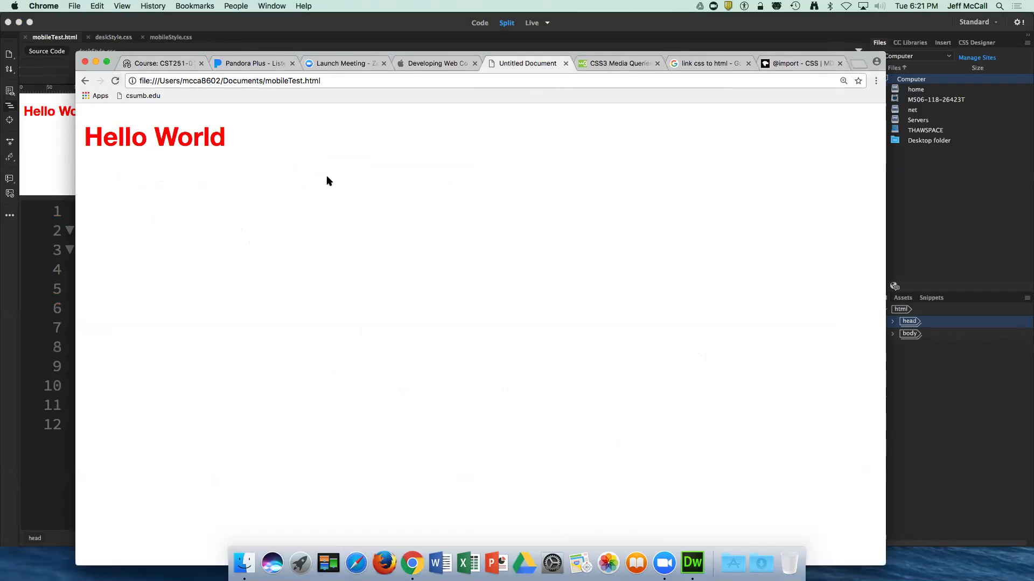
Reset Chrome zoom to 100%, narrow the window to phone width, and return to Dreamweaver
key(super+minus)
key(super+0)
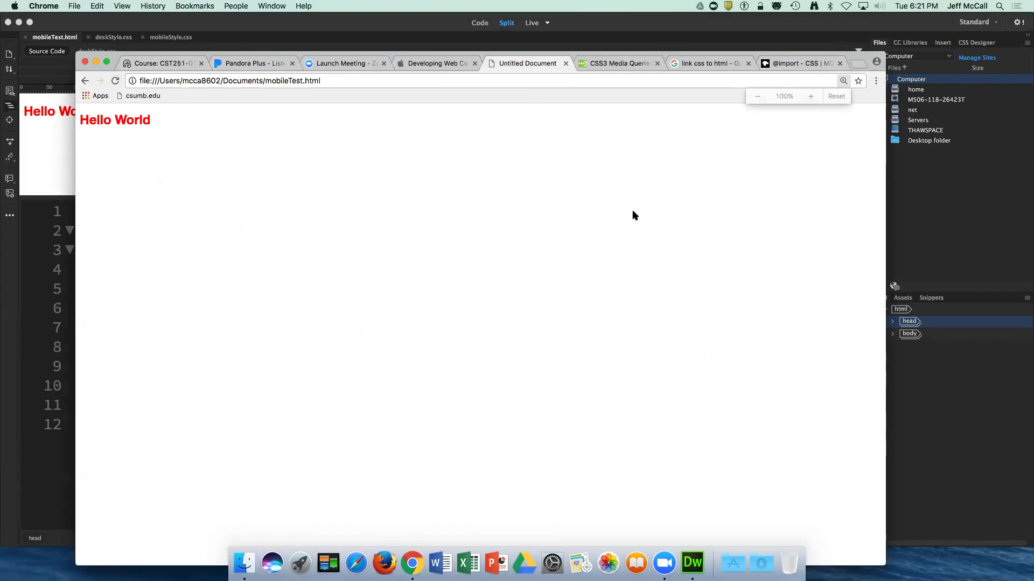
mouse_move(886, 227)
mouse_down()
mouse_move(324, 204)
mouse_move(668, 187)
mouse_up()
key(super+Tab)
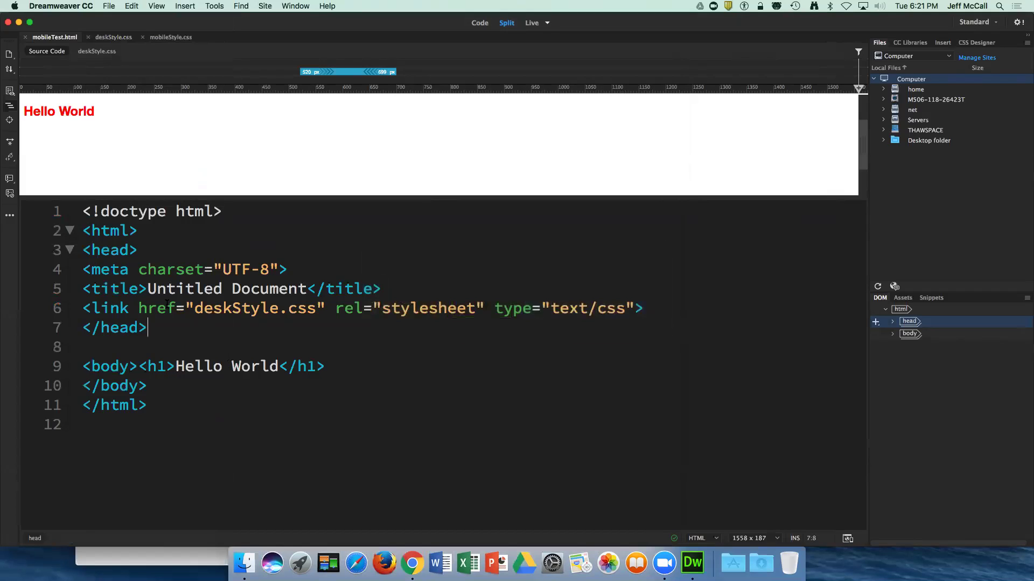
click(113, 37)
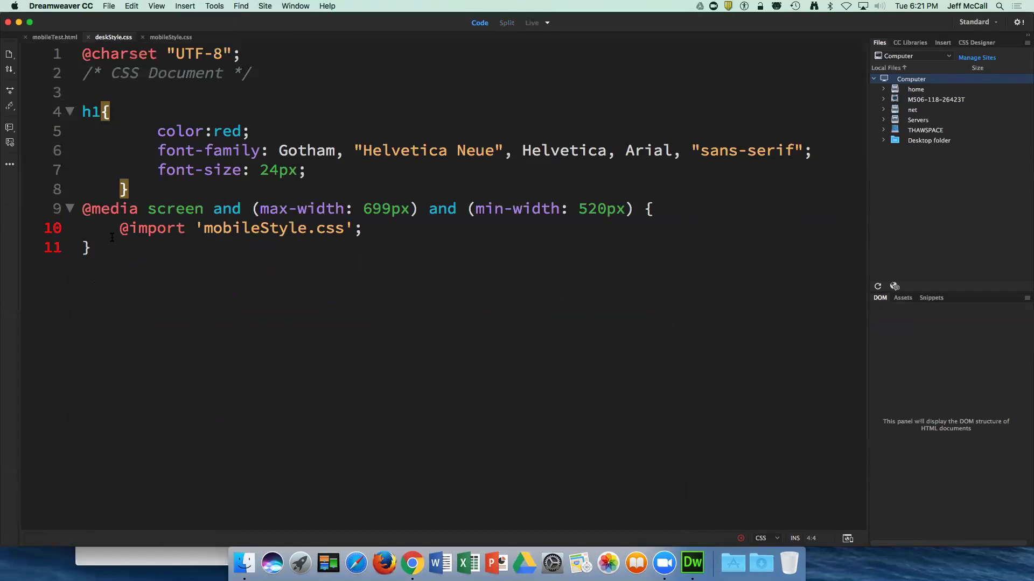
click(111, 227)
drag(656, 209, 73, 208)
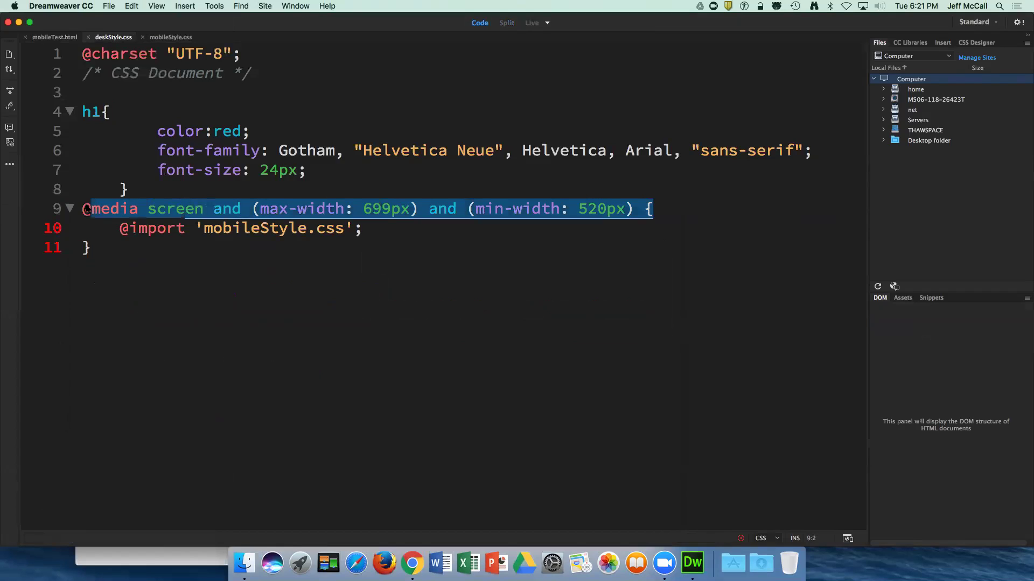
key(BackSpace)
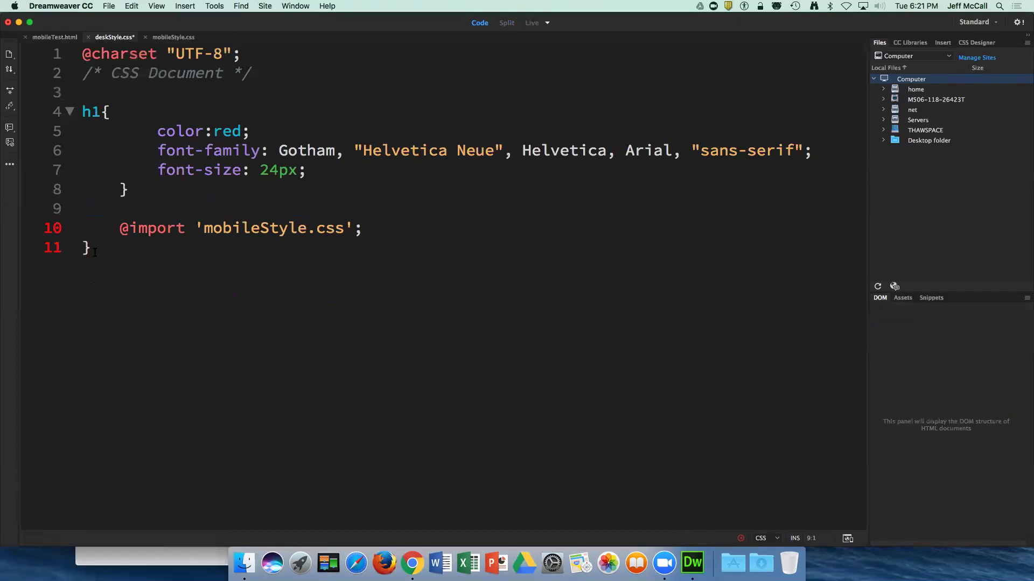
key(Down)
key(Down)
key(End)
key(BackSpace)
key(BackSpace)
Undo the edits to restore the media query, then put the cursor before 'mobileStyle.css'
click(103, 207)
key(BackSpace)
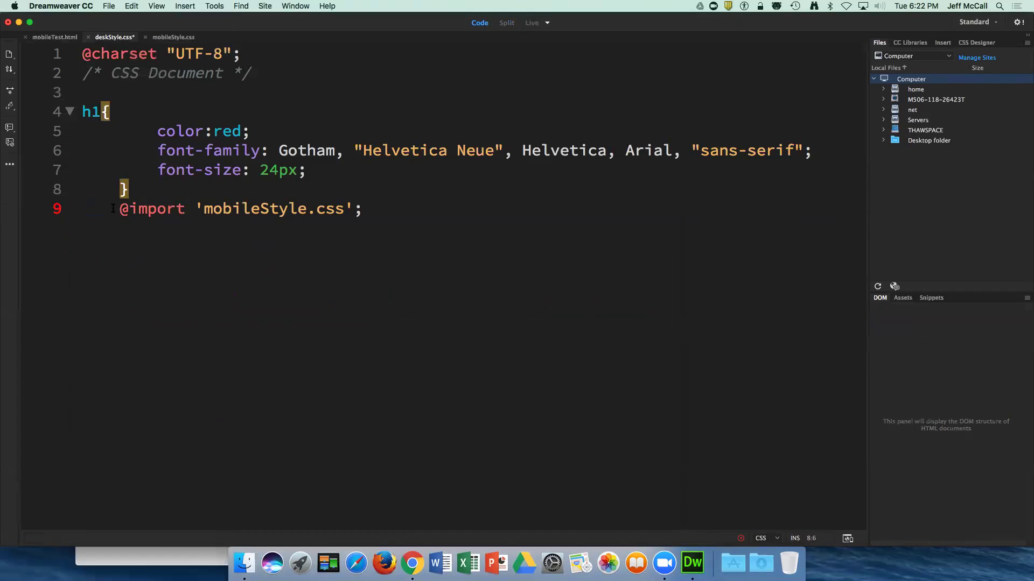
click(119, 209)
key(BackSpace)
key(End)
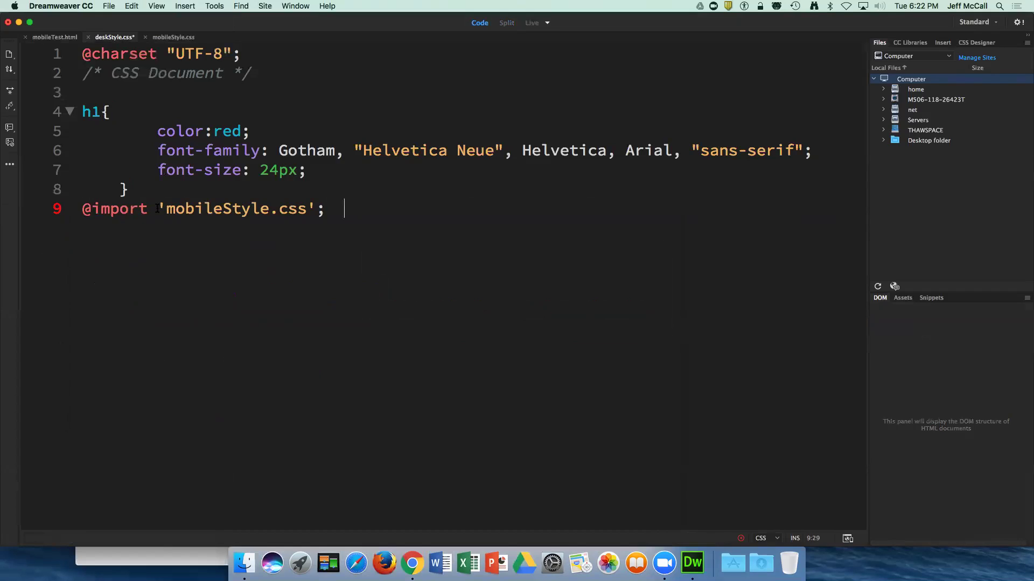
key(ctrl+z)
key(ctrl+z)
key(ctrl+z)
key(ctrl+z)
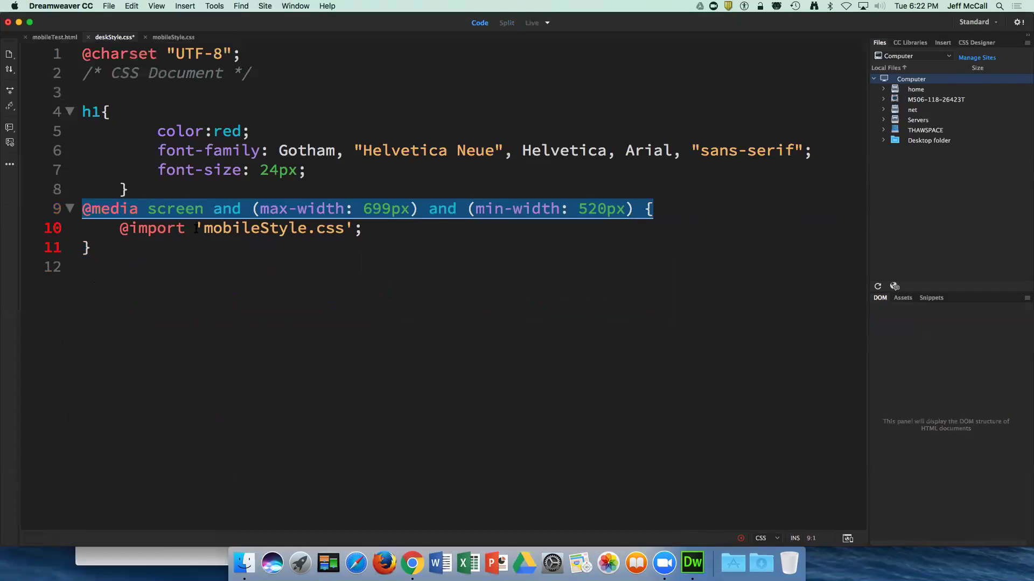
click(195, 226)
text(url)
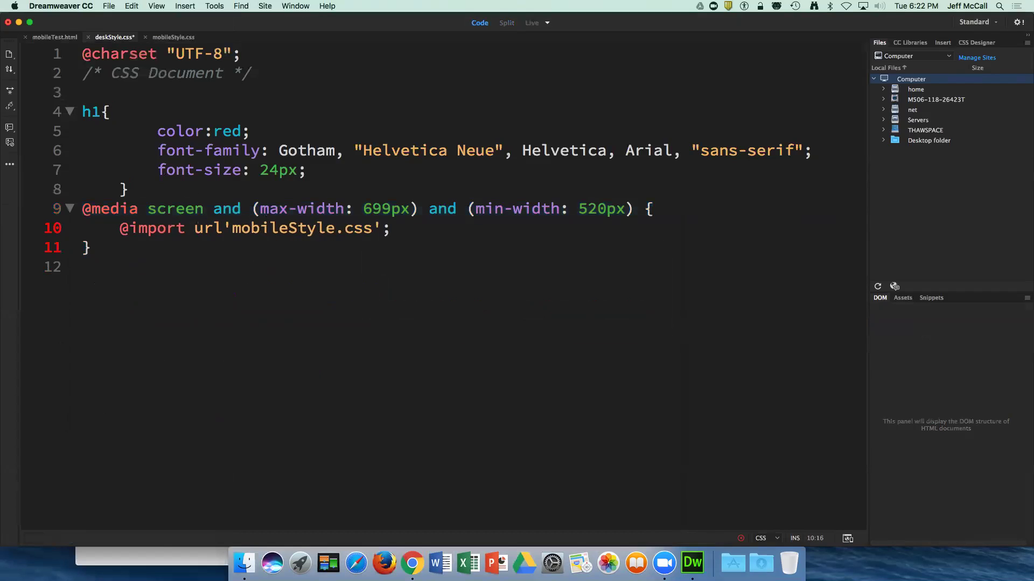
key(super+Tab)
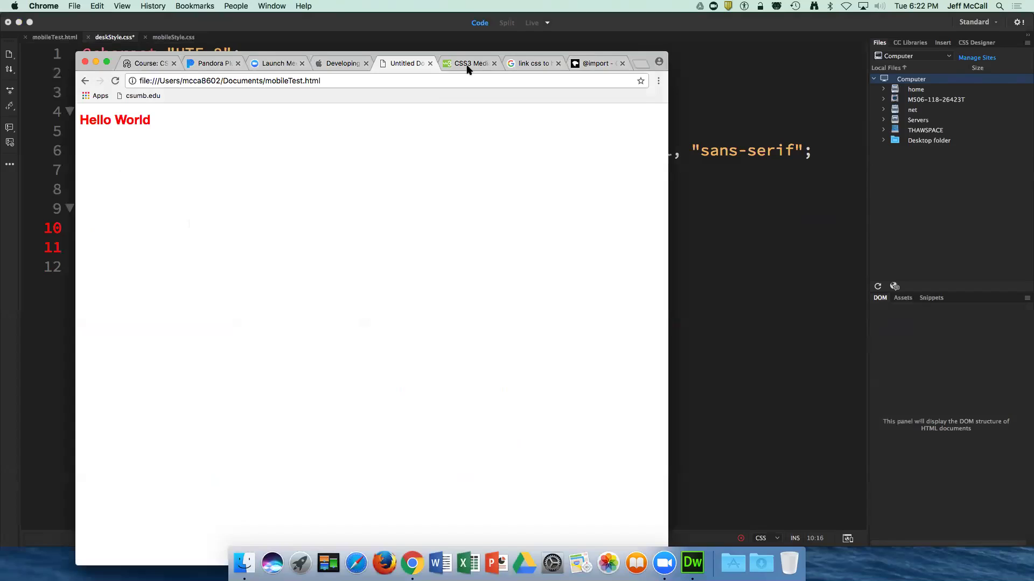
click(590, 64)
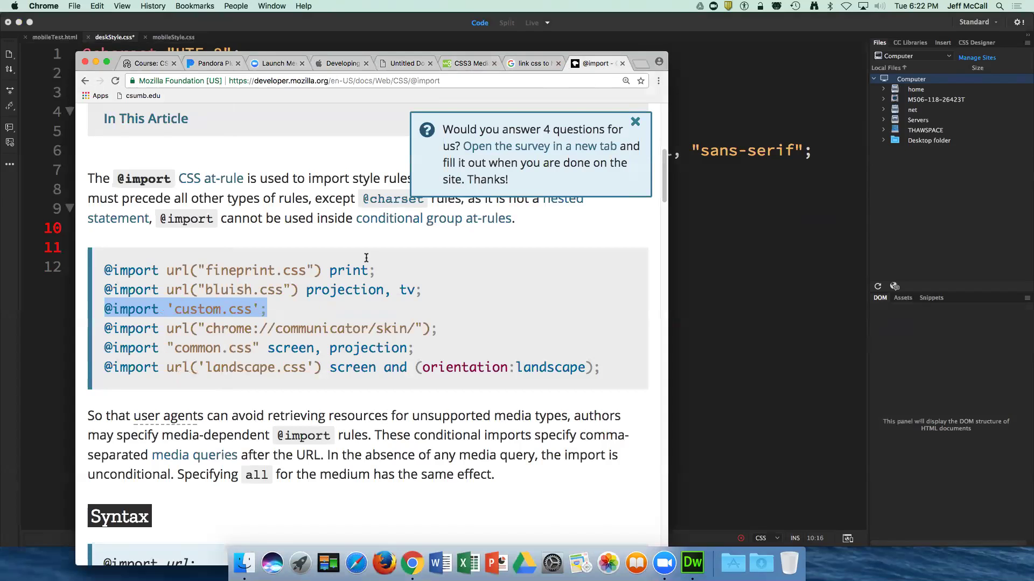
drag(165, 290, 299, 291)
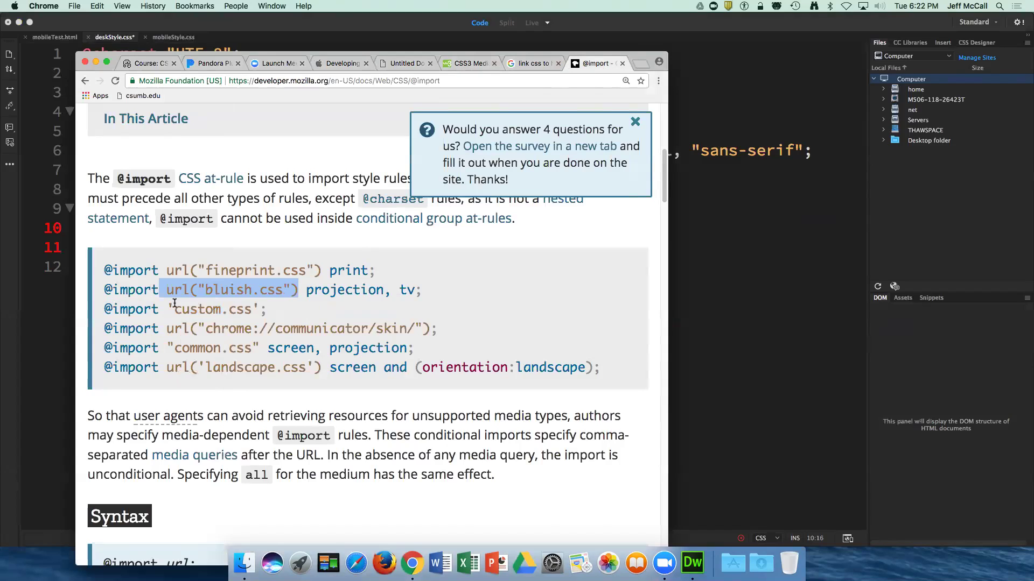
key(super+Tab)
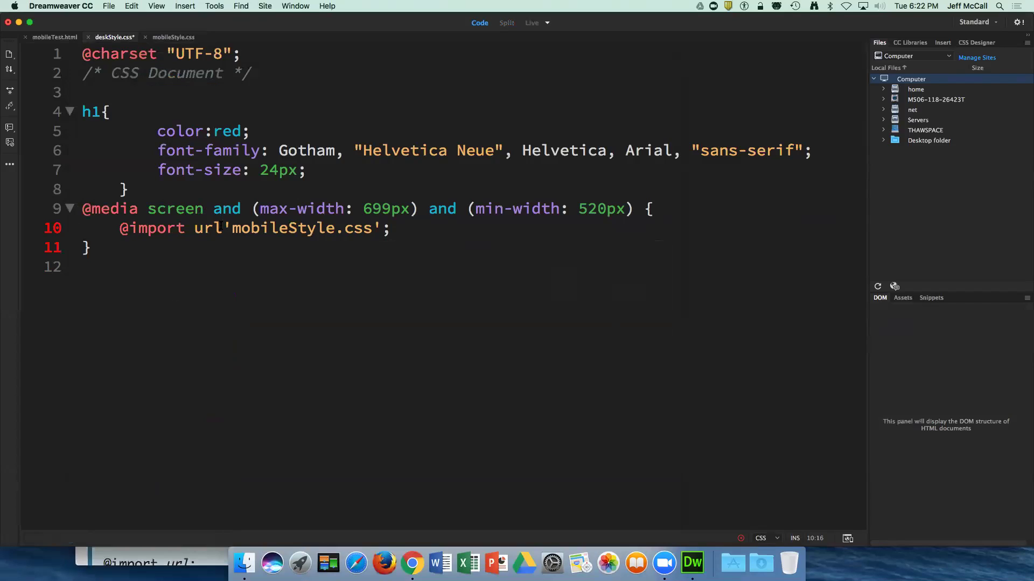
text(()
Fix the url() parentheses around 'mobileStyle.css' on the import line
key(Escape)
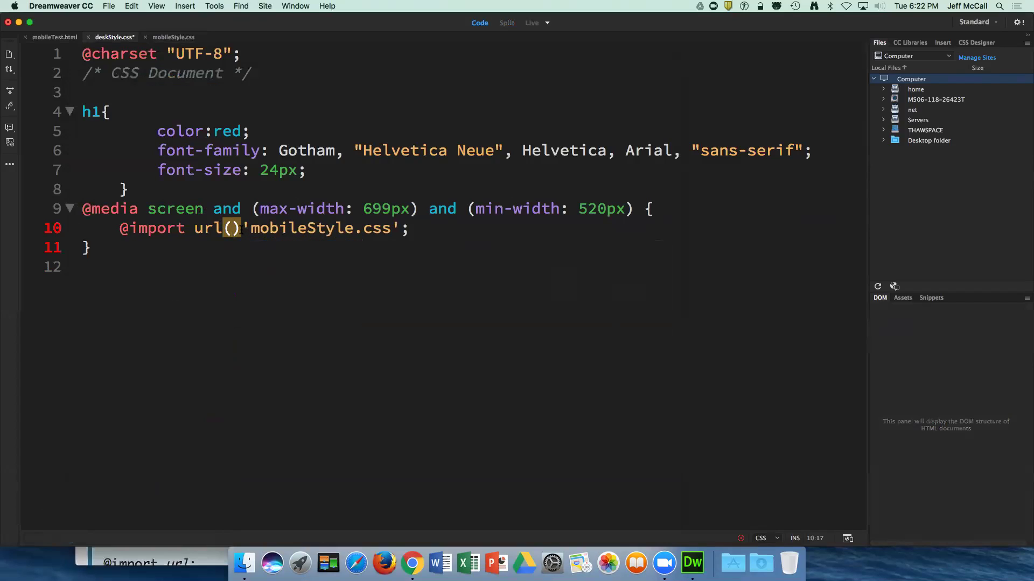
key(Delete)
key(super+Right)
key(Left)
text())
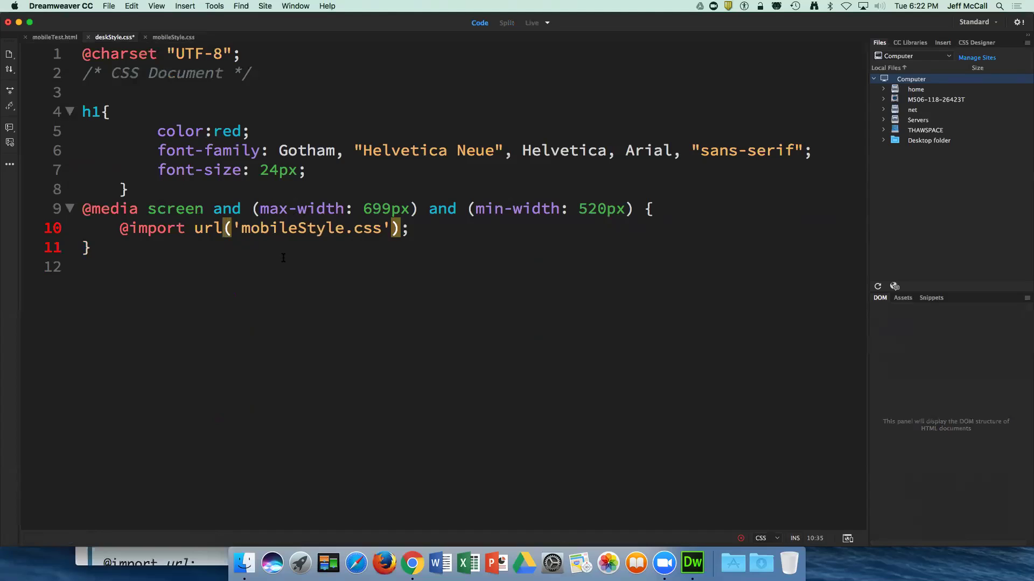
click(280, 259)
click(62, 230)
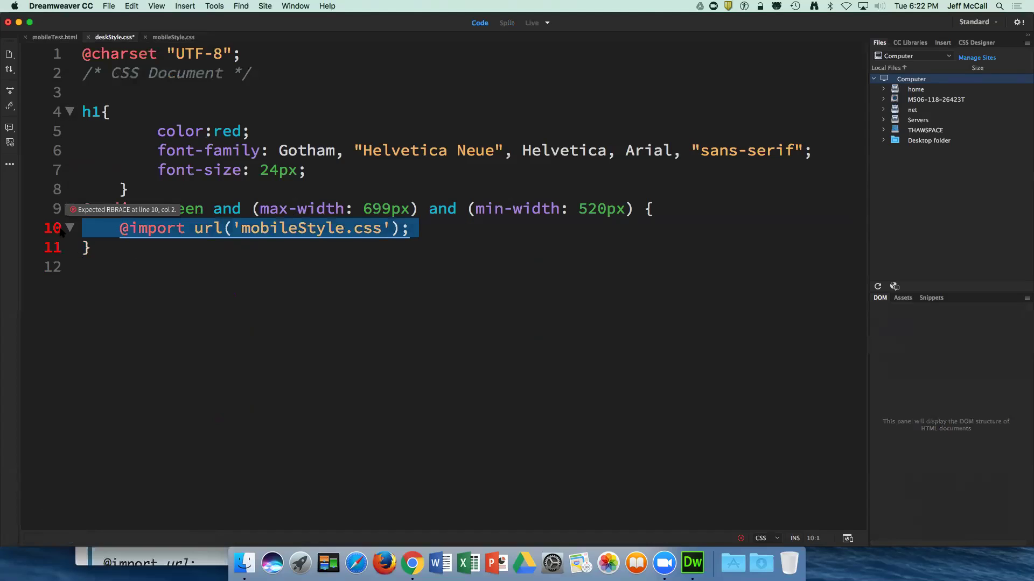
click(135, 242)
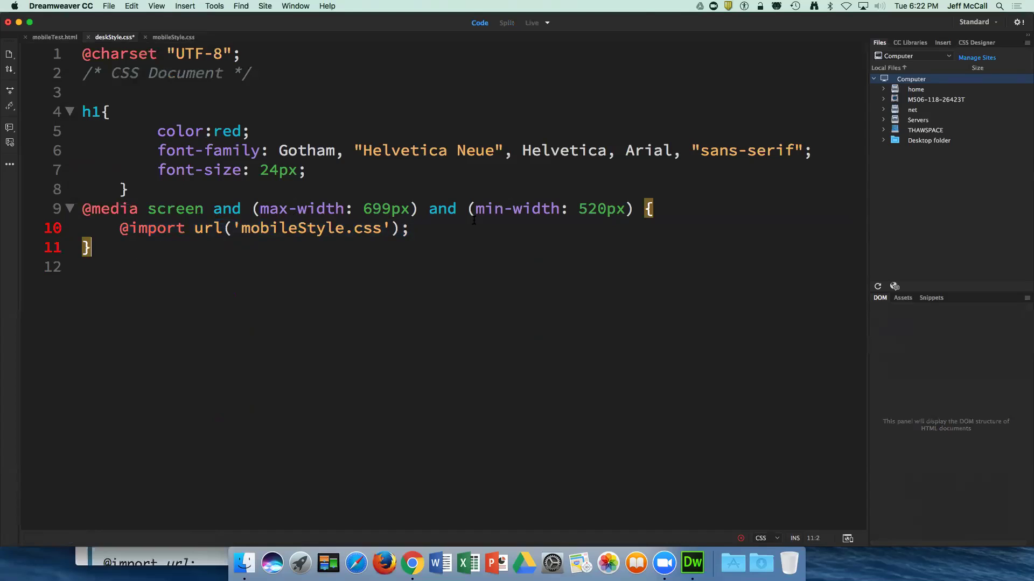
key(Up)
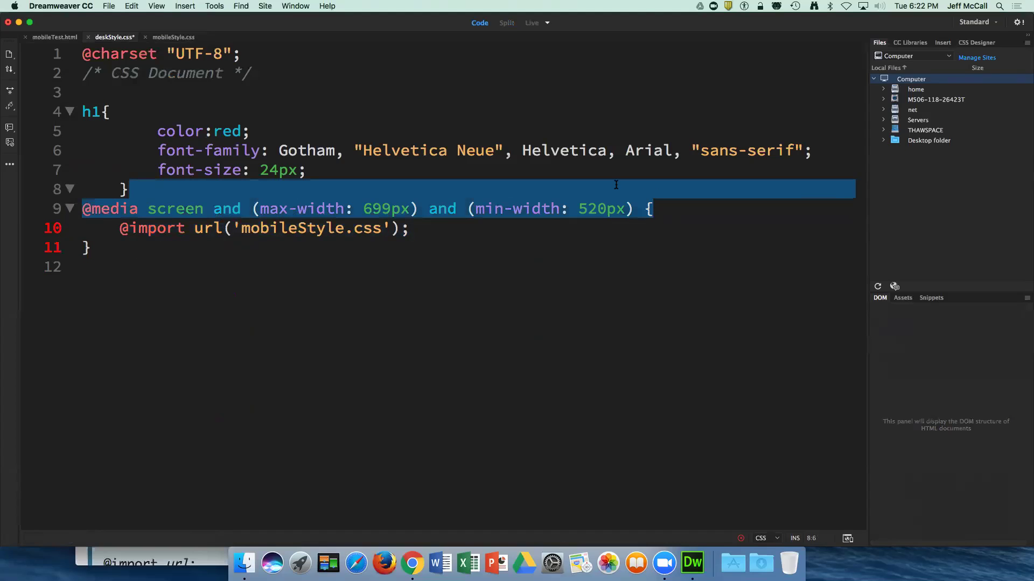
key(End)
key(Left)
key(BackSpace)
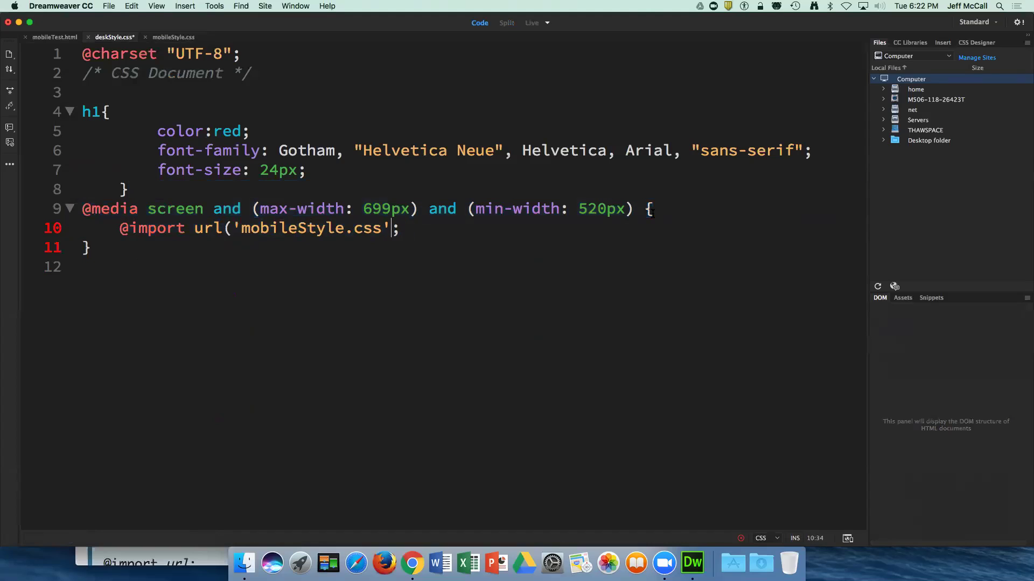
text())
drag(655, 211, 654, 194)
key(super+c)
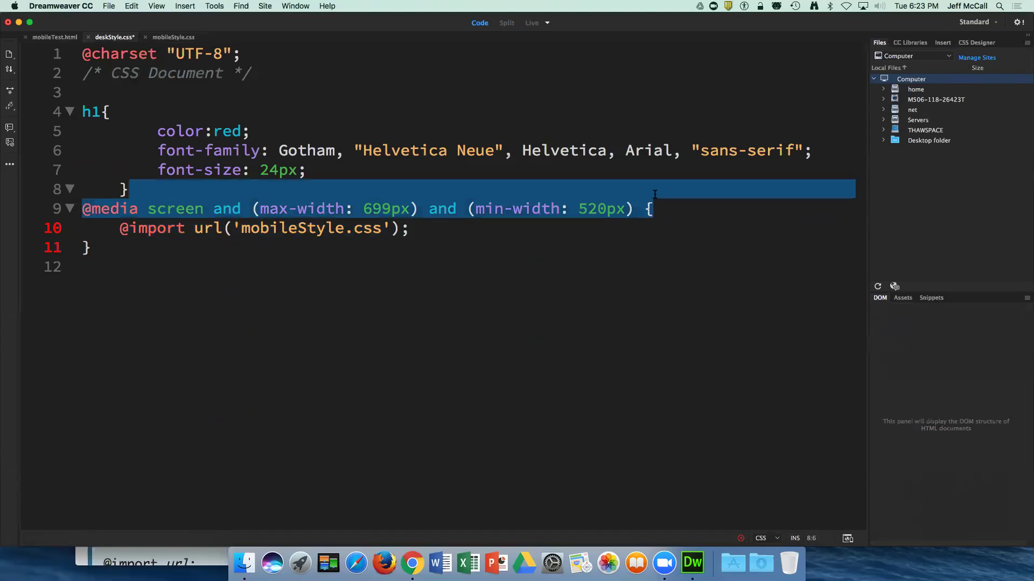
key(BackSpace)
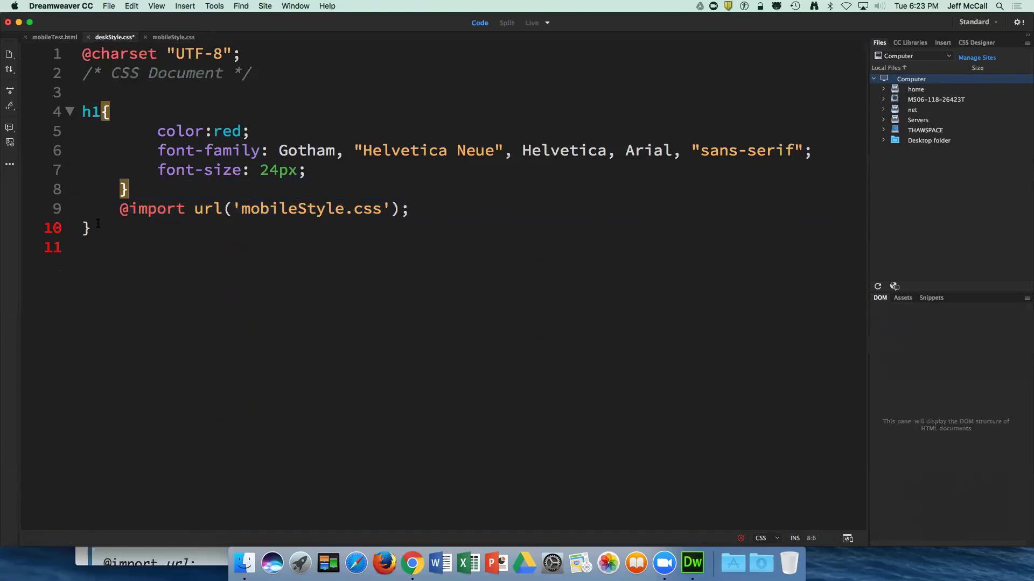
click(97, 227)
key(BackSpace)
key(BackSpace)
key(super+Left)
key(BackSpace)
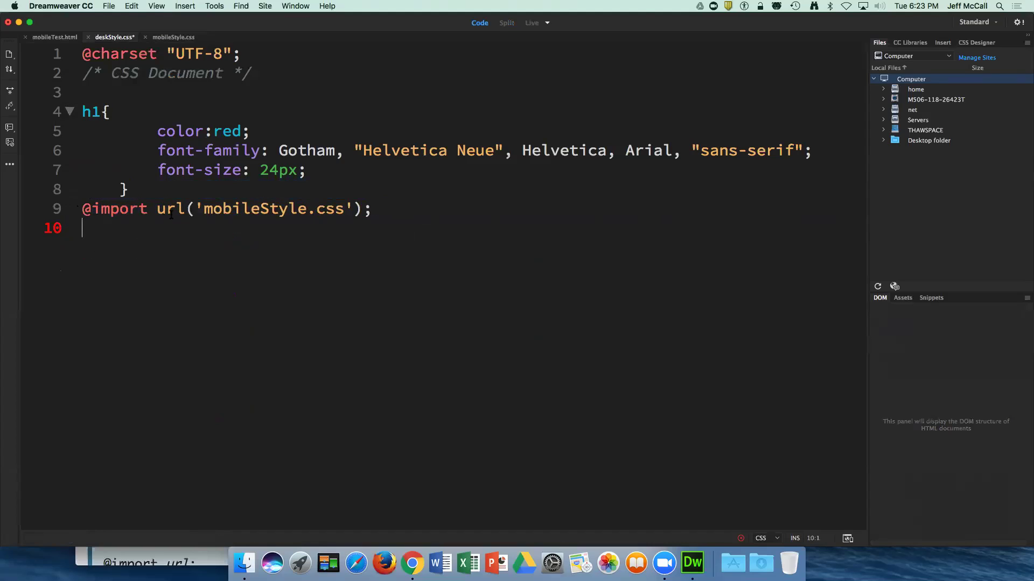
click(364, 210)
text(screen)
click(166, 37)
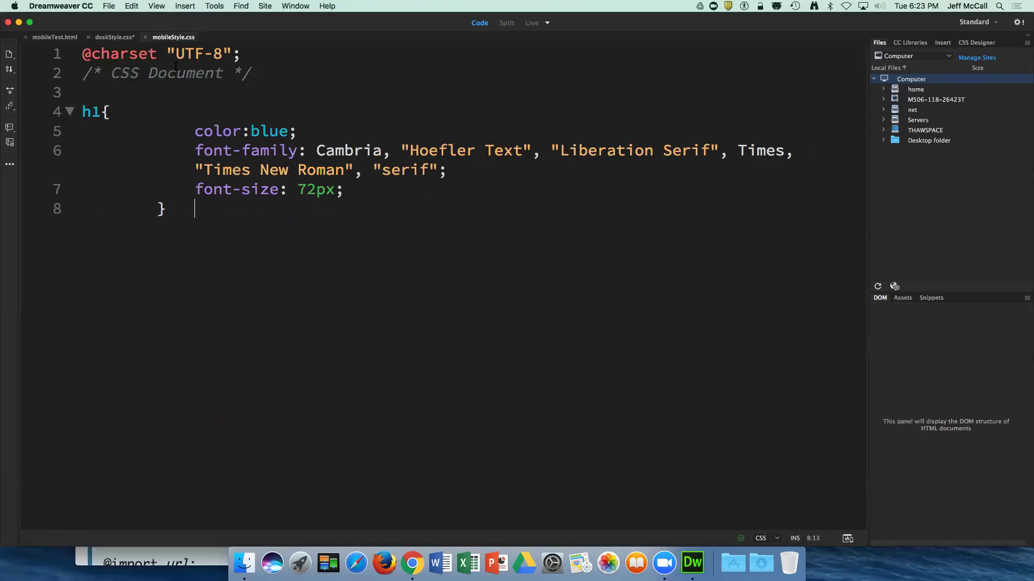
click(92, 93)
key(super+v)
click(172, 227)
key(Return)
text(})
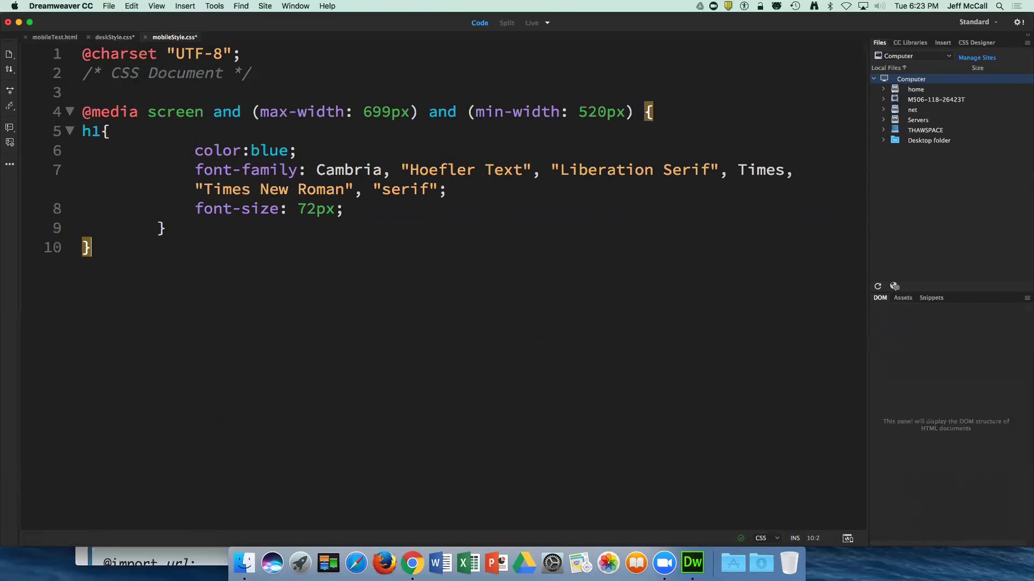
click(183, 208)
click(110, 37)
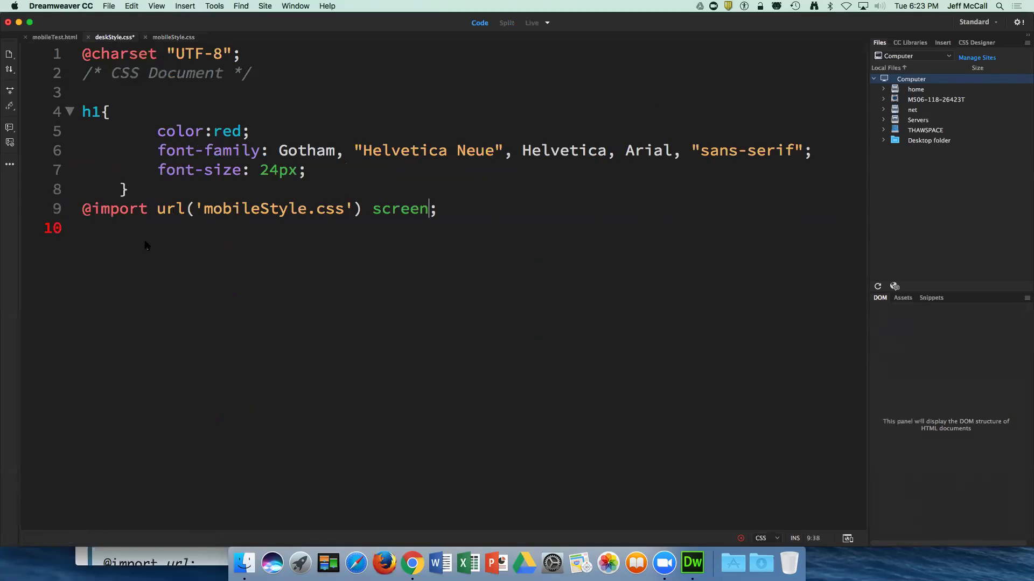
Delete deskStyle.css's empty last line and save the file
click(125, 228)
key(BackSpace)
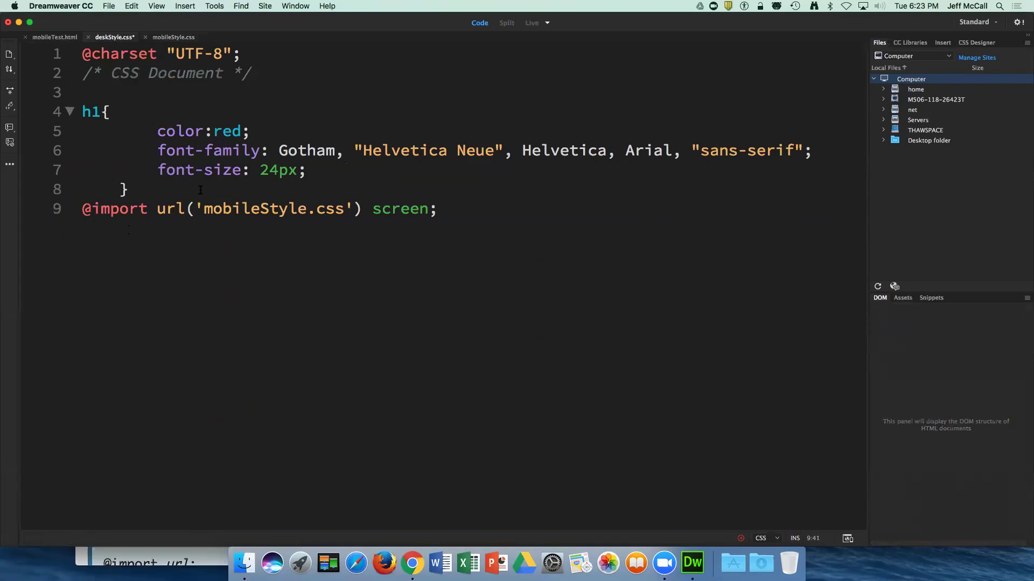
key(super+s)
click(55, 38)
key(super+Tab)
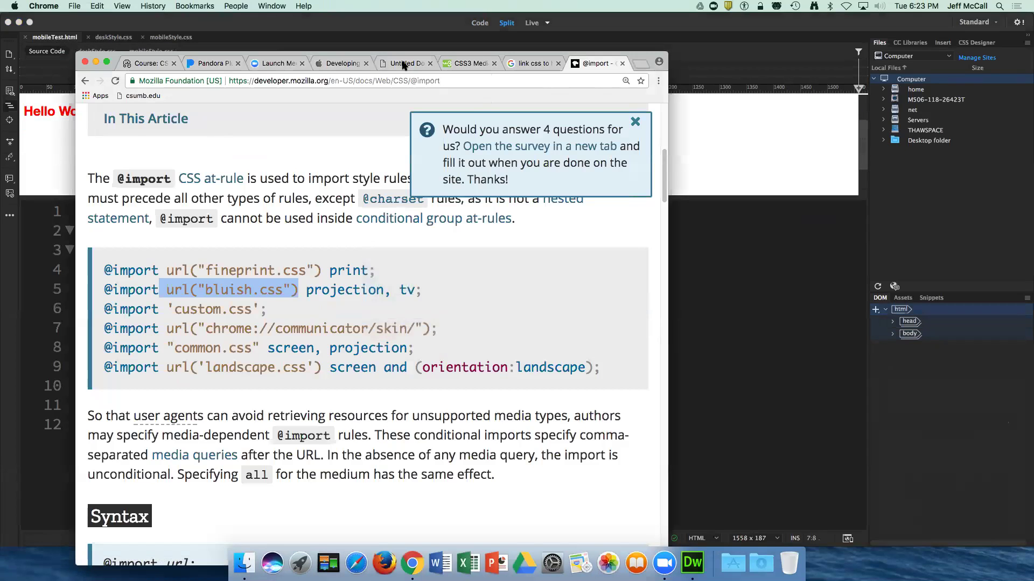
Drag Chrome's mobileTest.html window narrower and wider to check Hello World at different widths
click(404, 65)
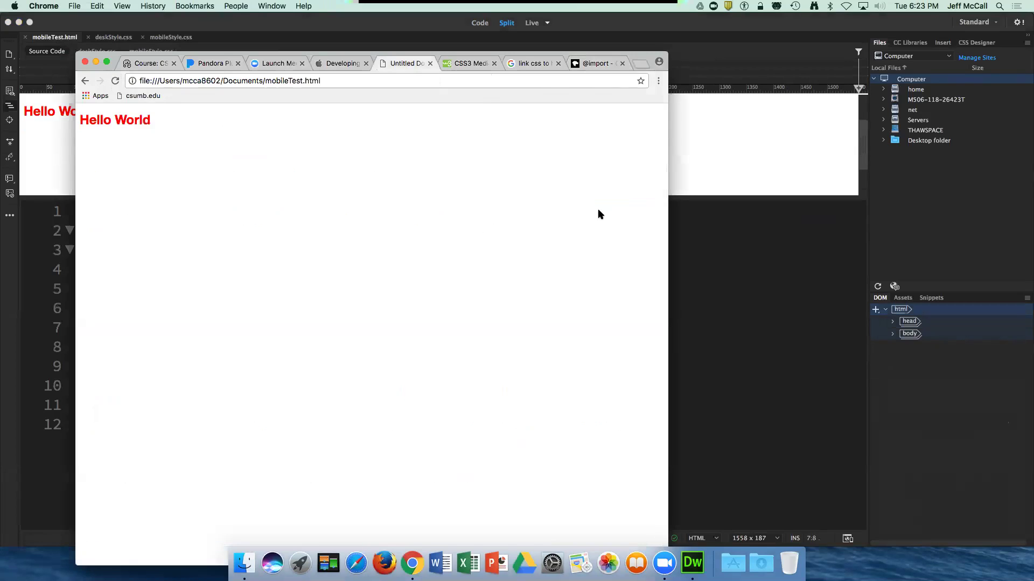
mouse_move(668, 218)
mouse_down()
mouse_move(310, 203)
mouse_move(696, 171)
mouse_move(490, 178)
mouse_move(792, 173)
mouse_move(432, 173)
mouse_up()
click(438, 174)
key(super+Tab)
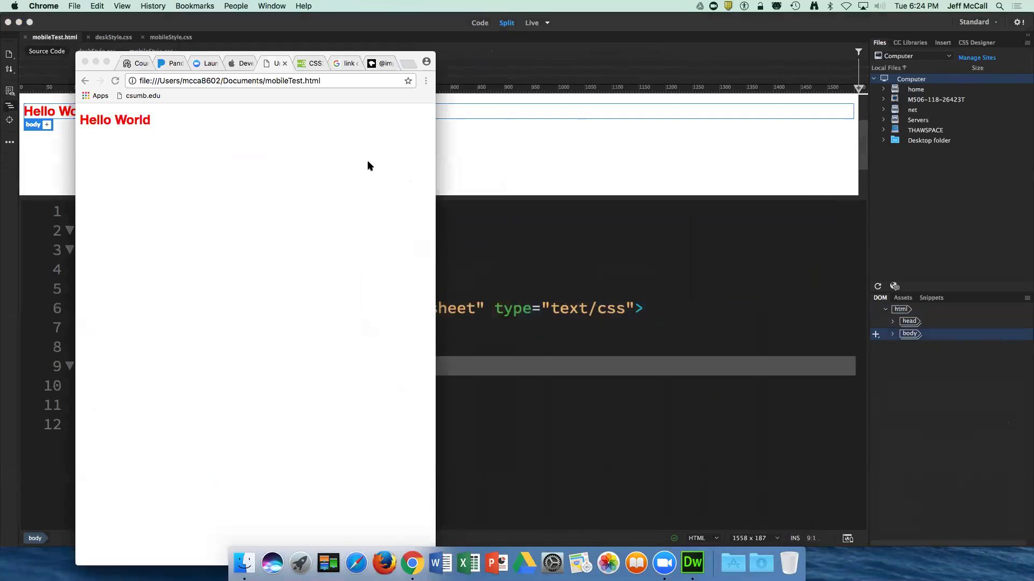
click(184, 96)
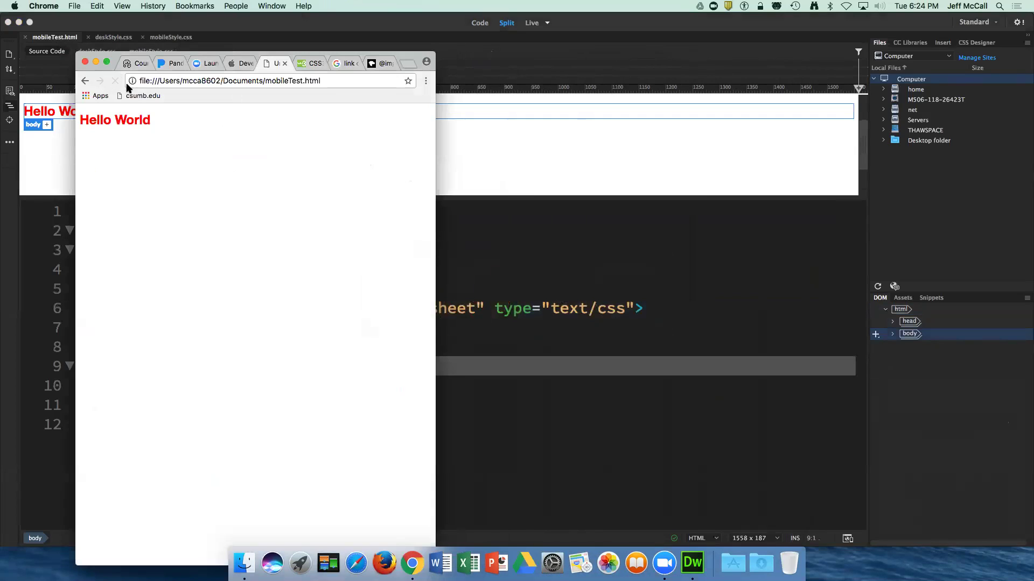
mouse_move(435, 250)
mouse_down()
mouse_move(290, 250)
mouse_move(373, 249)
mouse_up()
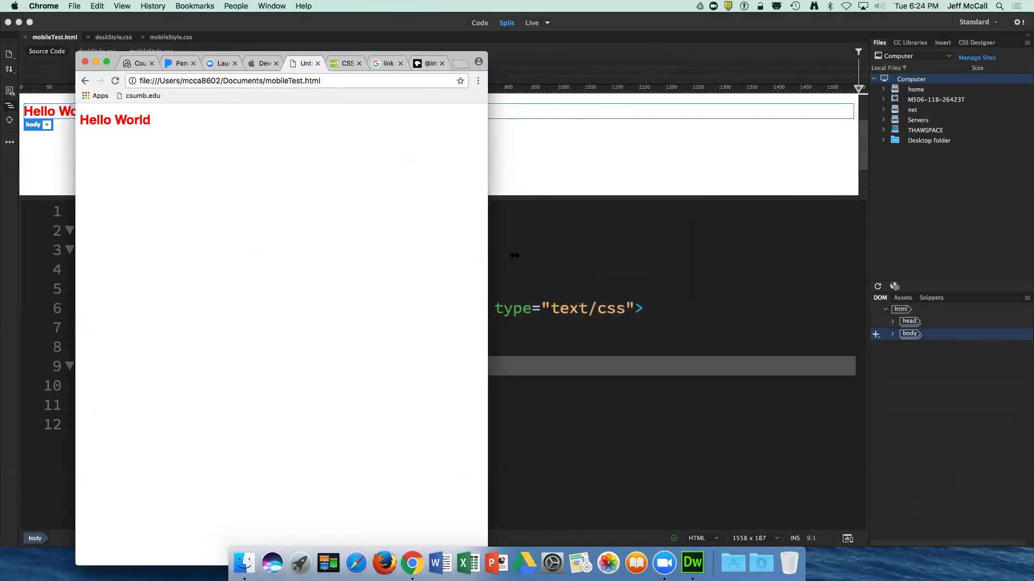
drag(373, 249, 599, 251)
key(super+Tab)
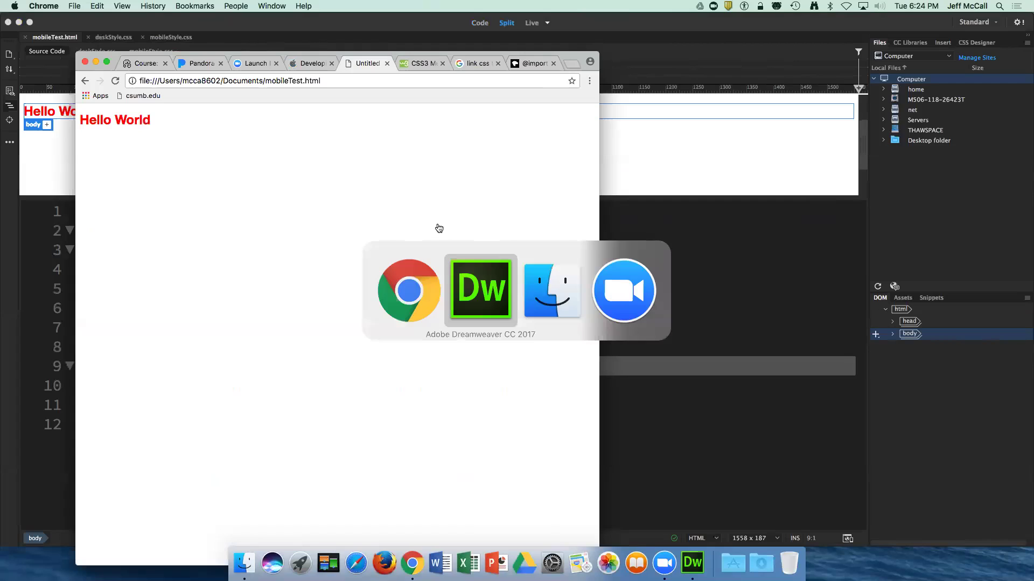
key(super+shift+Tab)
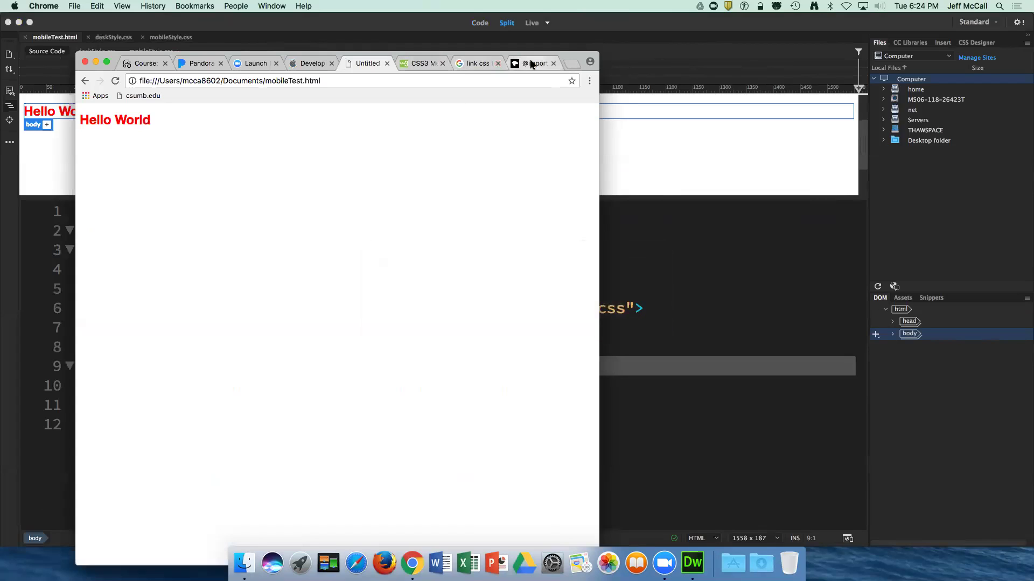
click(531, 63)
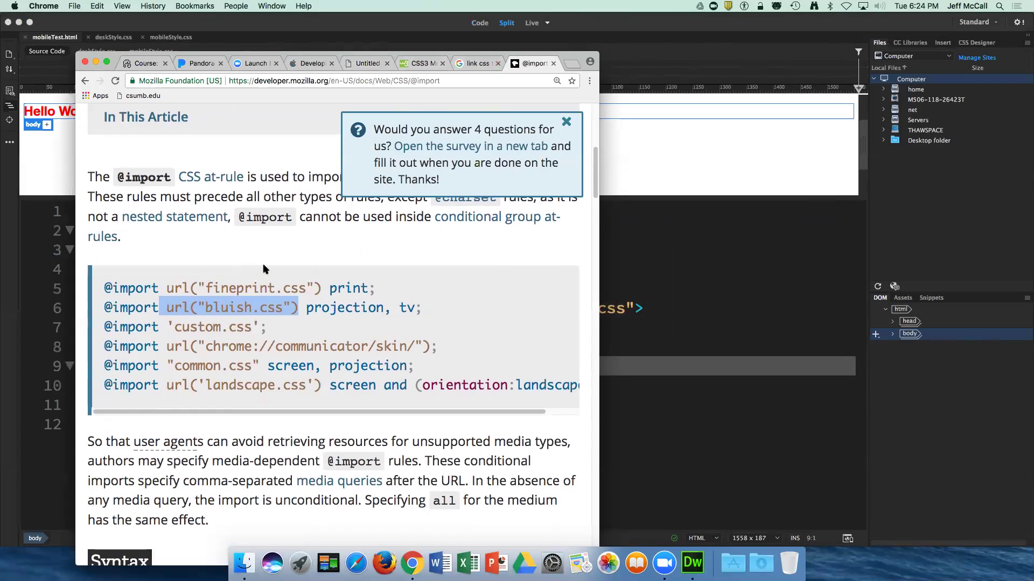
scroll(264, 270, down, 1)
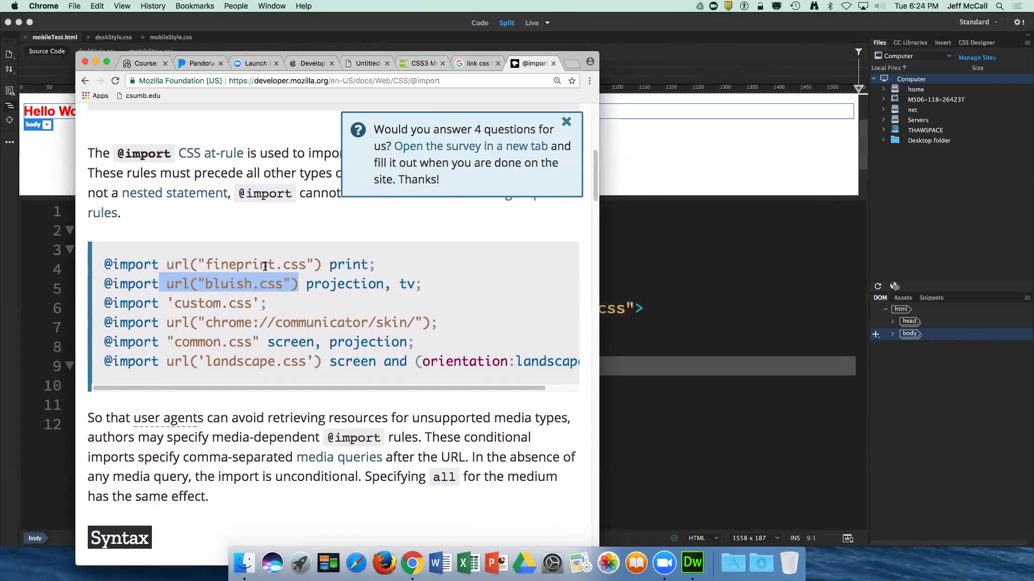
scroll(265, 267, down, 1)
scroll(264, 267, down, 1)
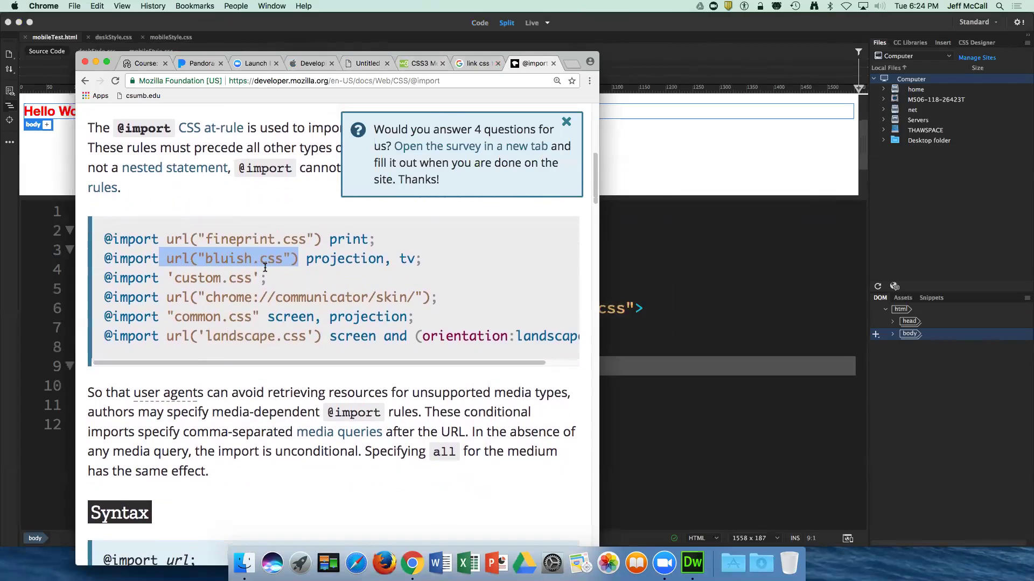
scroll(264, 268, down, 1)
scroll(264, 269, down, 4)
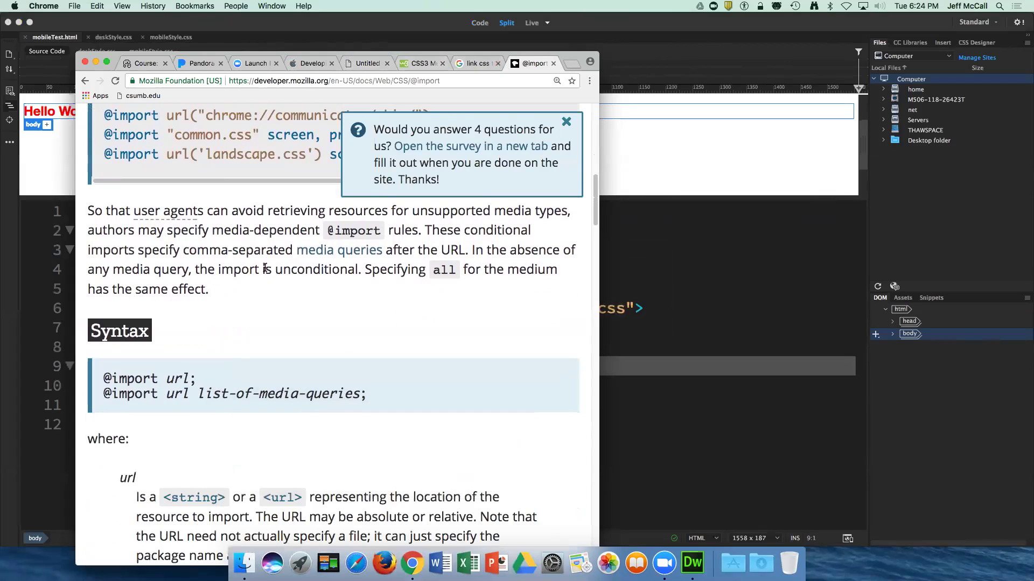
scroll(264, 269, down, 1)
scroll(264, 268, down, 1)
scroll(263, 268, down, 1)
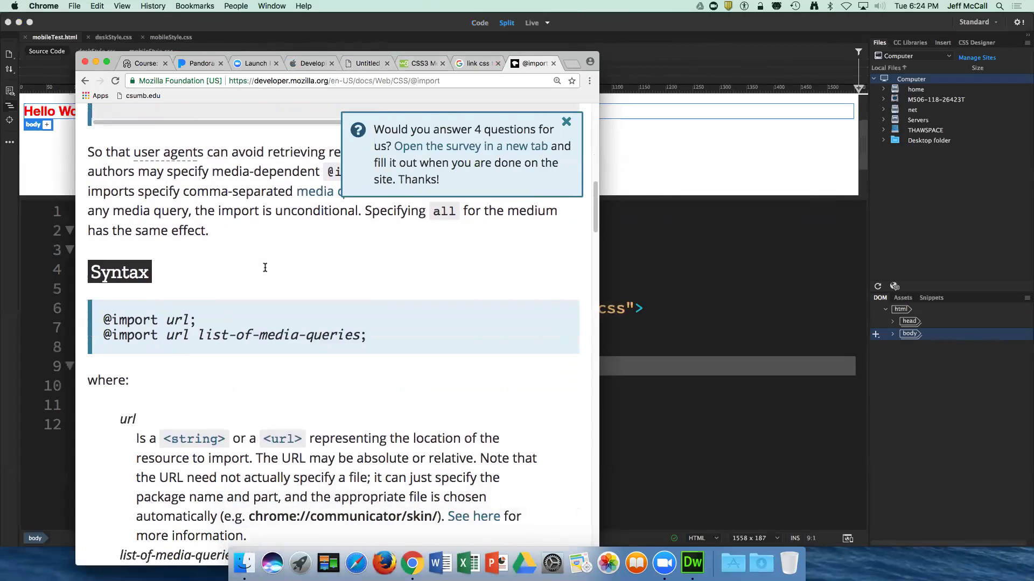
scroll(264, 267, down, 1)
scroll(263, 268, down, 1)
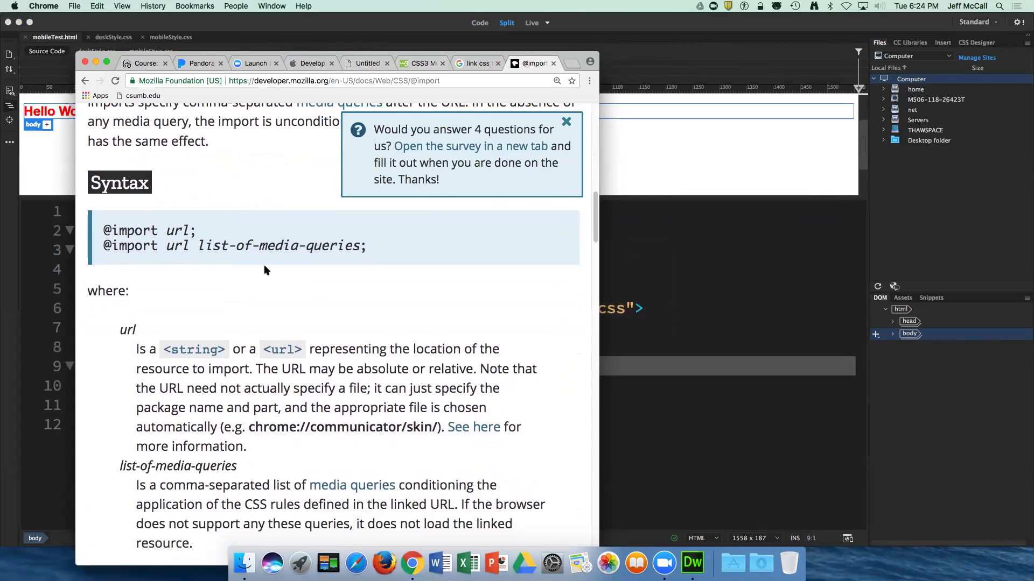
scroll(265, 269, down, 1)
scroll(264, 269, down, 1)
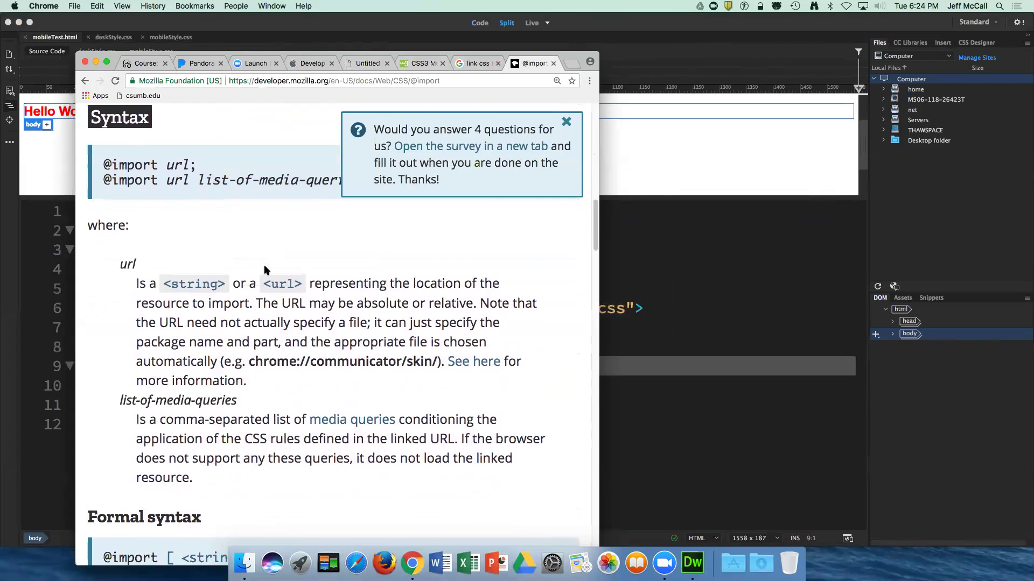
scroll(264, 269, down, 1)
scroll(264, 269, down, 1)
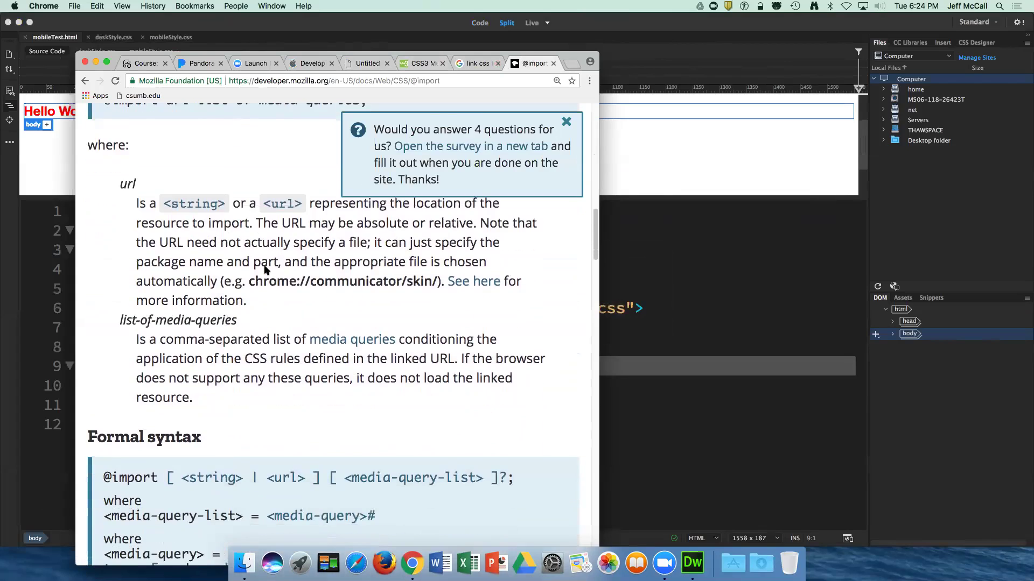
scroll(265, 269, down, 1)
scroll(264, 268, down, 1)
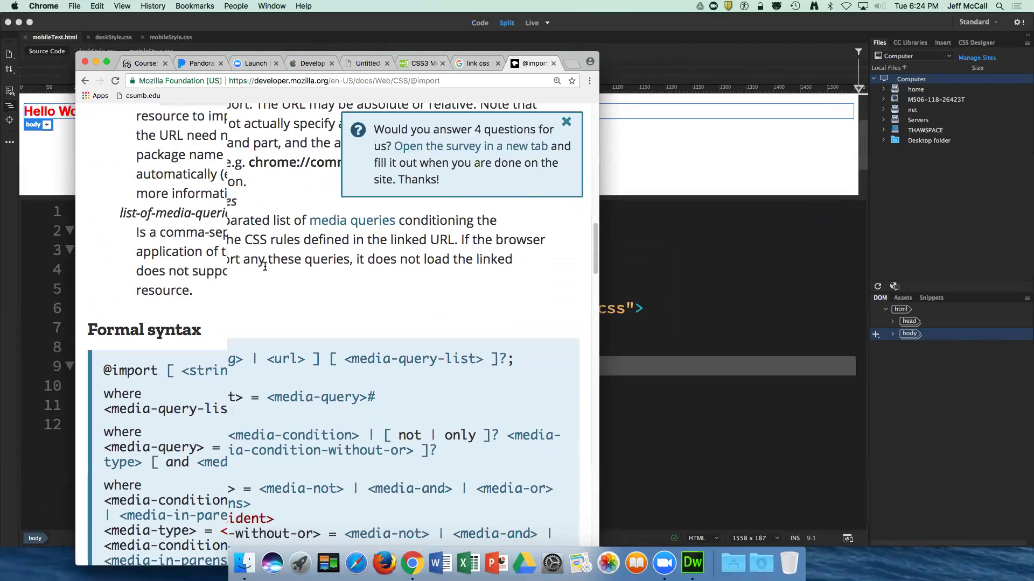
scroll(264, 268, down, 1)
scroll(263, 270, down, 1)
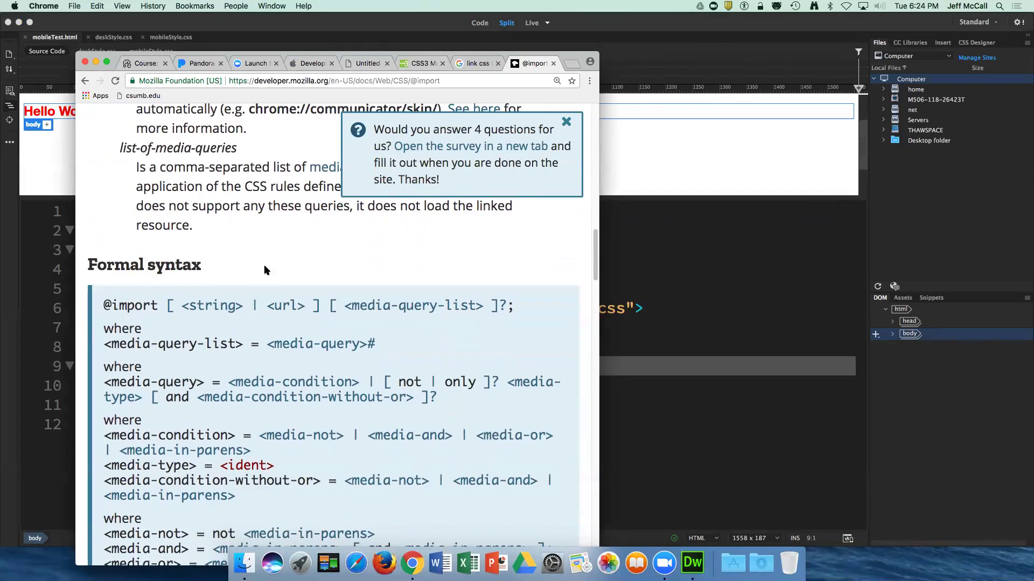
scroll(264, 270, down, 1)
scroll(264, 270, down, 3)
scroll(264, 270, down, 3)
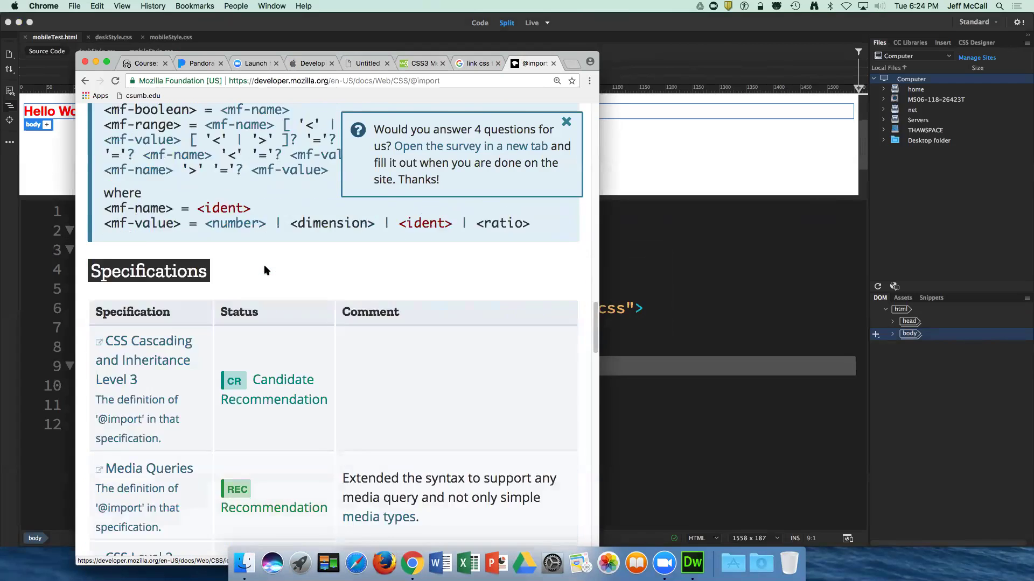
scroll(265, 270, down, 3)
scroll(210, 186, up, 1)
click(85, 82)
click(220, 262)
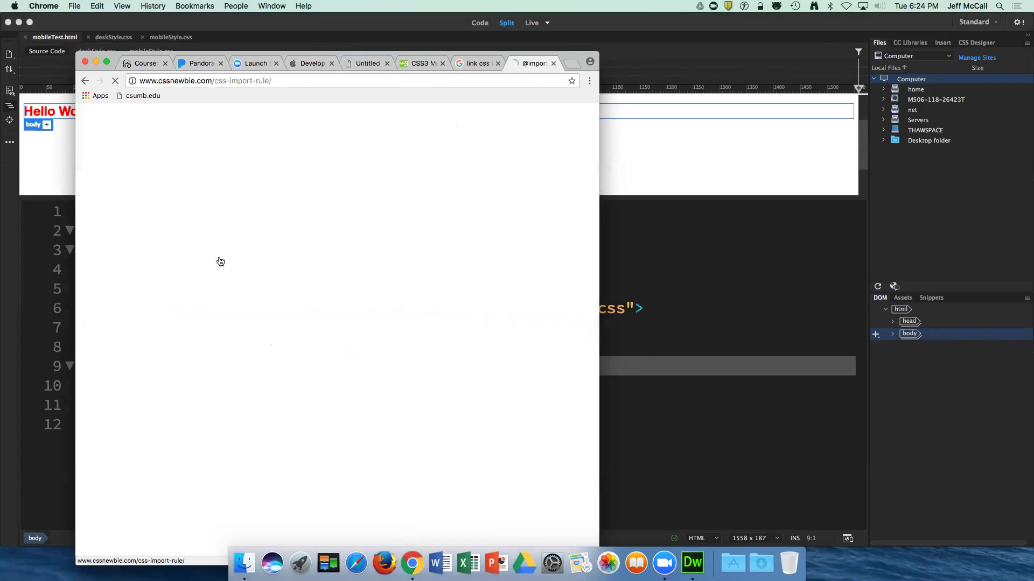
scroll(322, 316, down, 5)
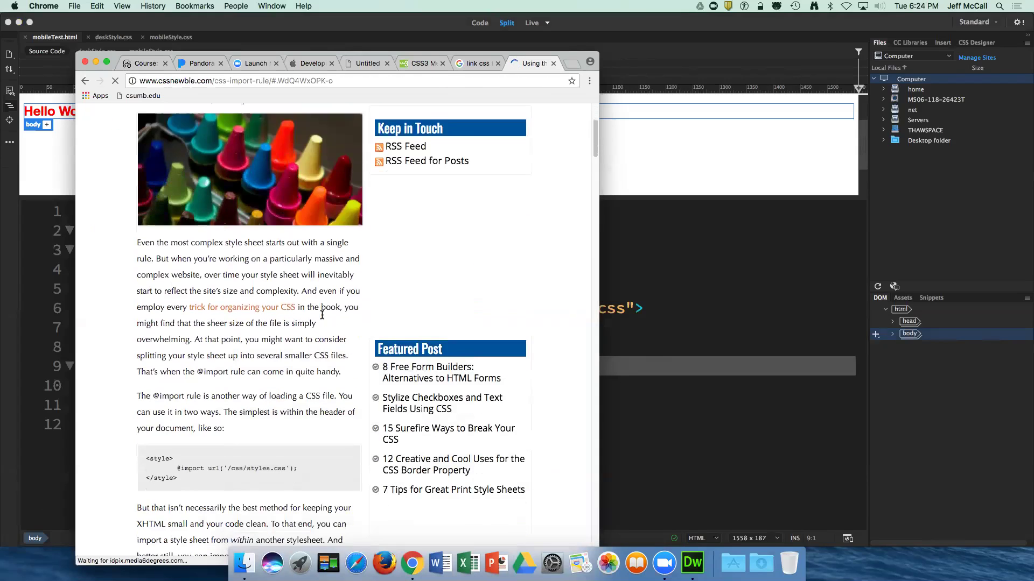
scroll(322, 317, down, 1)
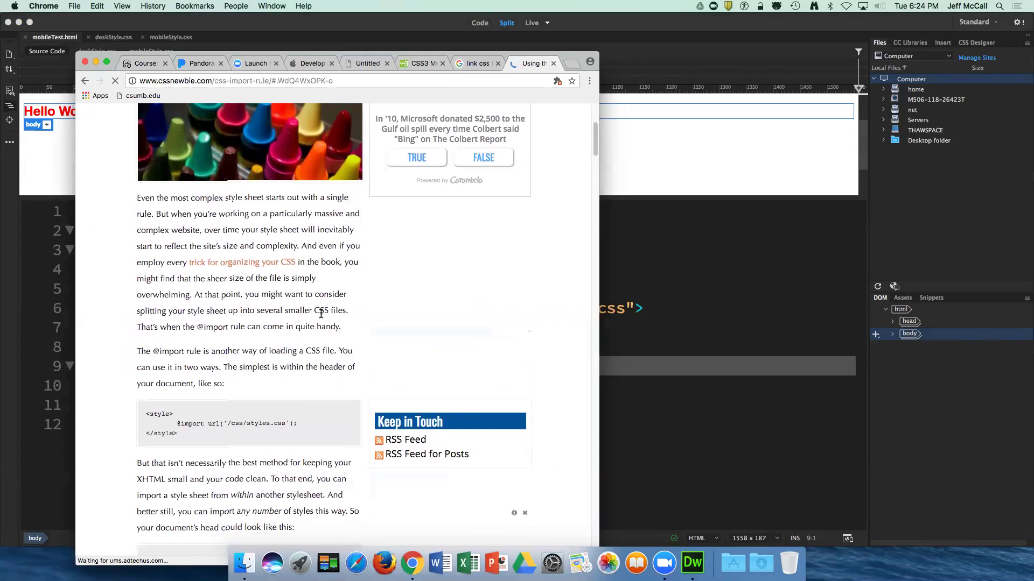
scroll(320, 319, down, 1)
scroll(317, 320, down, 1)
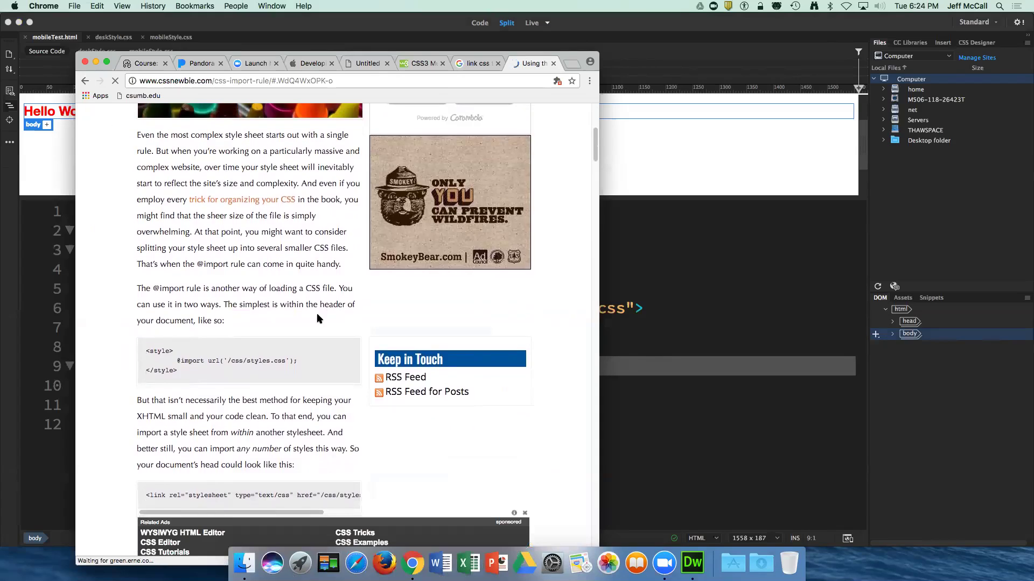
scroll(317, 320, down, 1)
scroll(307, 315, down, 3)
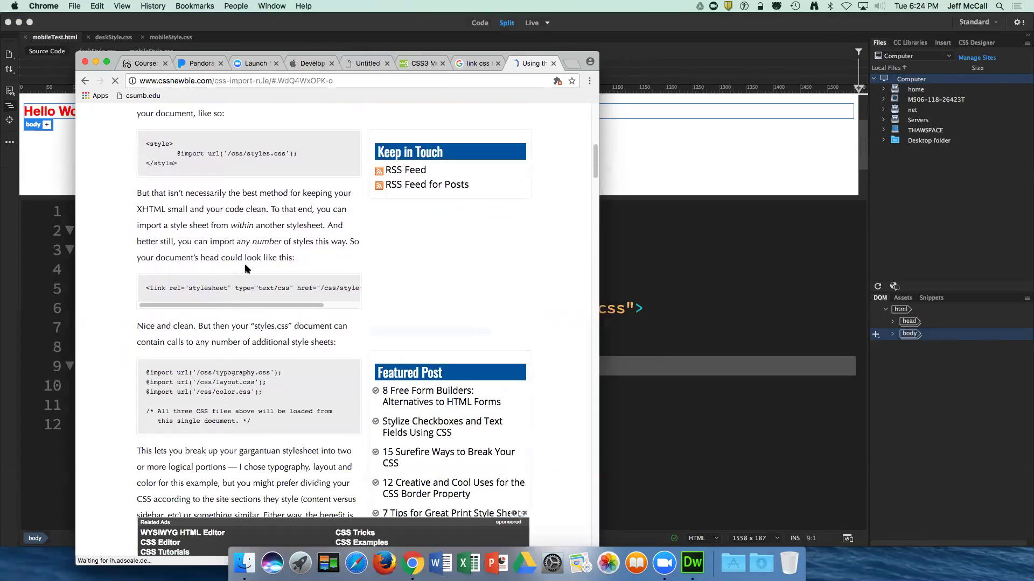
drag(142, 142, 188, 165)
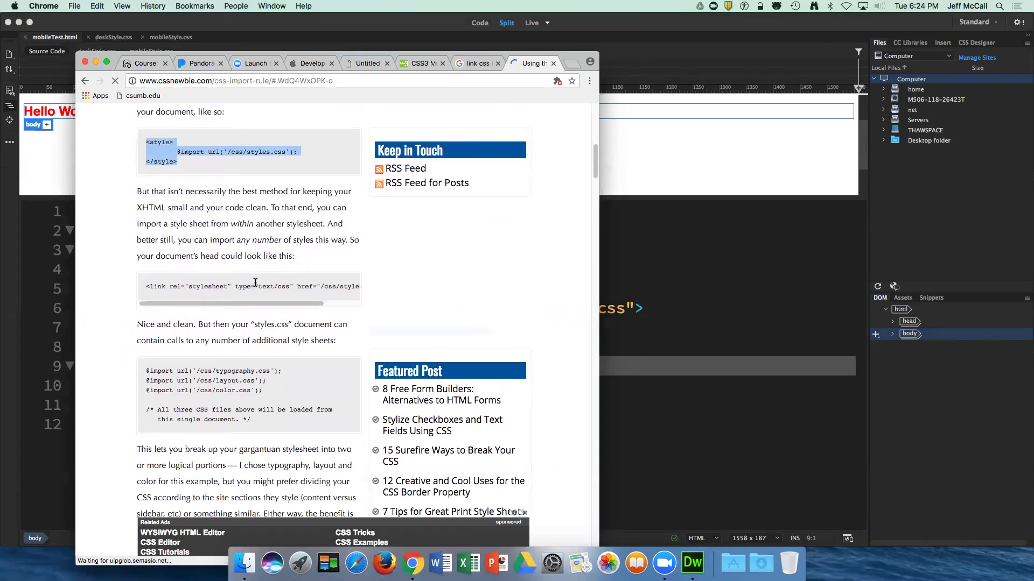
scroll(255, 286, down, 1)
scroll(254, 282, down, 1)
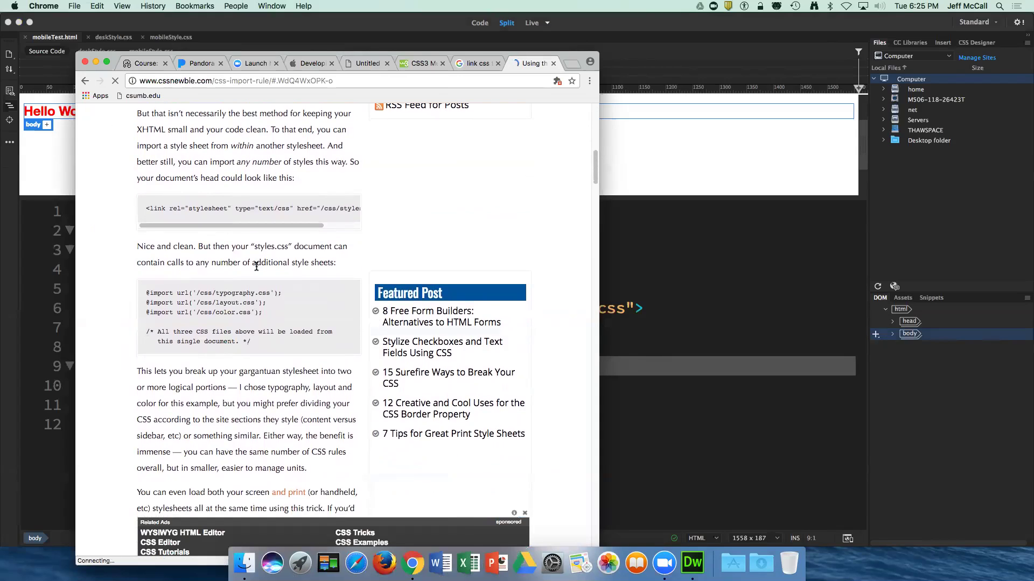
scroll(256, 269, down, 1)
scroll(256, 268, down, 2)
scroll(256, 269, down, 1)
scroll(256, 270, down, 1)
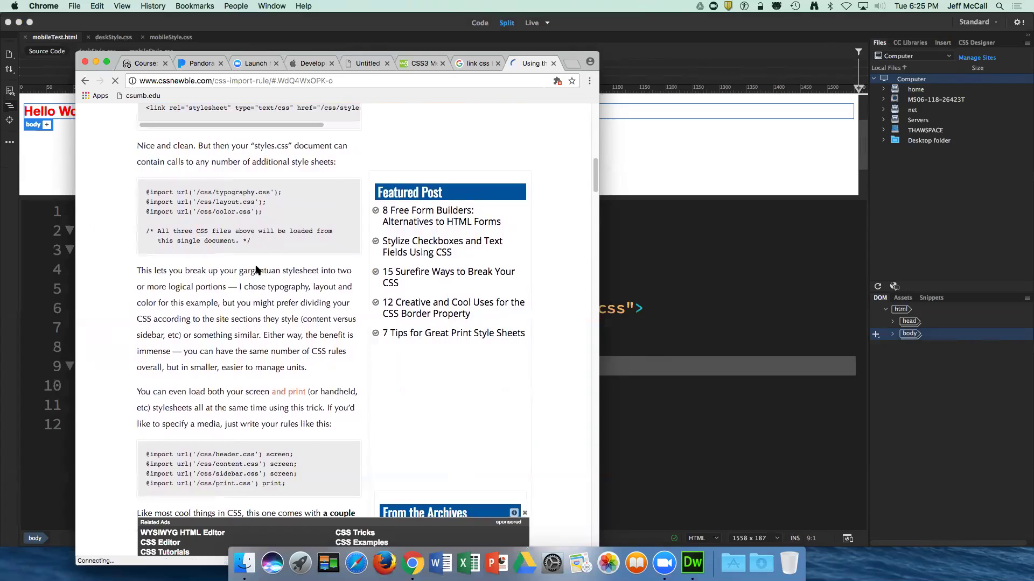
scroll(257, 268, down, 1)
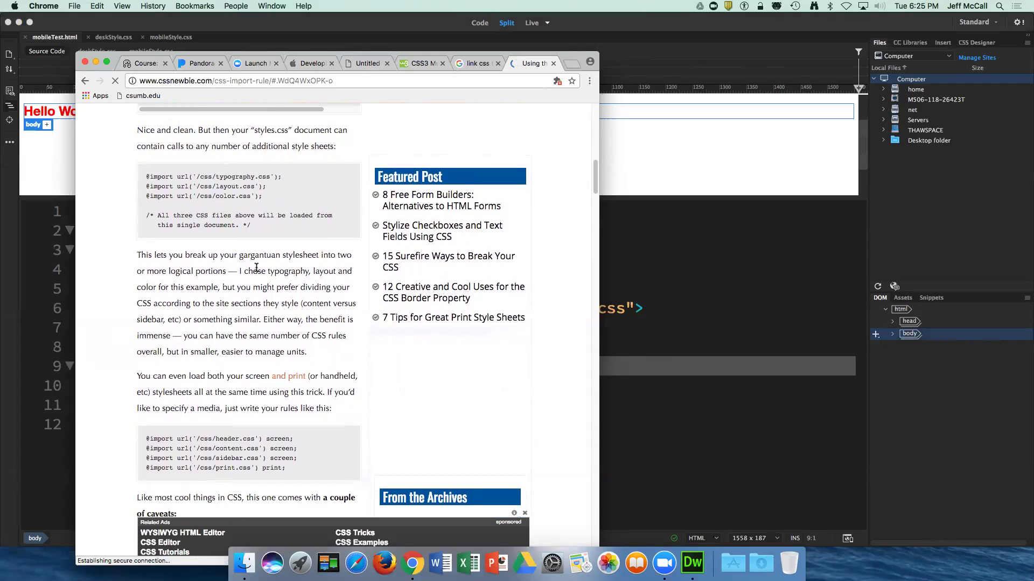
scroll(255, 267, down, 1)
scroll(255, 267, down, 3)
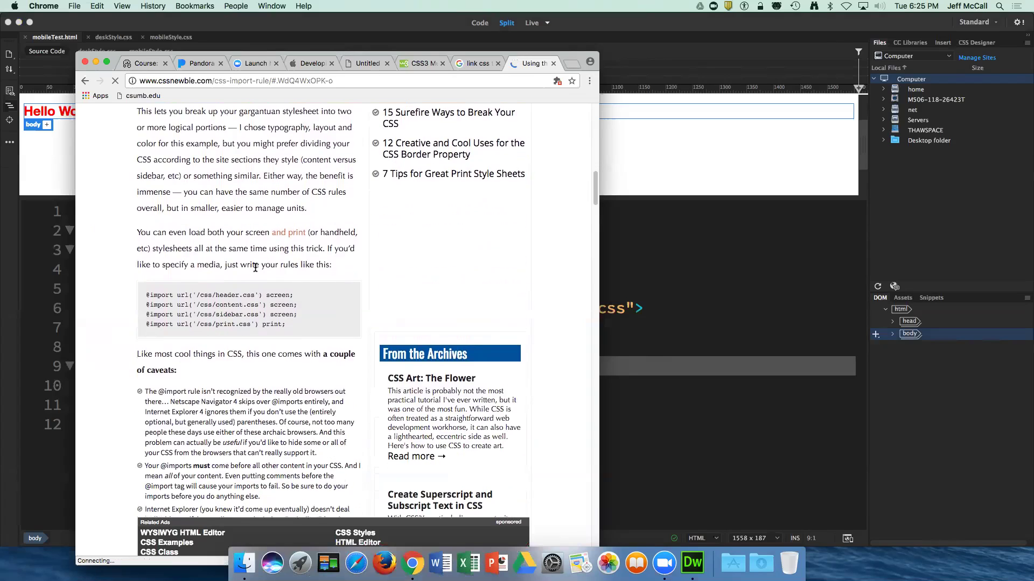
key(super+Tab)
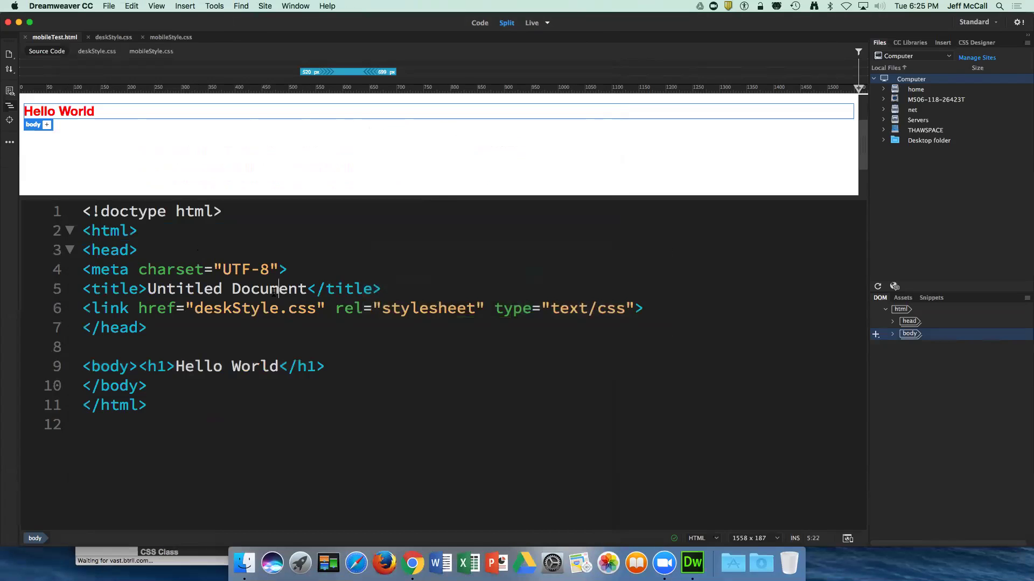
click(279, 288)
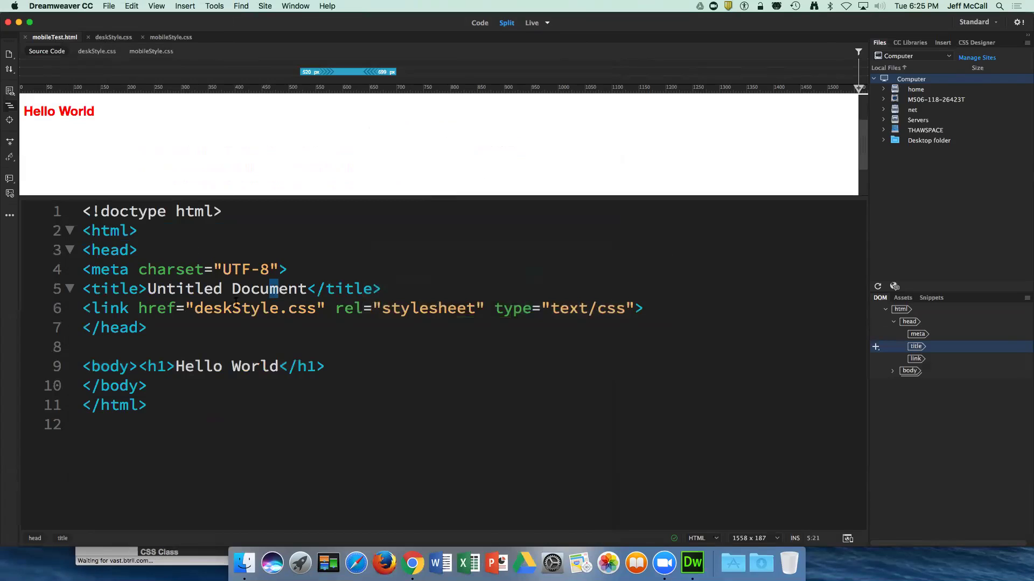
click(112, 37)
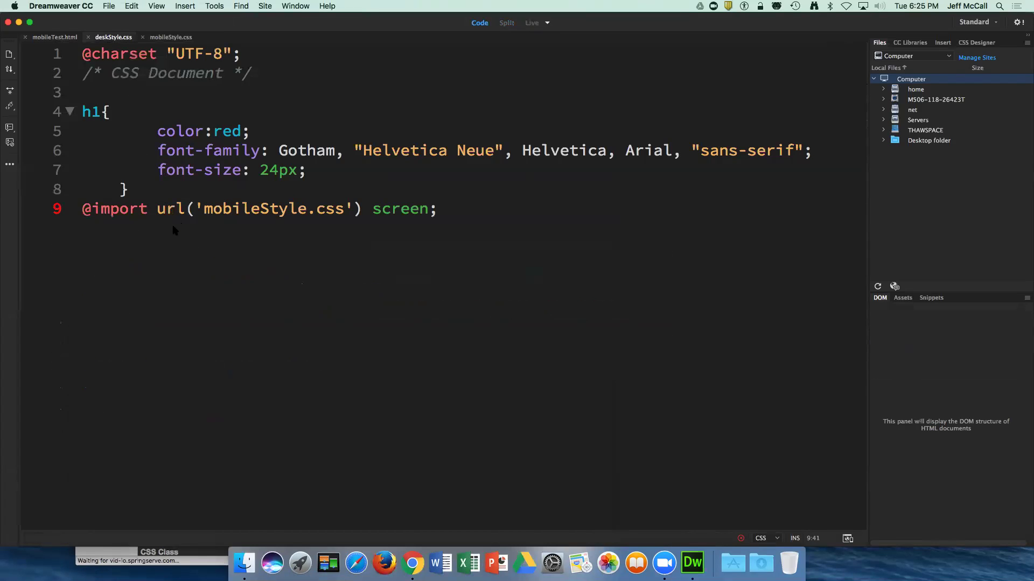
click(194, 208)
key(BackSpace)
key(BackSpace)
key(BackSpace)
key(BackSpace)
key(BackSpace)
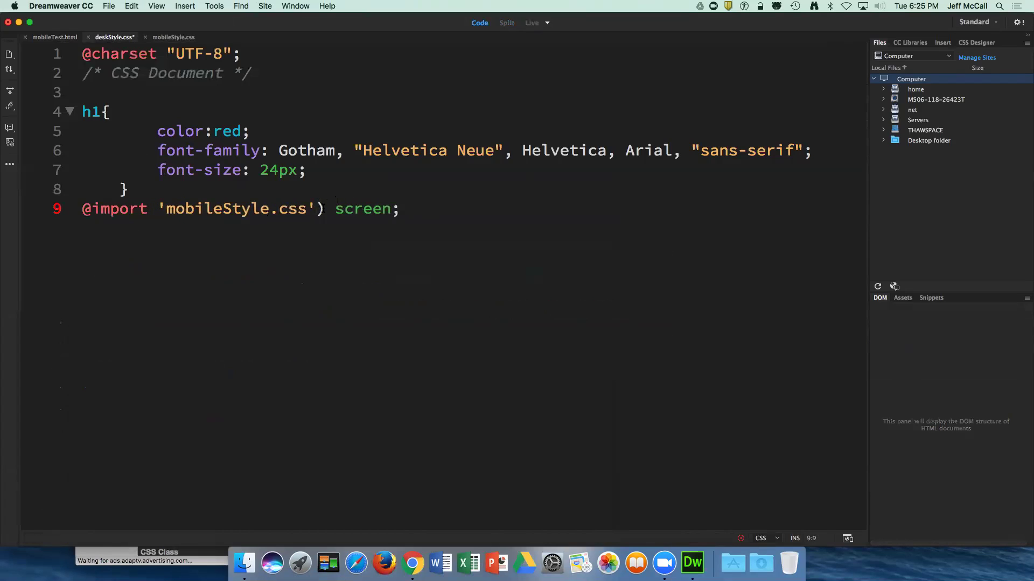
click(324, 208)
key(BackSpace)
key(super+s)
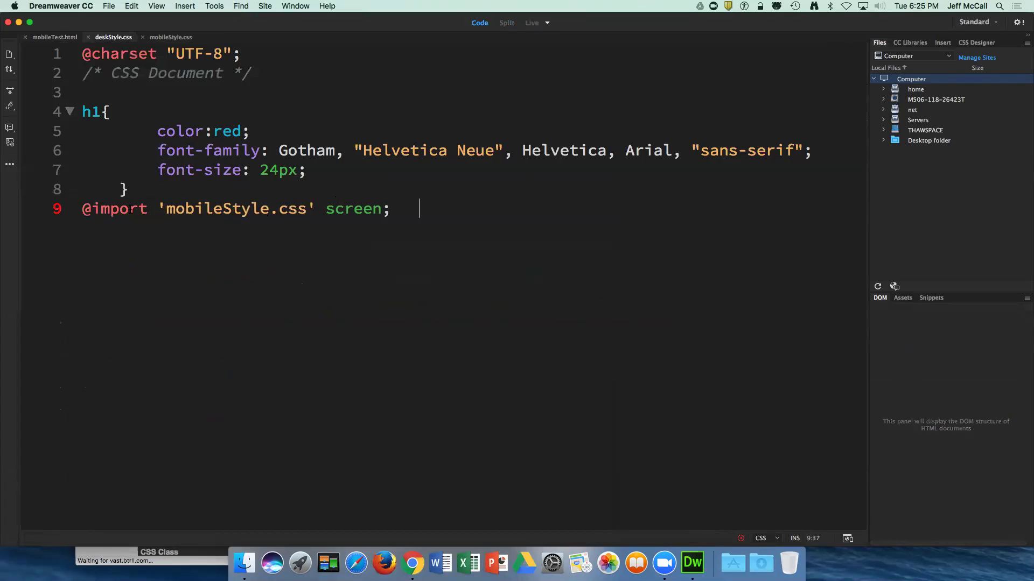
click(117, 190)
key(BackSpace)
click(88, 208)
drag(391, 209, 42, 204)
key(BackSpace)
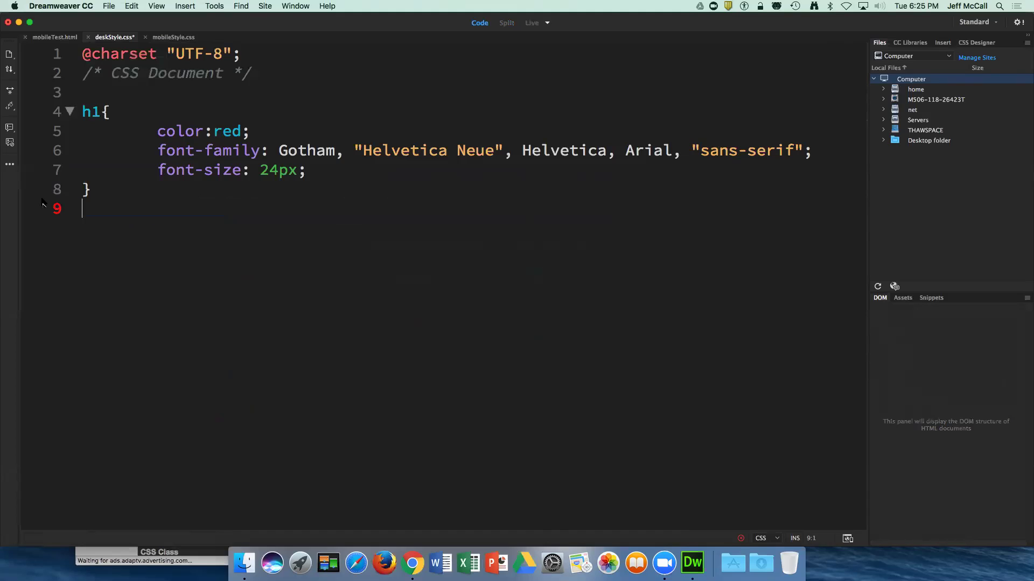
key(BackSpace)
key(super+s)
click(53, 38)
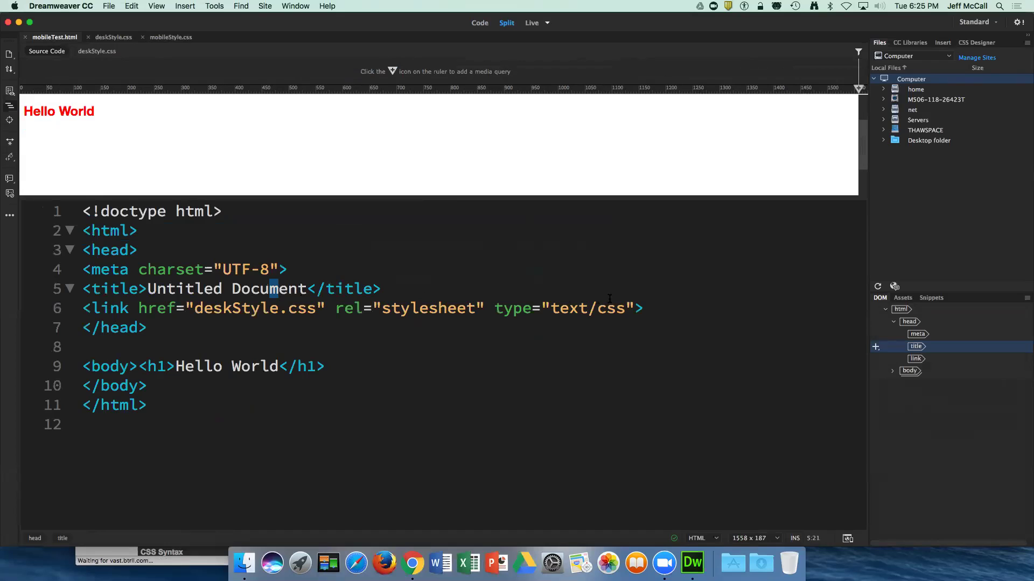
click(647, 308)
key(Return)
text(<sty)
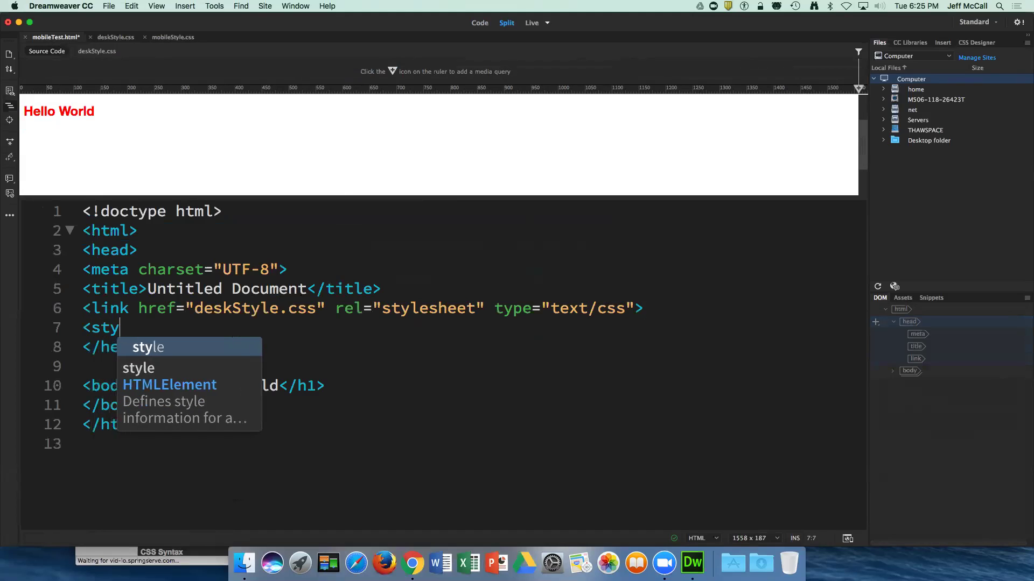
text(le>)
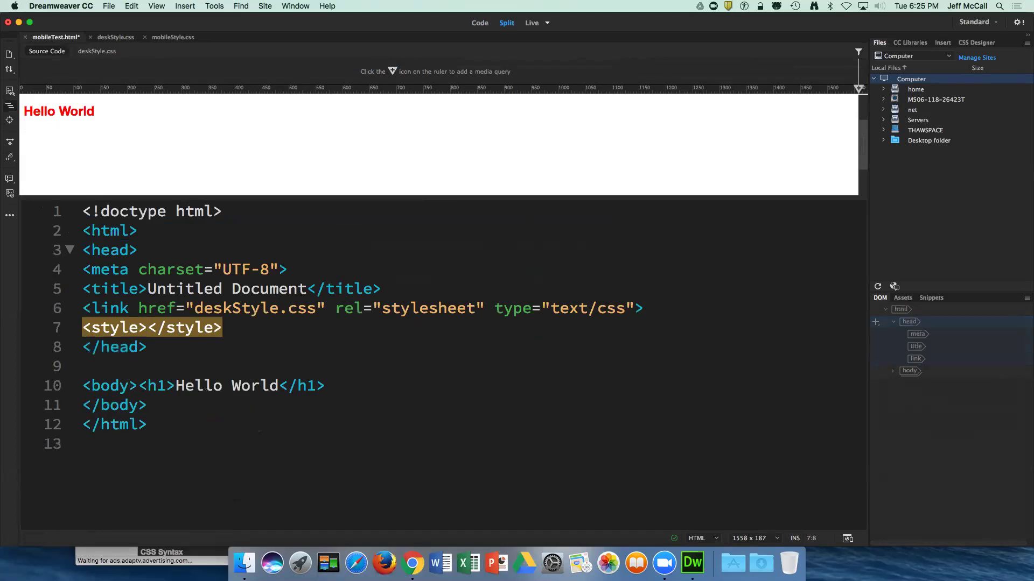
text(@import 'mobileStyle.css' screen;)
key(super+s)
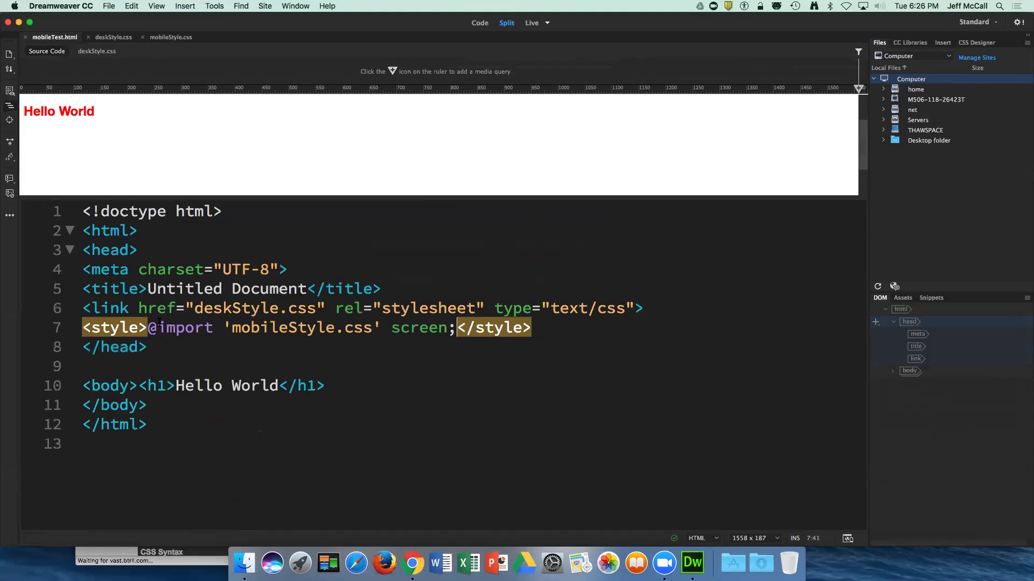
key(super+Tab)
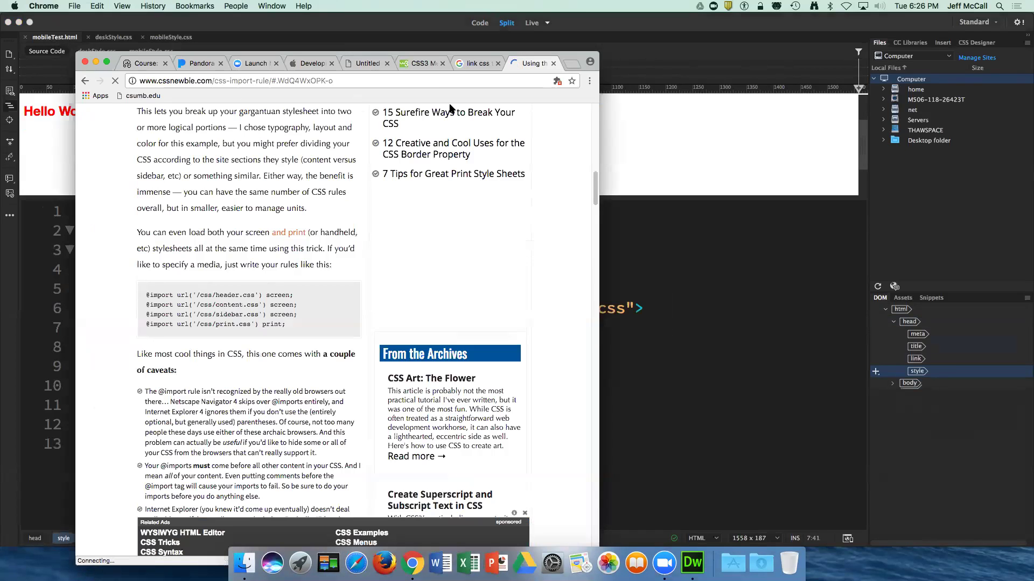
Reload mobileTest.html in Chrome and narrow the window to a phone-like width
click(360, 63)
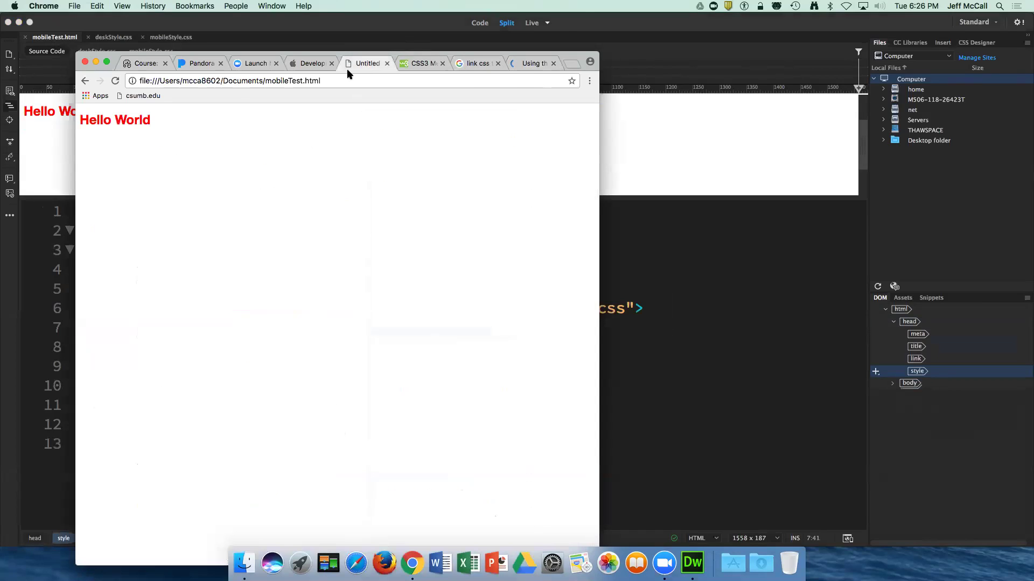
click(345, 81)
key(Return)
mouse_move(589, 202)
mouse_down()
mouse_move(272, 184)
mouse_move(560, 188)
mouse_up()
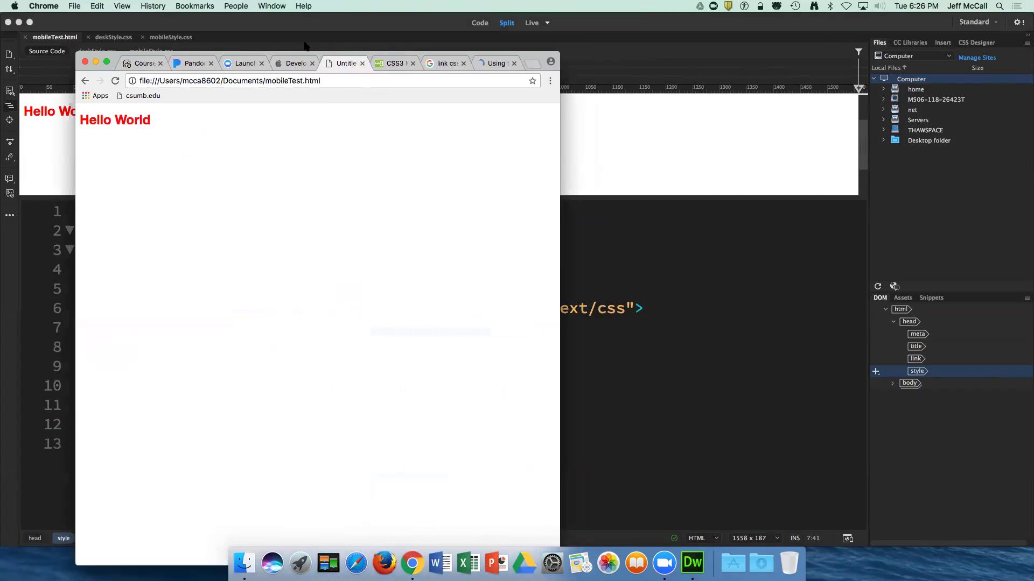
drag(323, 54, 470, 36)
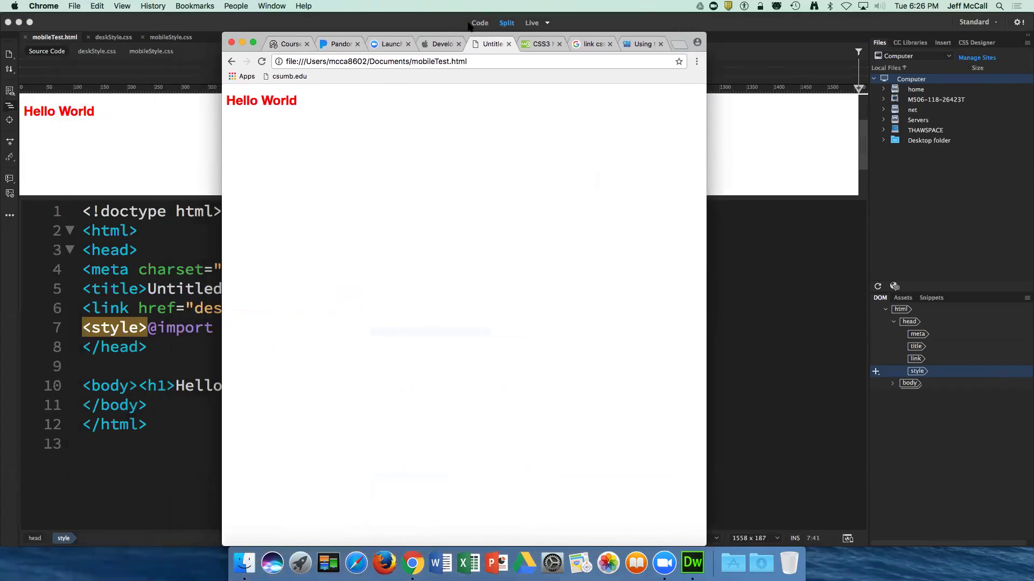
click(54, 41)
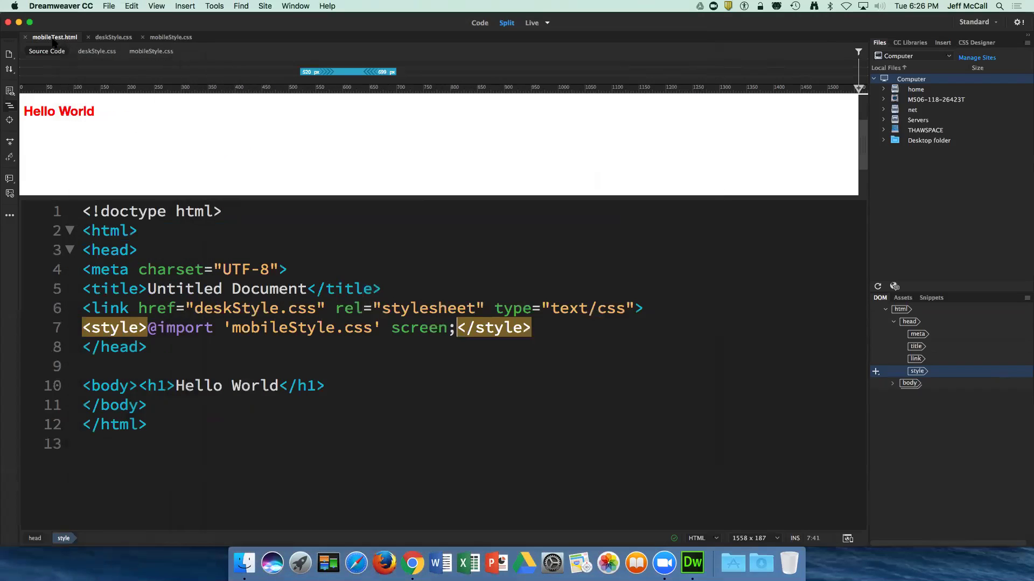
click(156, 308)
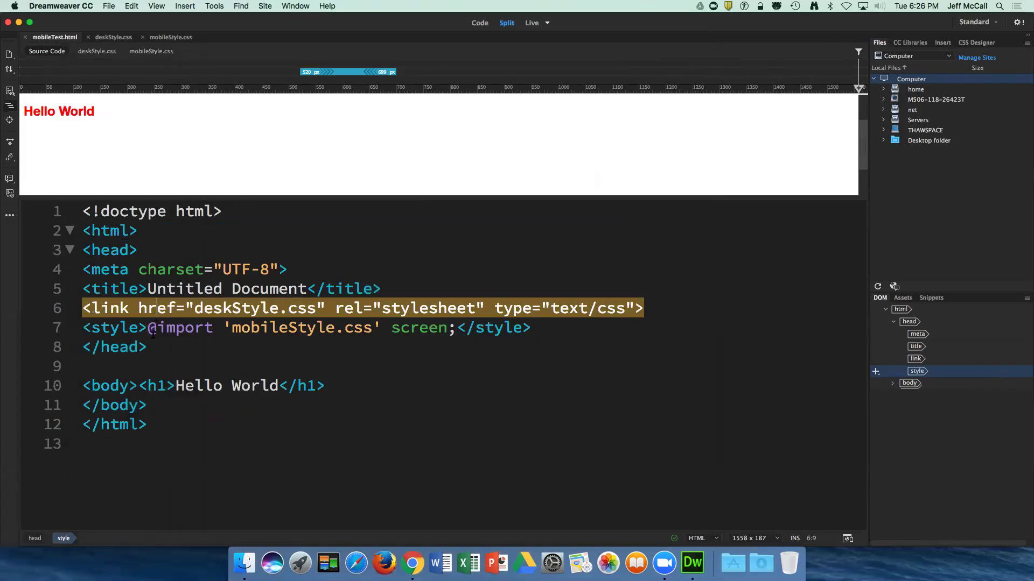
click(149, 328)
key(Return)
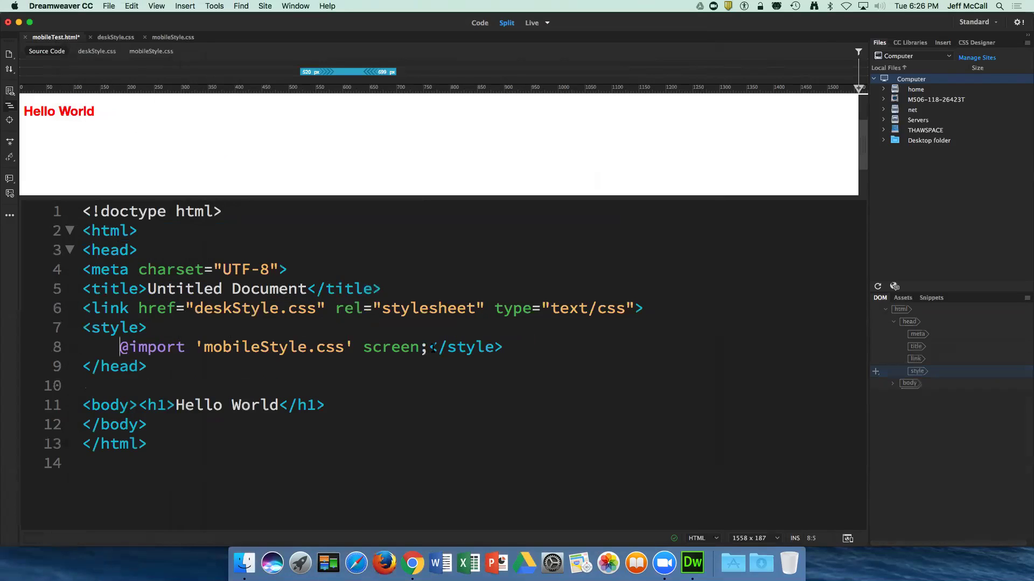
click(429, 347)
key(Return)
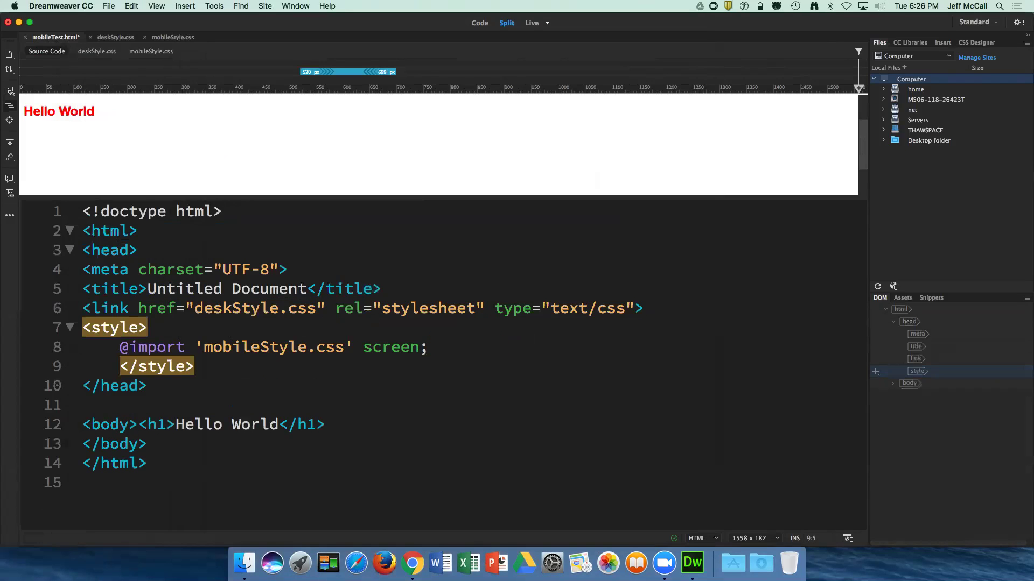
key(BackSpace)
key(Up)
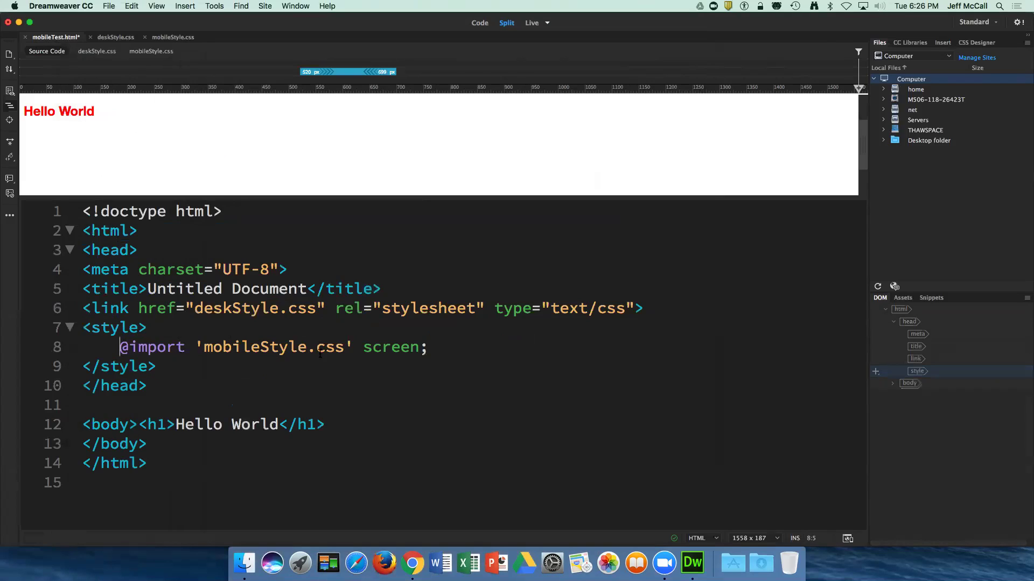
double_click(396, 346)
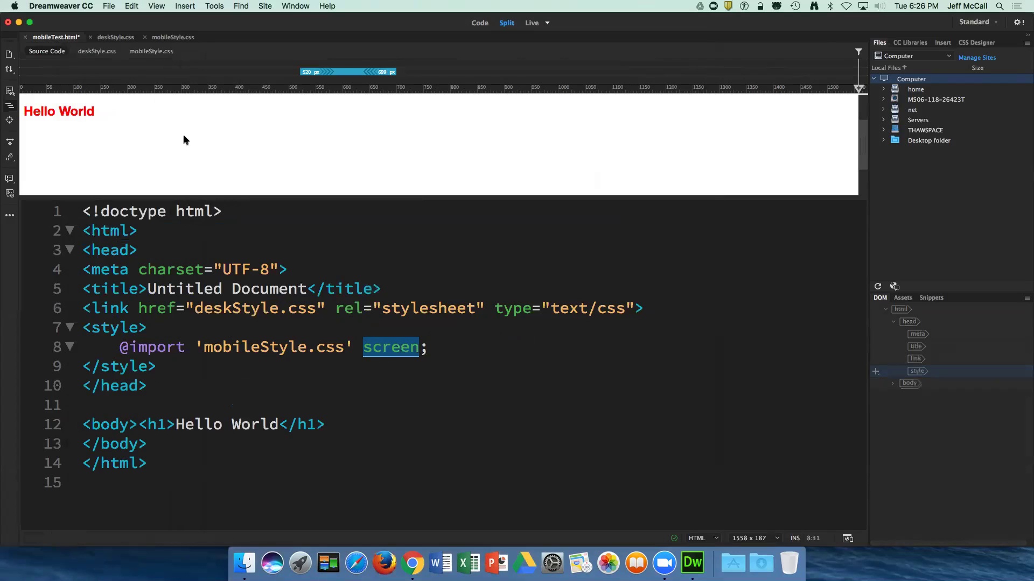
click(164, 38)
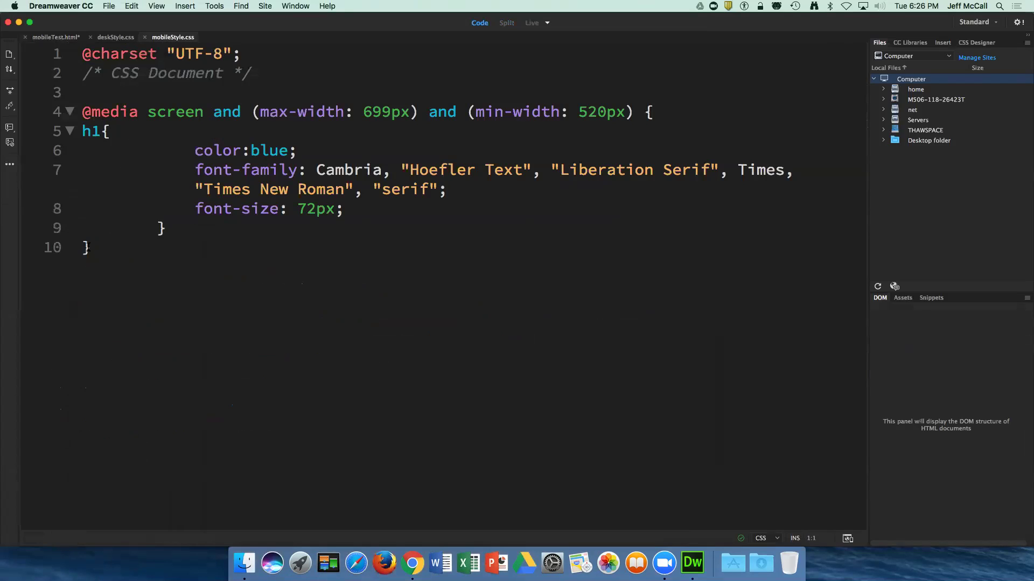
drag(82, 114, 119, 291)
key(super+c)
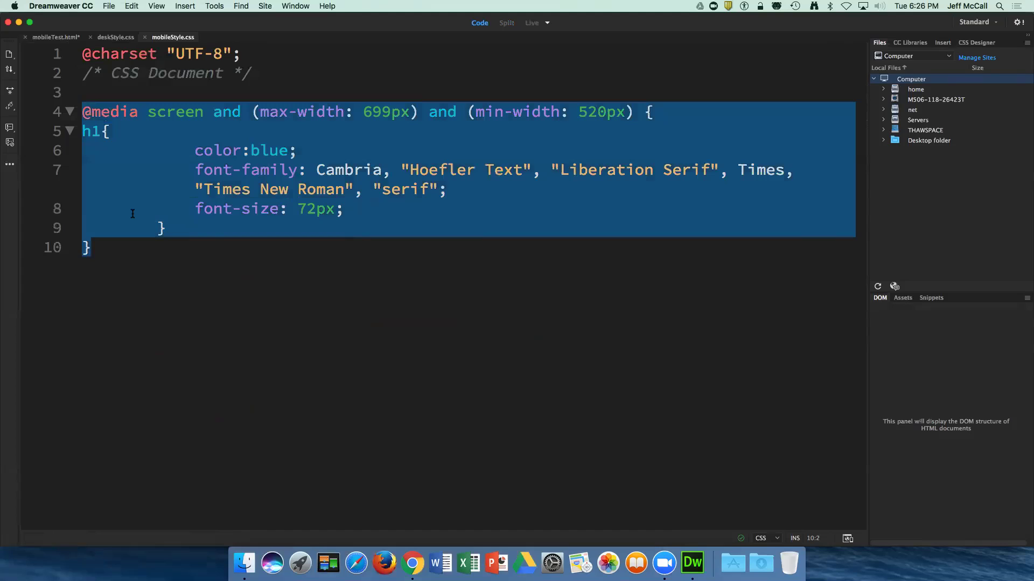
click(107, 253)
key(super+v)
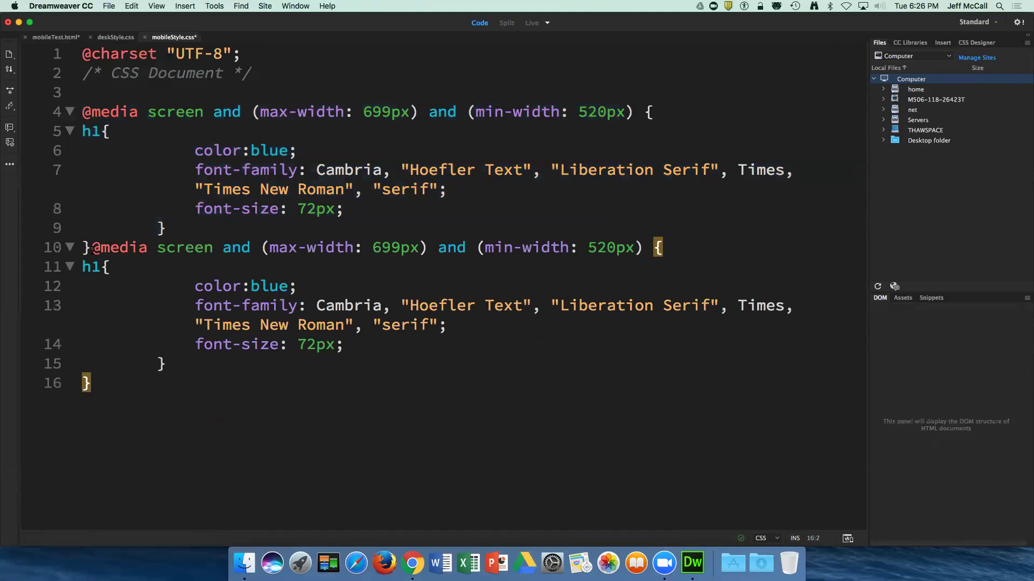
click(86, 247)
key(Return)
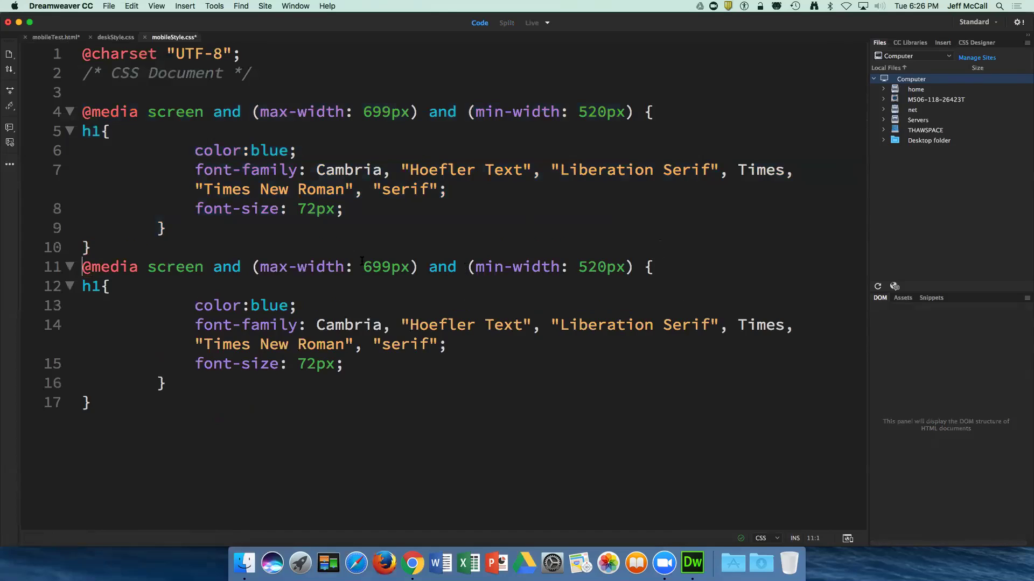
Change the copy to max-width 519, min-width 320px, green text and 172px font size
drag(364, 267, 390, 267)
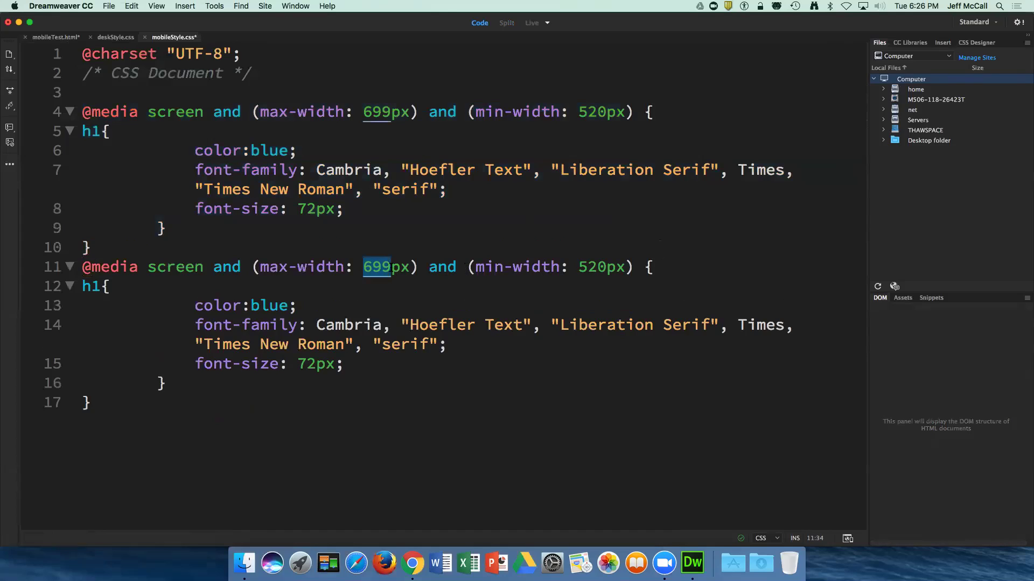
text(320)
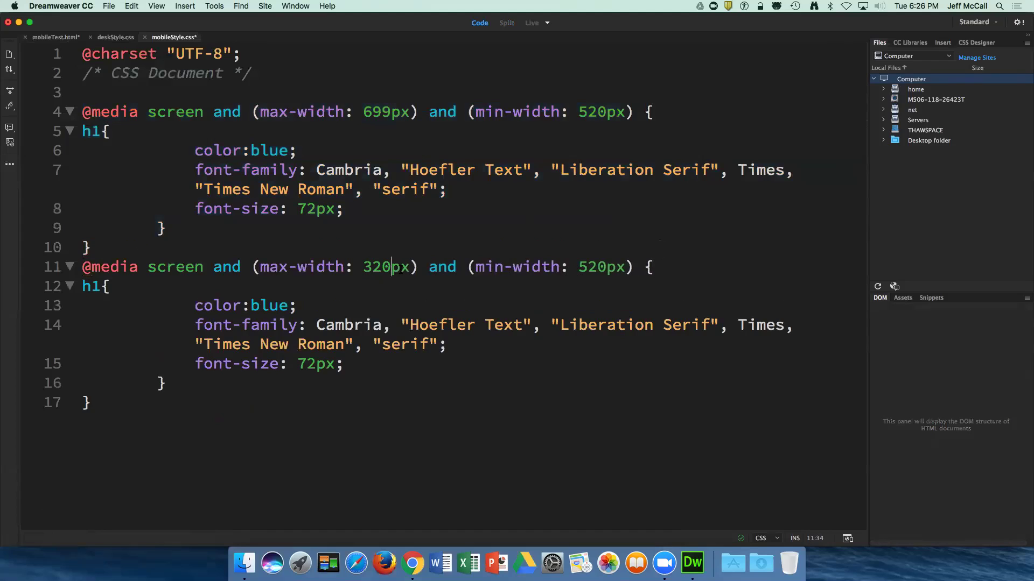
double_click(380, 267)
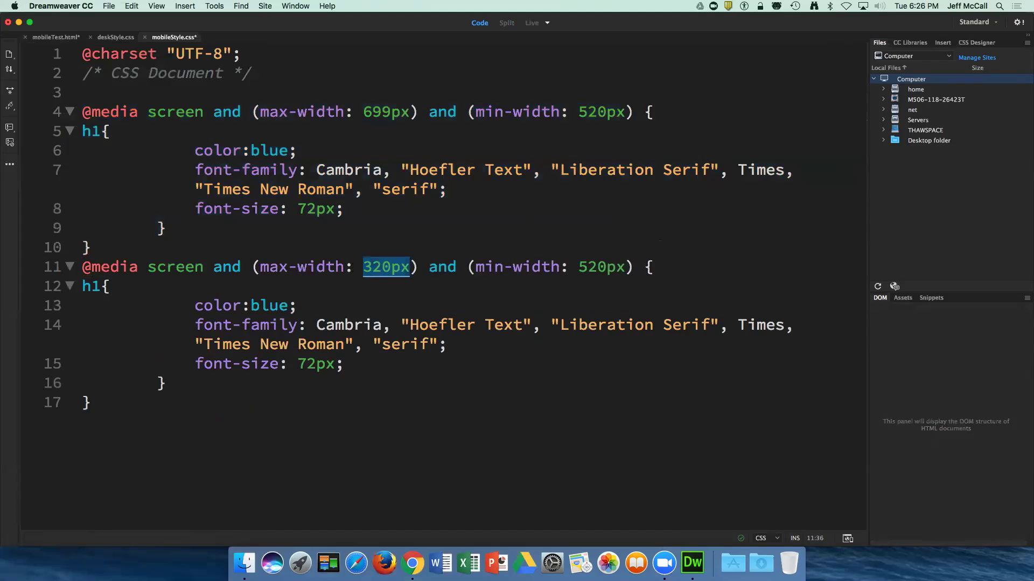
text(519)
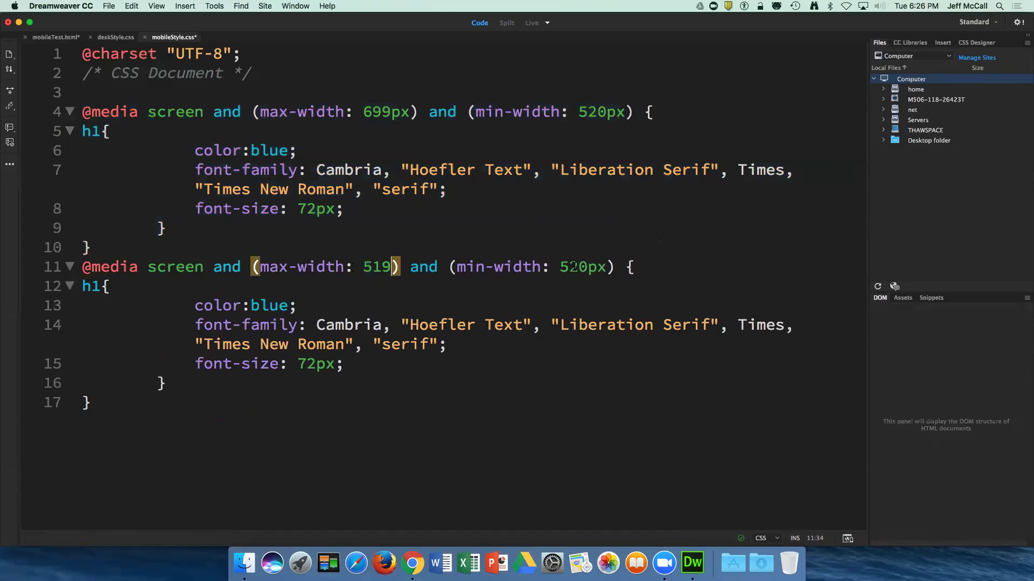
double_click(572, 266)
click(581, 266)
drag(588, 267, 561, 267)
text(320)
double_click(270, 305)
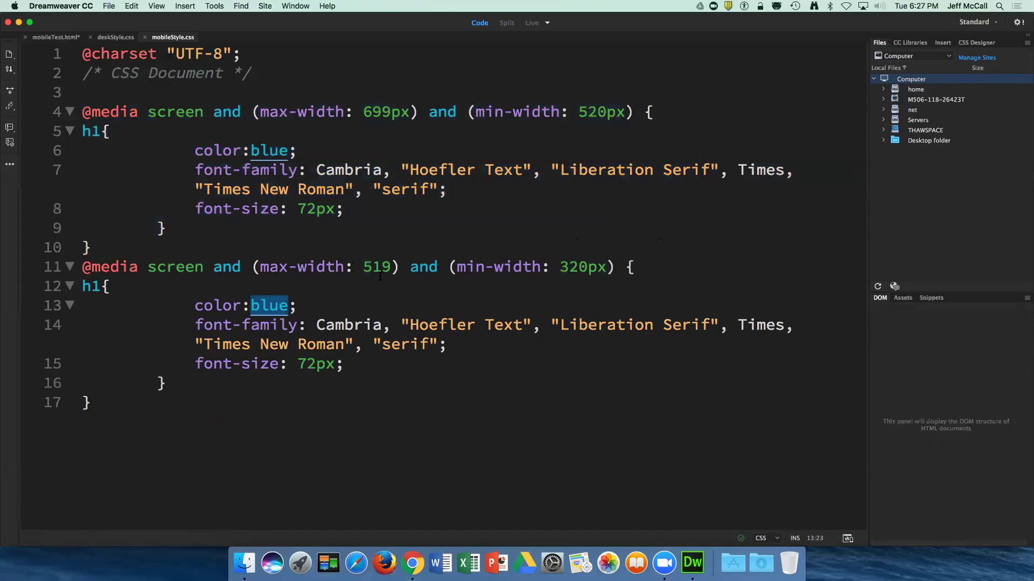
text(green)
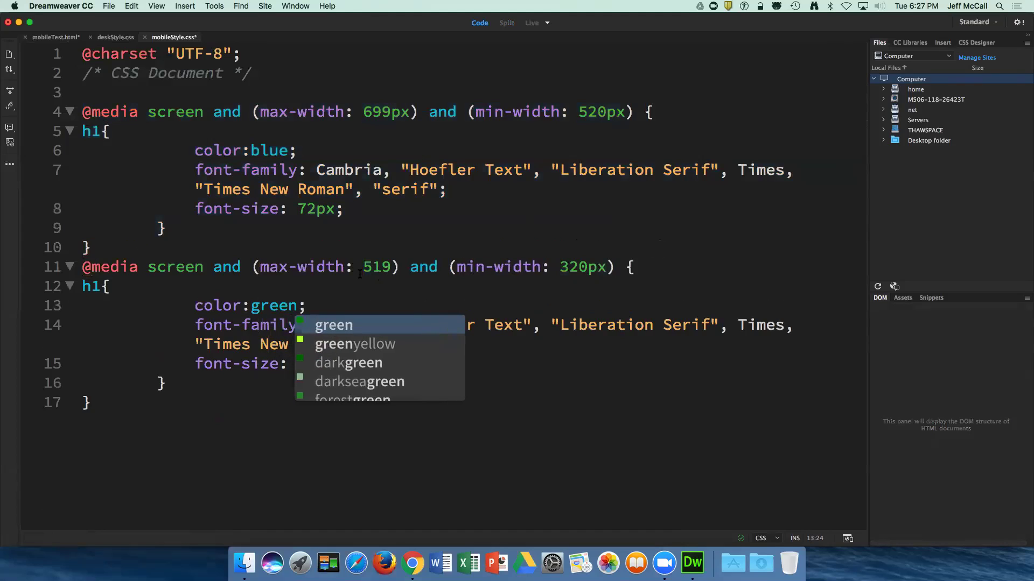
click(362, 271)
click(297, 365)
text(172px;)
Narrow the Chrome test page window to a phone-like width and reload it
key(super+Tab)
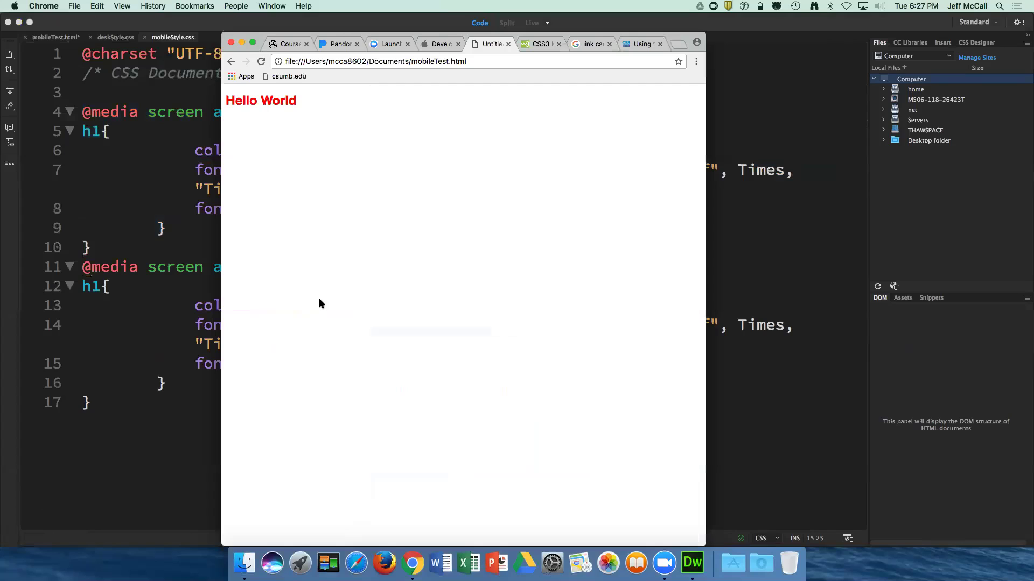
key(super+r)
drag(703, 298, 436, 288)
click(261, 63)
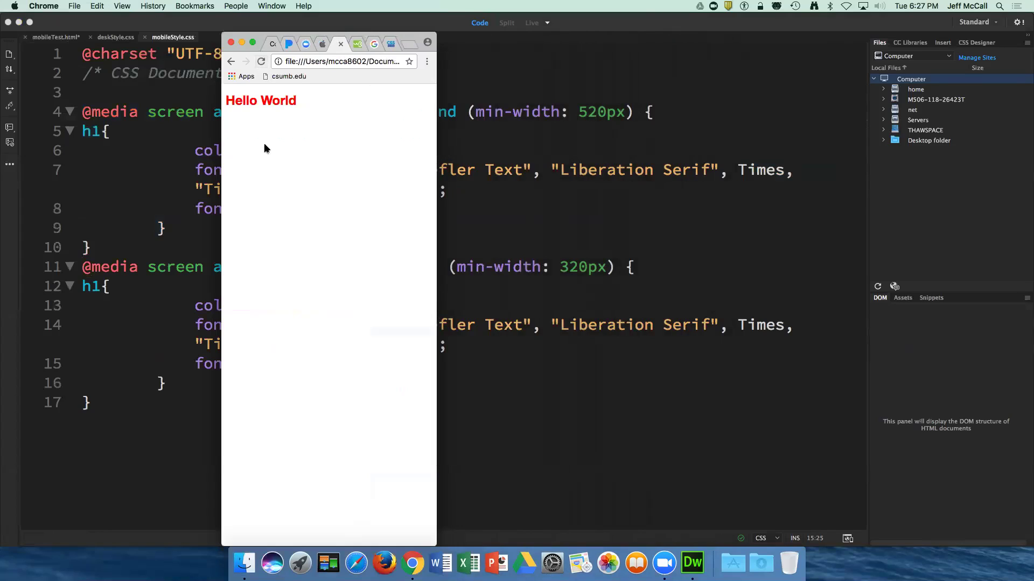
View the page's HTML source and its linked deskStyle.css, then close the source tab
key(super+alt+u)
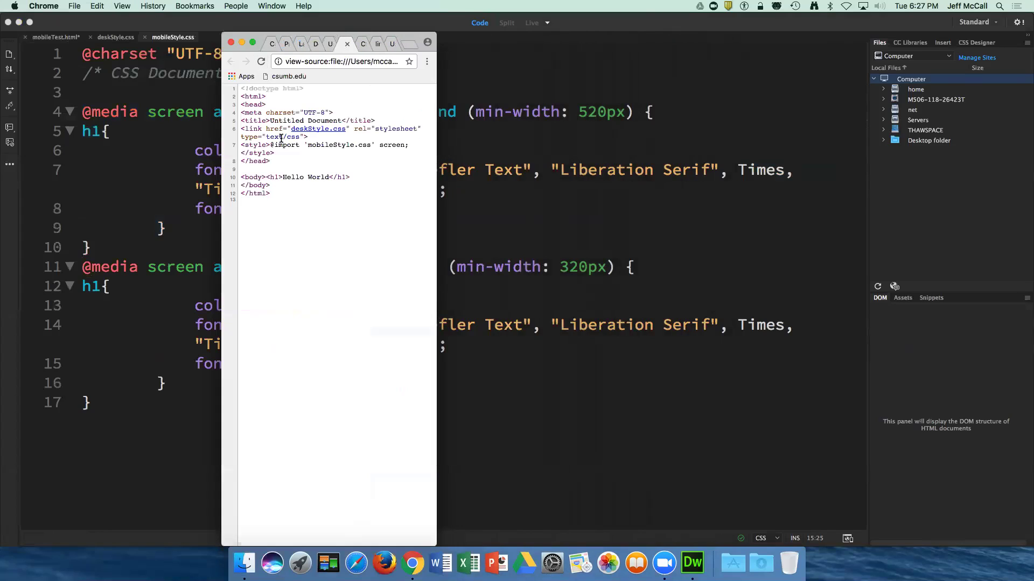
click(310, 129)
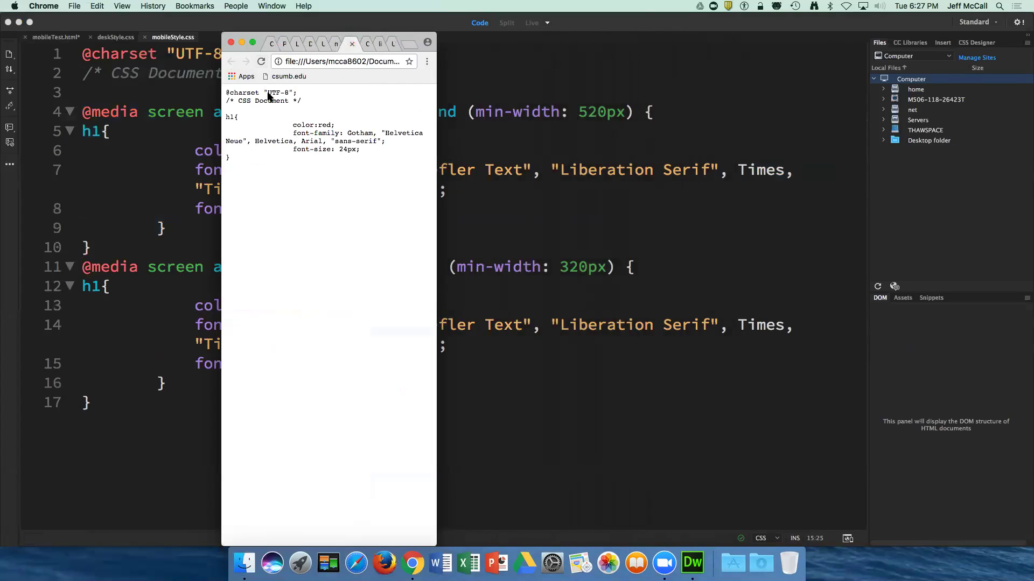
key(super+shift+t)
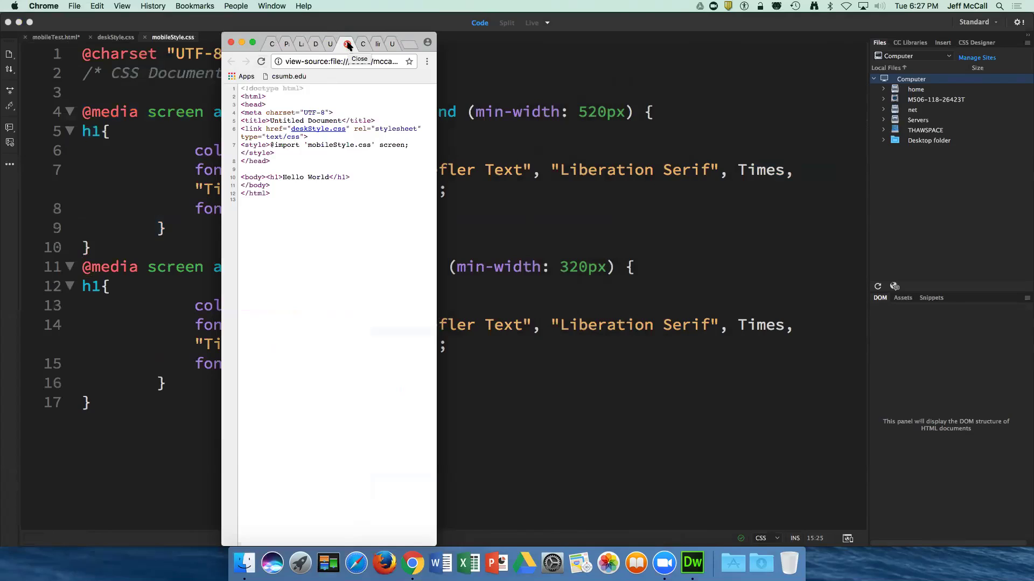
click(348, 44)
In mobileStyle.css, make the second media query's max-width read 519px
click(113, 39)
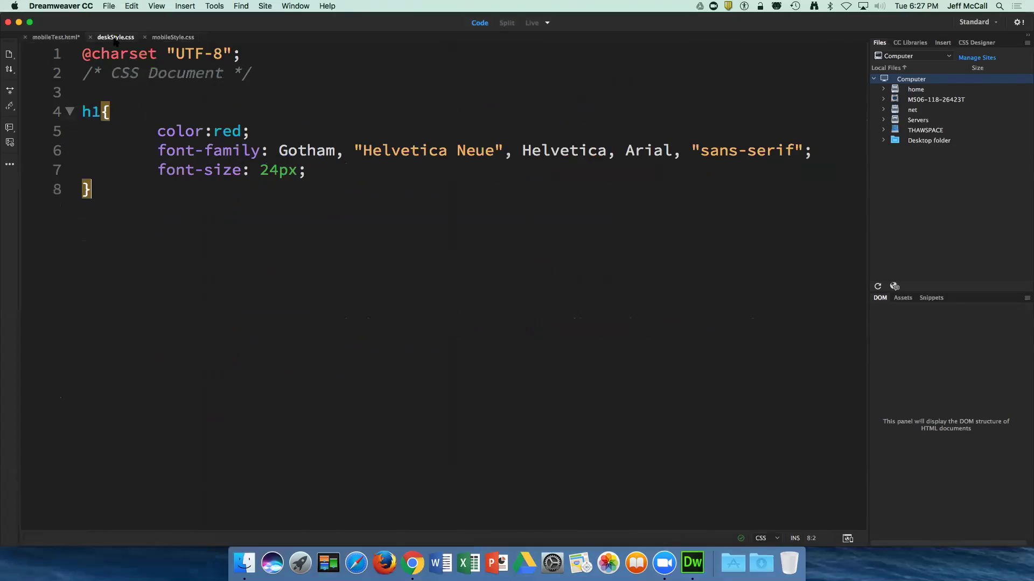
click(170, 37)
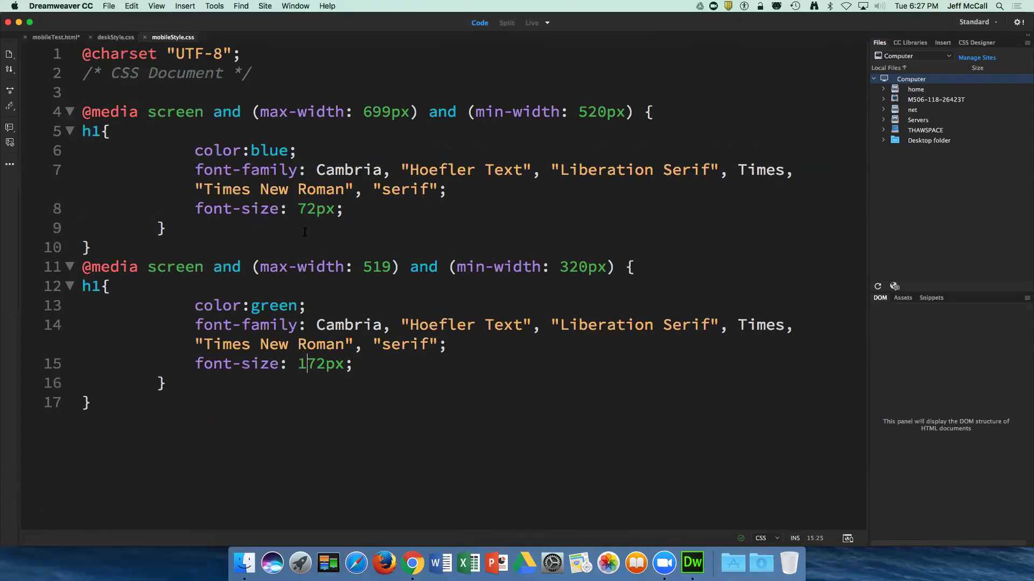
click(391, 267)
text(px)
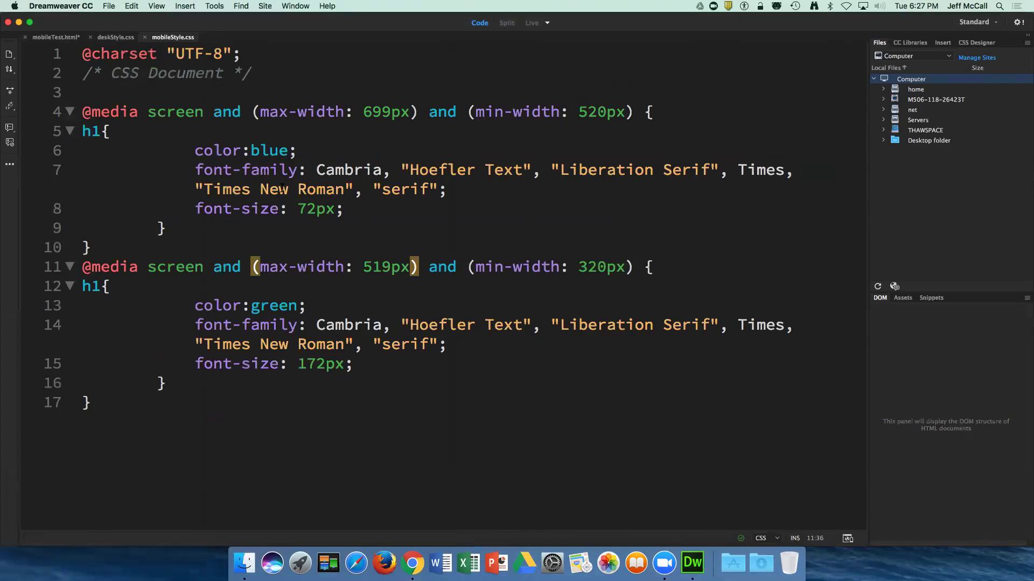
key(super+Tab)
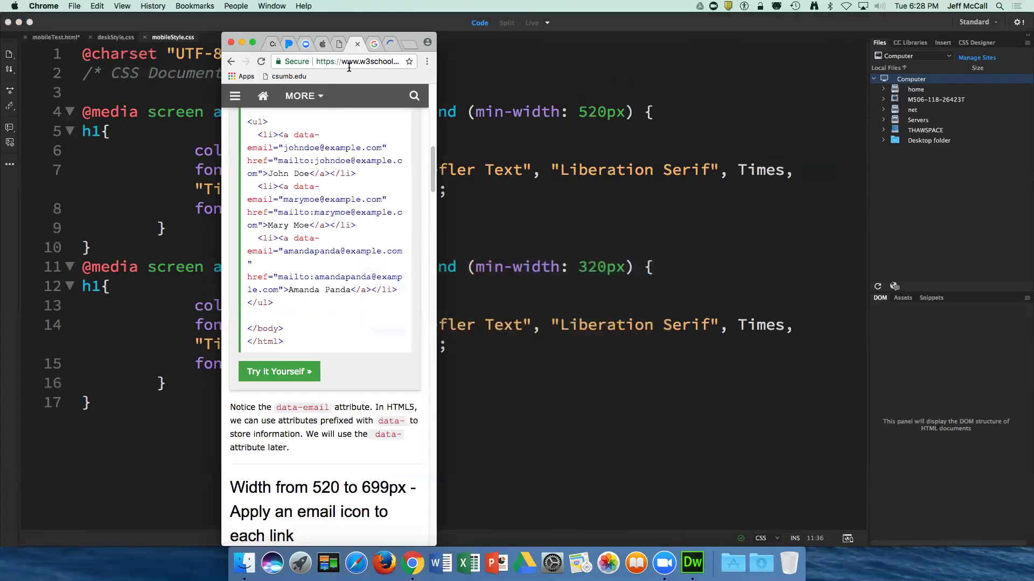
drag(437, 212, 773, 213)
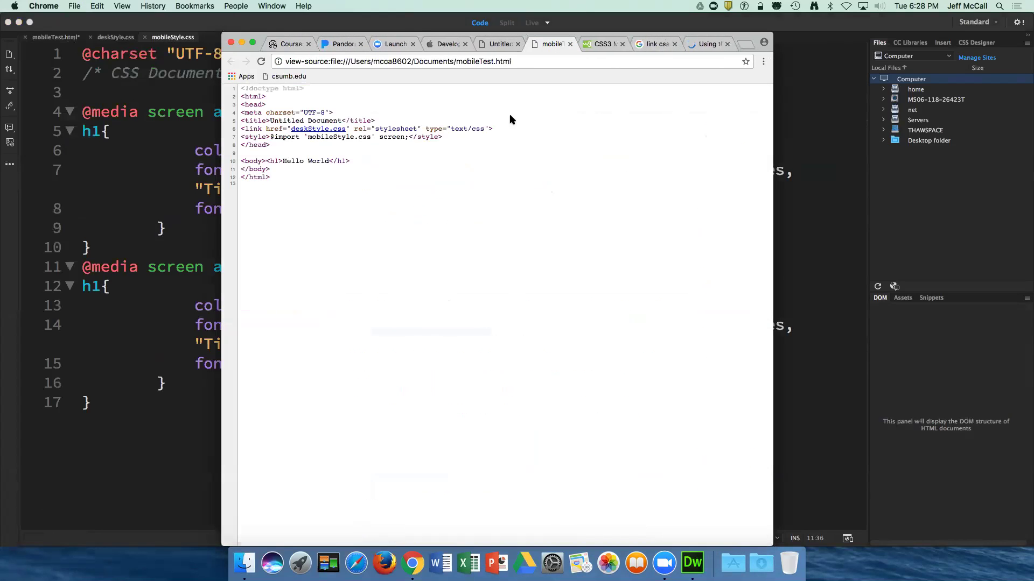
Remove 'view-source:' to render mobileTest.html, then narrow the window to show large blue Hello World
click(323, 62)
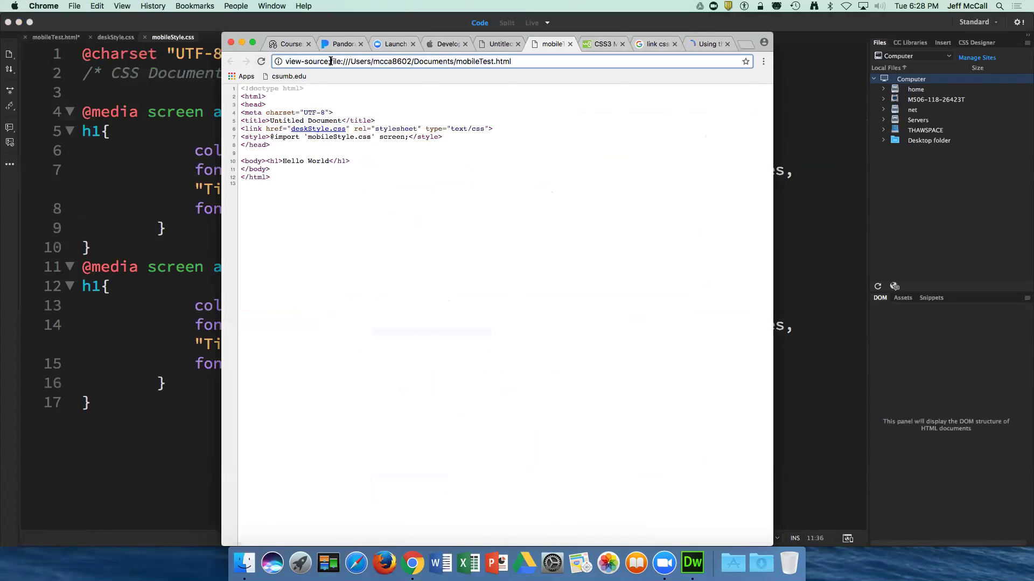
drag(346, 61, 281, 61)
key(BackSpace)
key(Return)
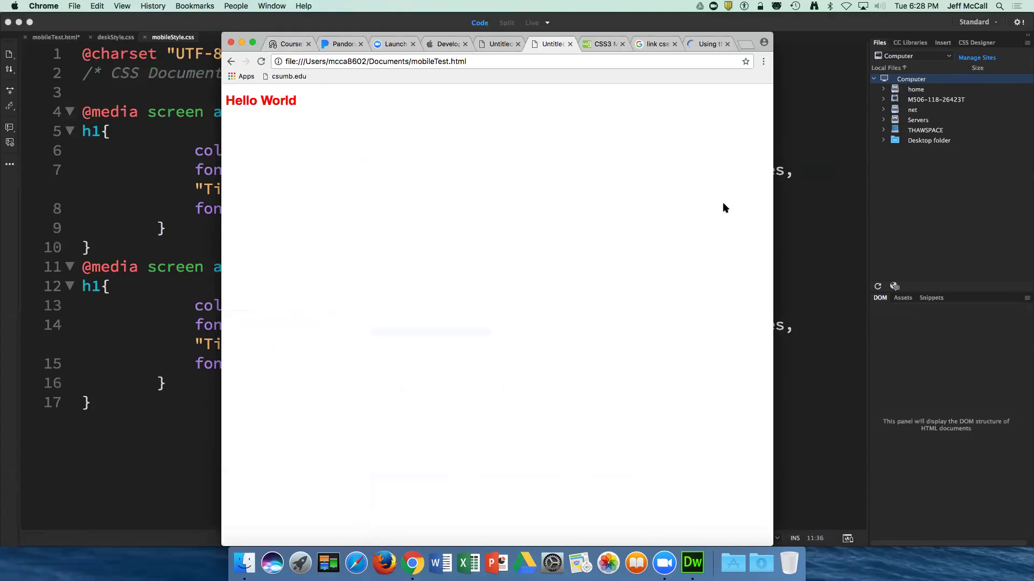
mouse_move(773, 213)
mouse_down()
mouse_move(480, 201)
mouse_move(679, 203)
mouse_up()
Review the second media query's screen type and its 519px and 320px width limits
click(166, 318)
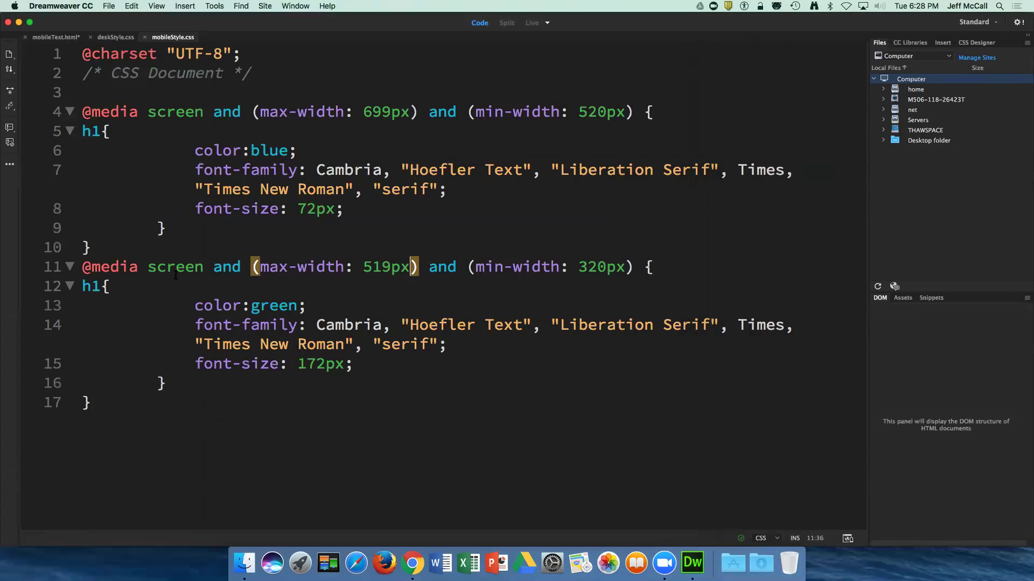
double_click(172, 267)
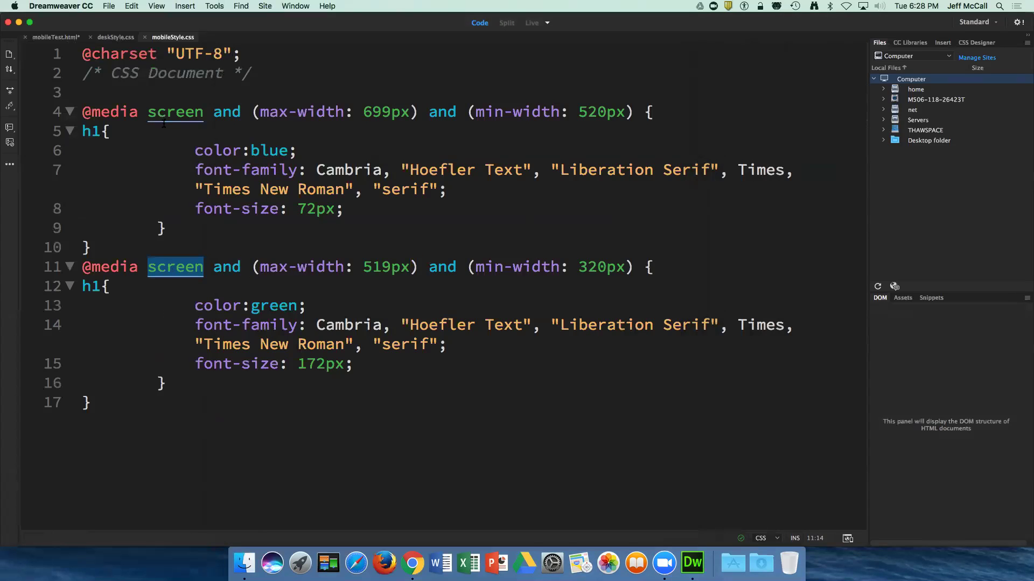
drag(353, 267, 426, 267)
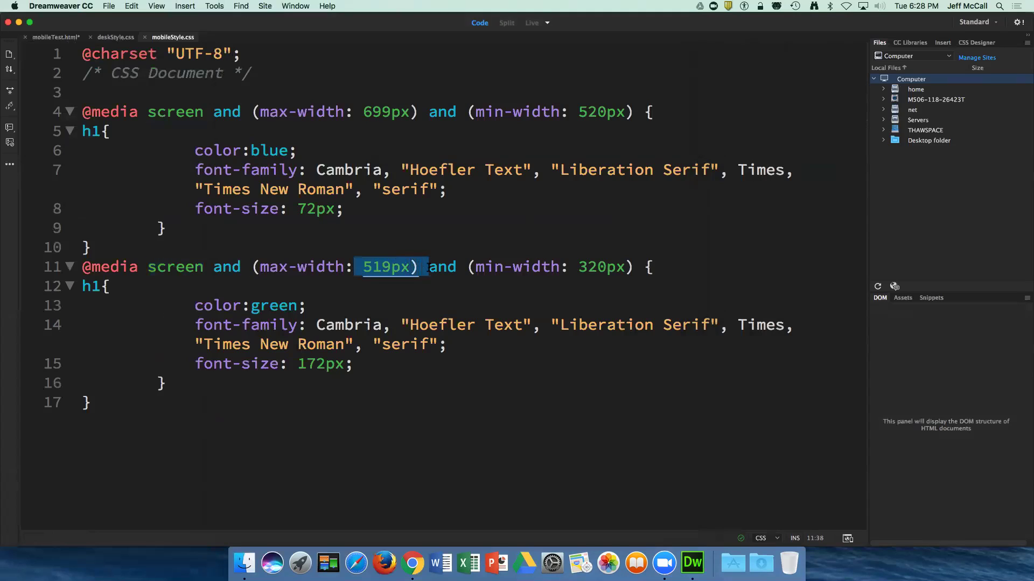
drag(634, 266, 564, 268)
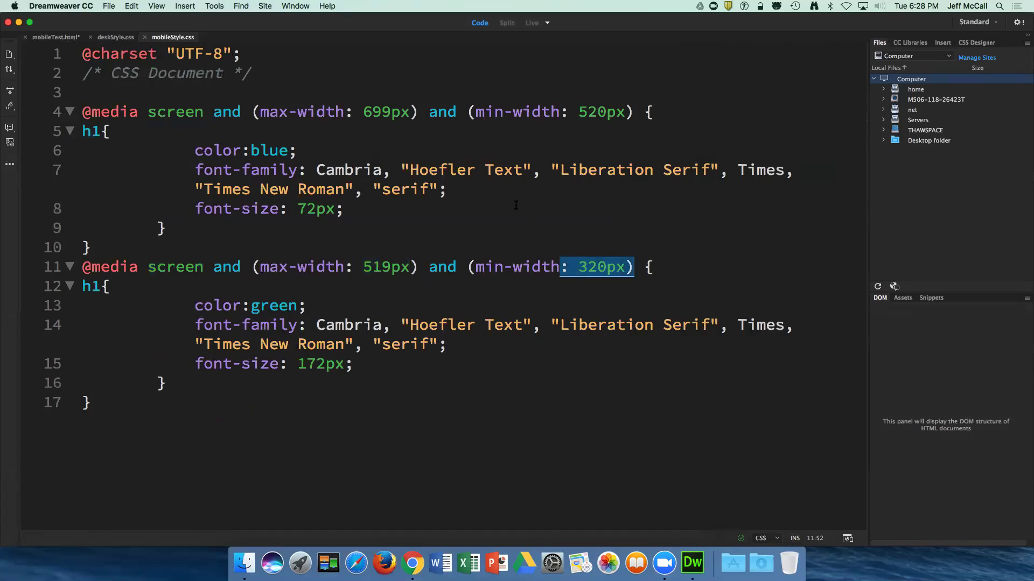
click(403, 248)
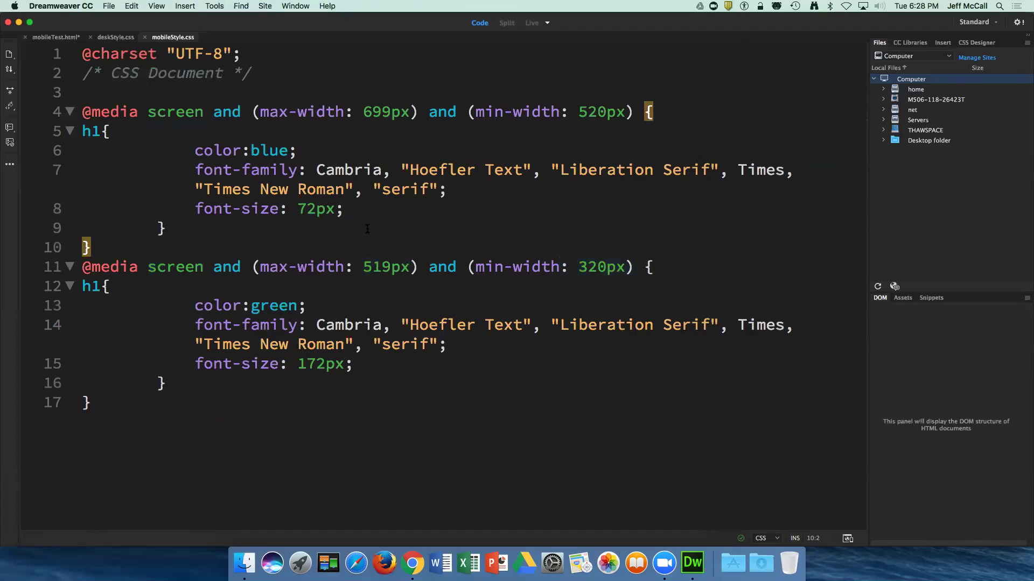
key(super+Tab)
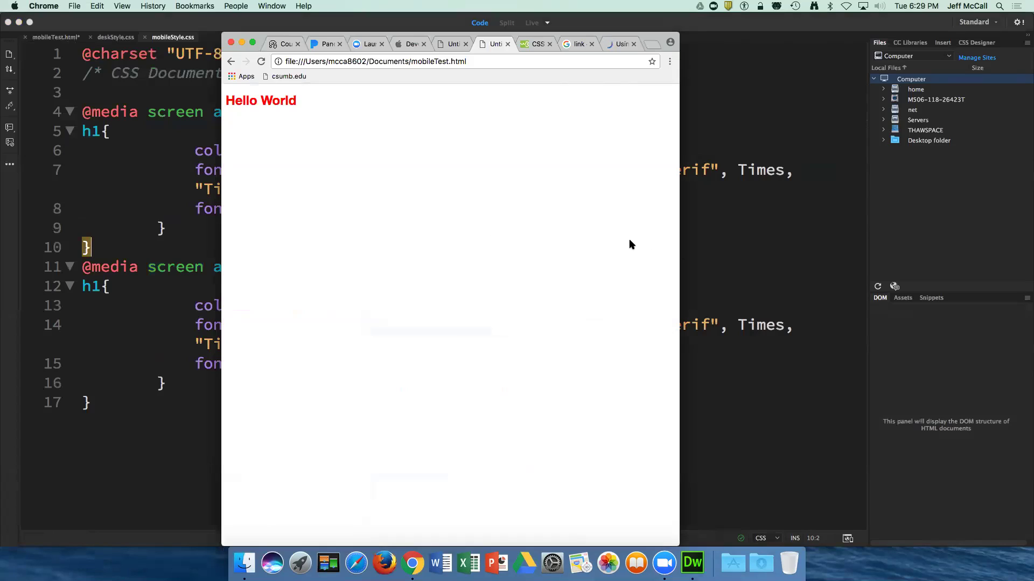
Cycle through the open applications with Cmd+Tab and return to Chrome
key(super+Tab)
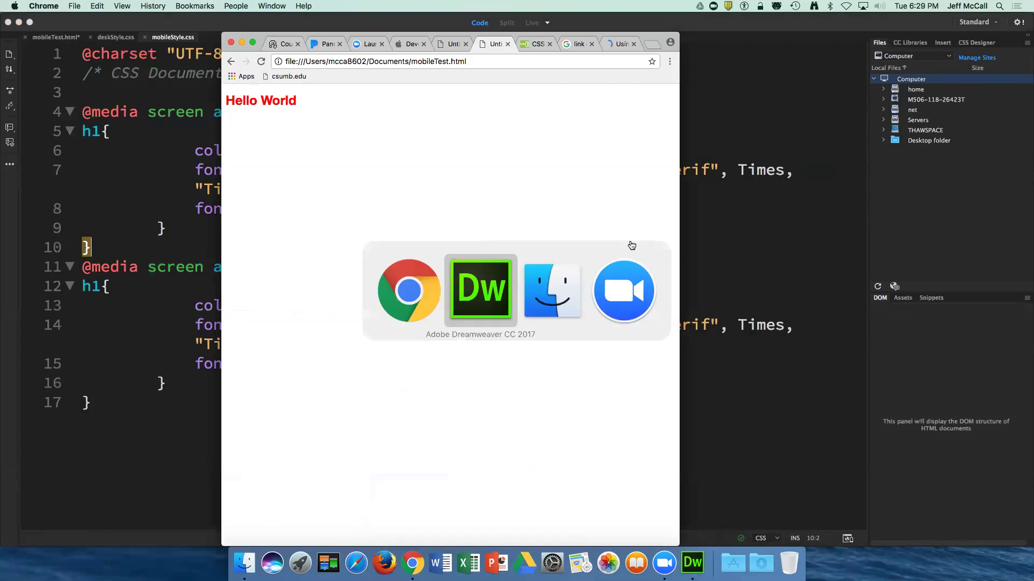
key(super+Tab)
key(super+Tab)
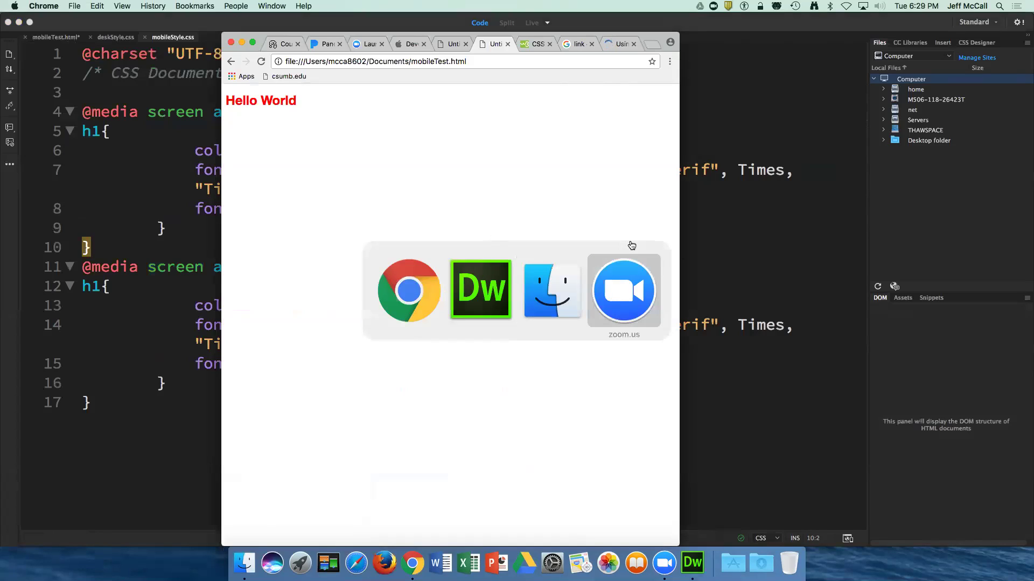
key(super+Tab)
key(super+Tab)
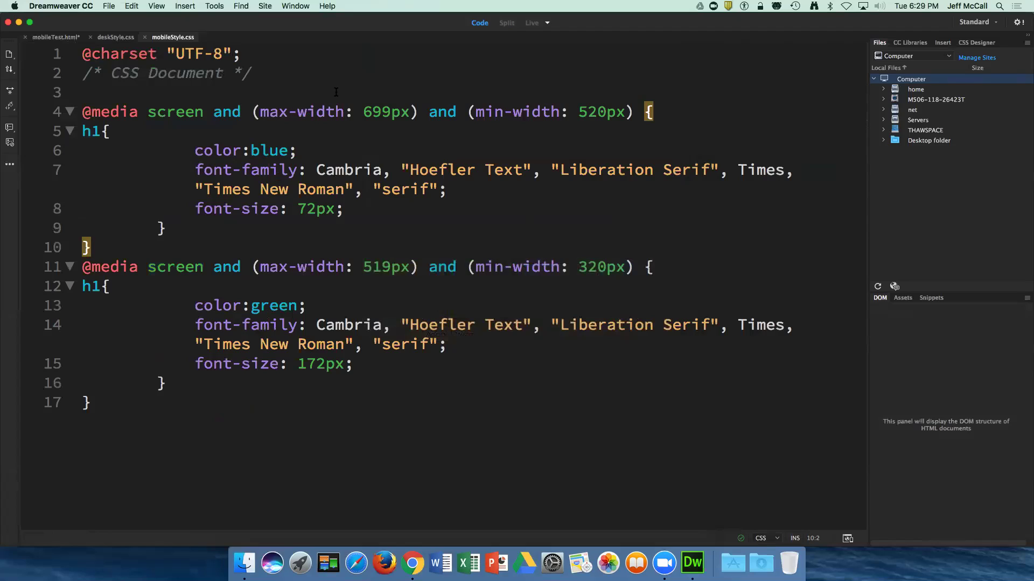
key(super+Tab)
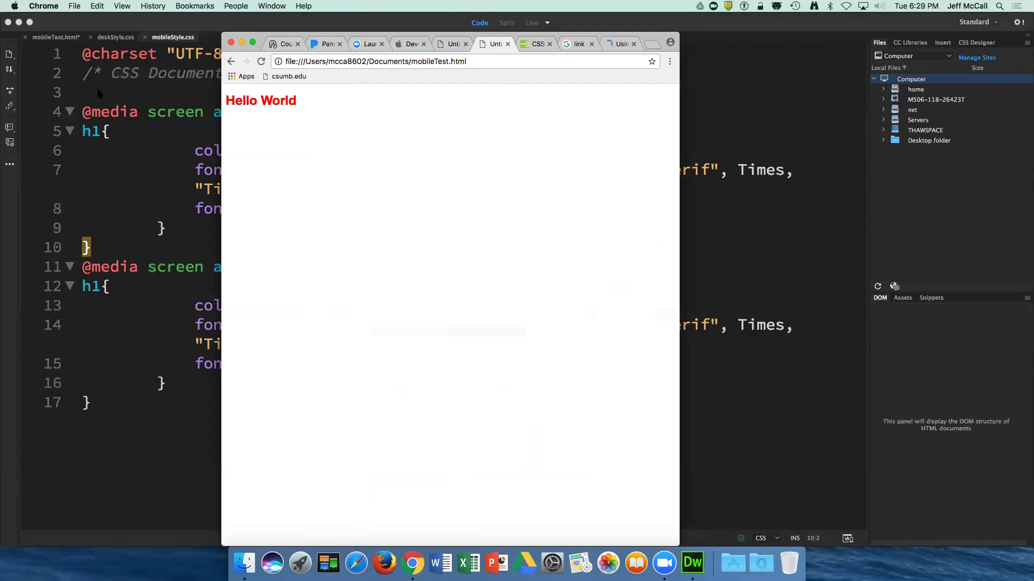
Search 'viewport html', open the W3Schools viewport tutorial, and widen and reposition the window
key(super+t)
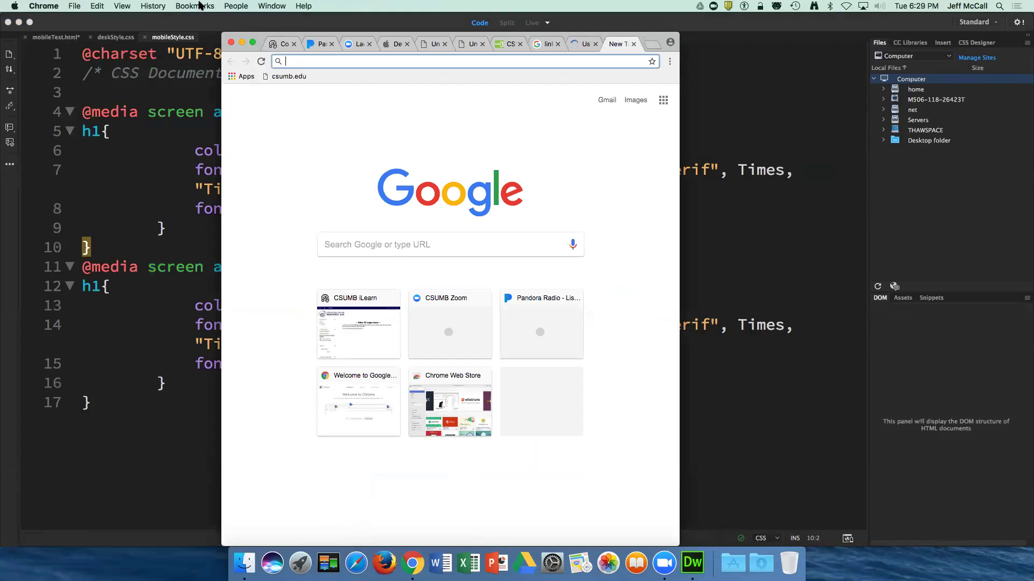
text(viewport html)
key(Return)
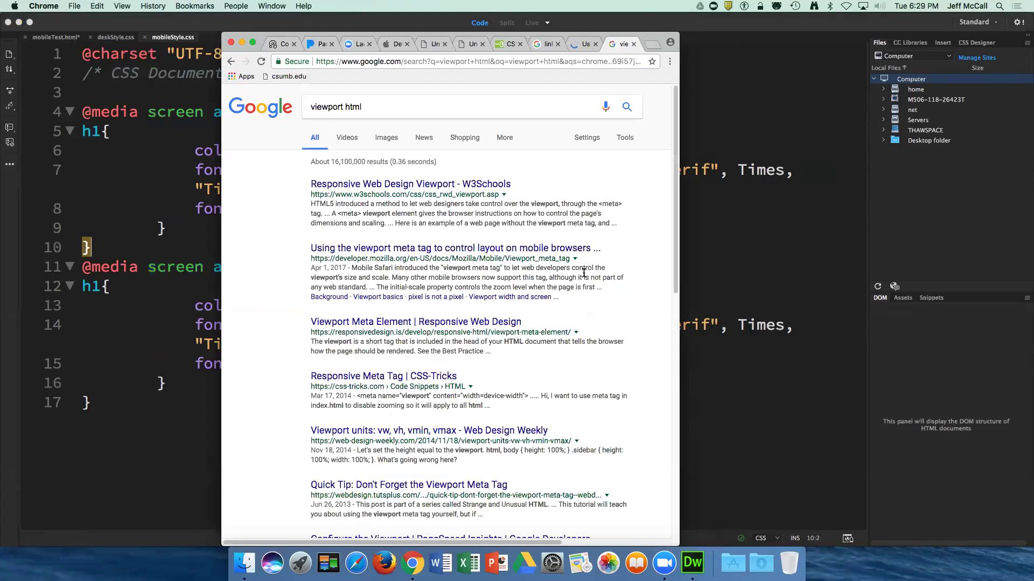
click(439, 186)
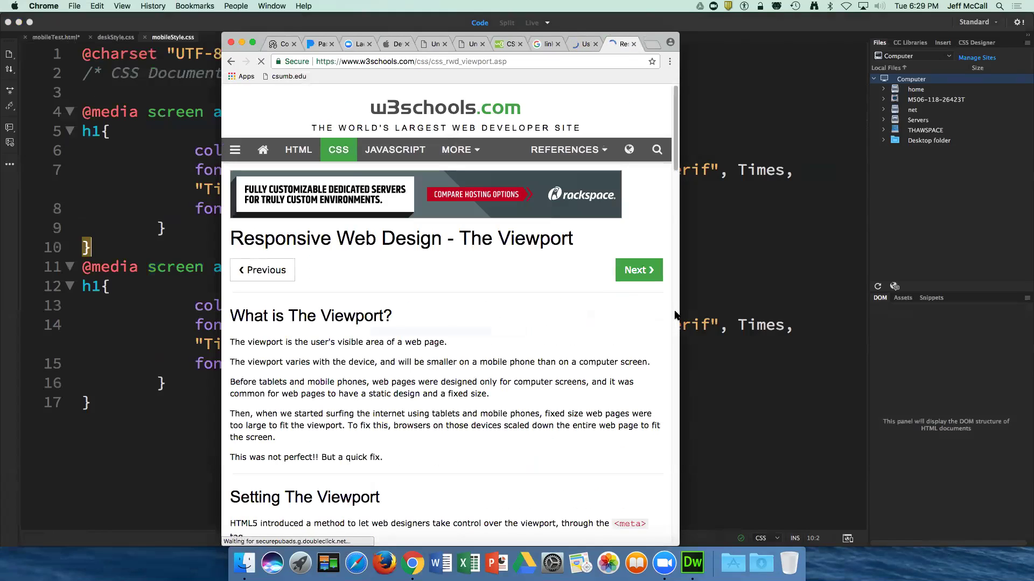
drag(679, 315, 862, 328)
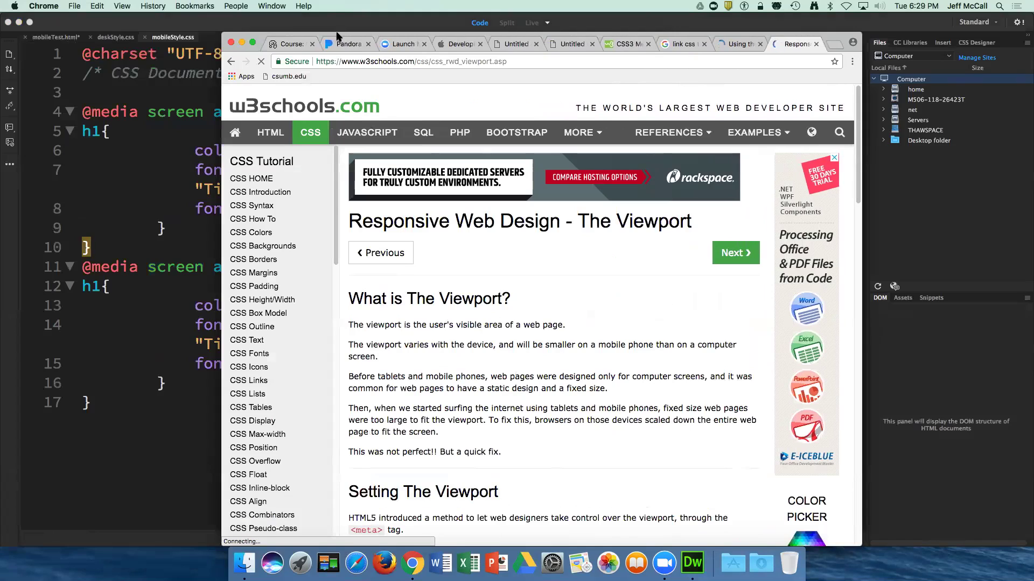
drag(337, 41, 259, 37)
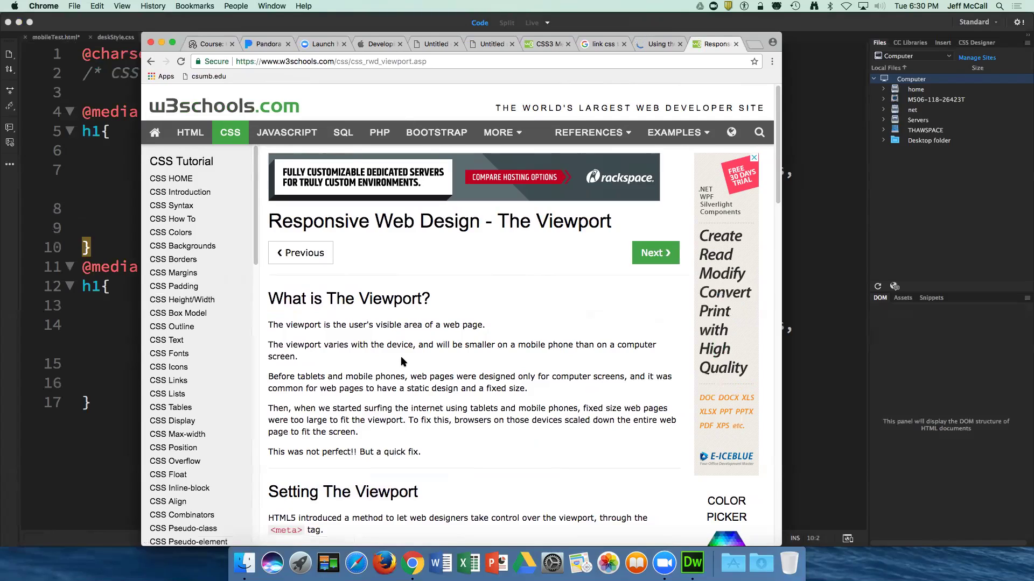
Open the Displays pane in System Preferences from the Apple menu
click(16, 7)
click(29, 36)
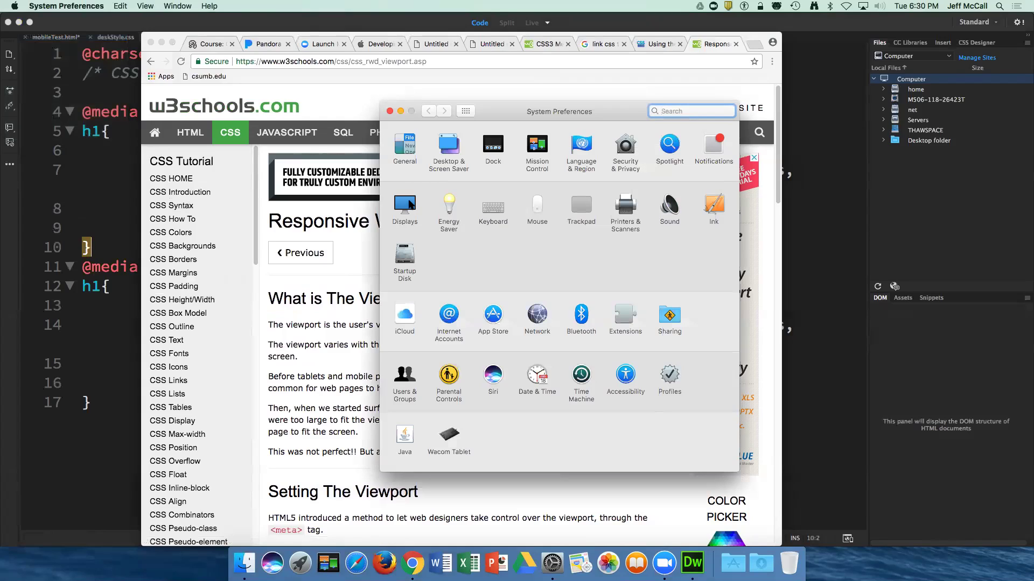
click(410, 205)
Optimize the display for the iMac at Best for Built-in Display, then quit System Preferences
click(598, 169)
click(596, 156)
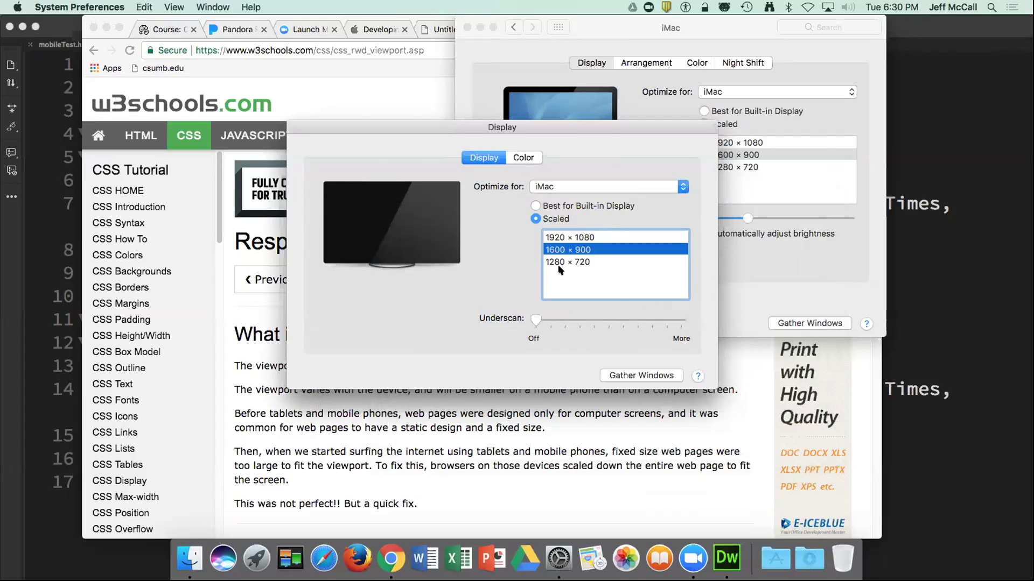
click(535, 207)
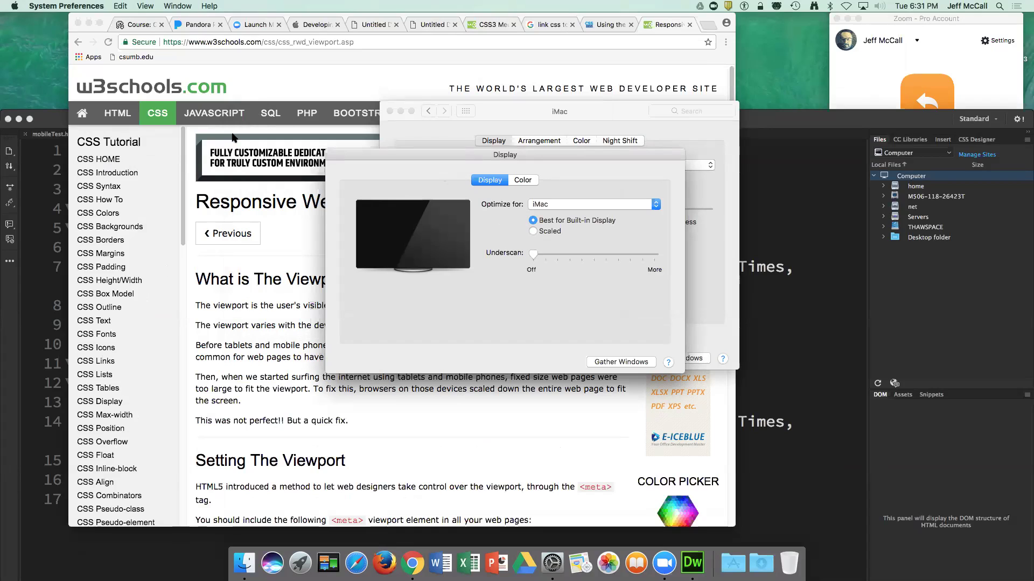
key(super+q)
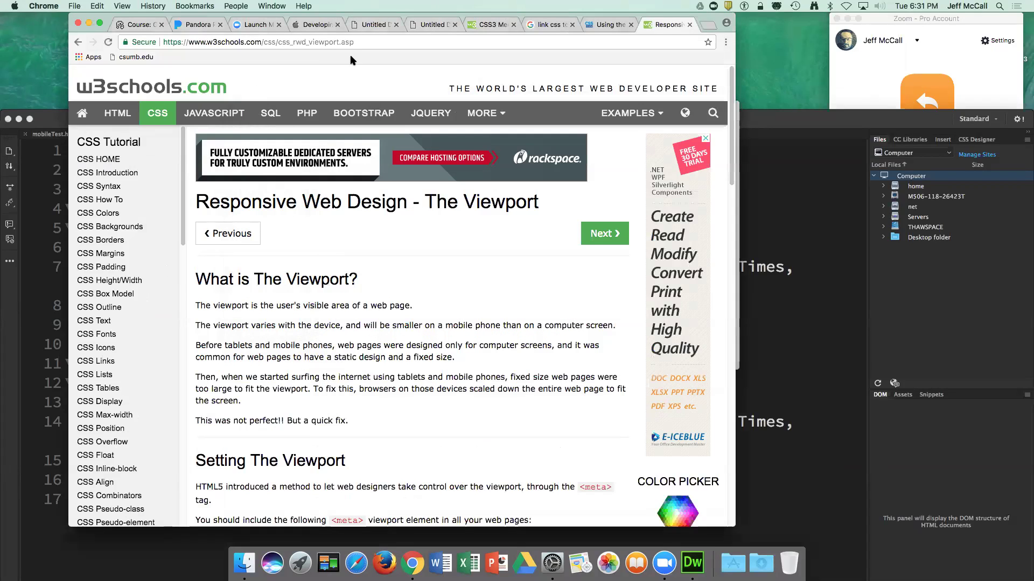
Search a new tab for 'iphone 6s screen resolution', which gives 1334 x 750 at 326 ppi
key(super+t)
text(iphone 6)
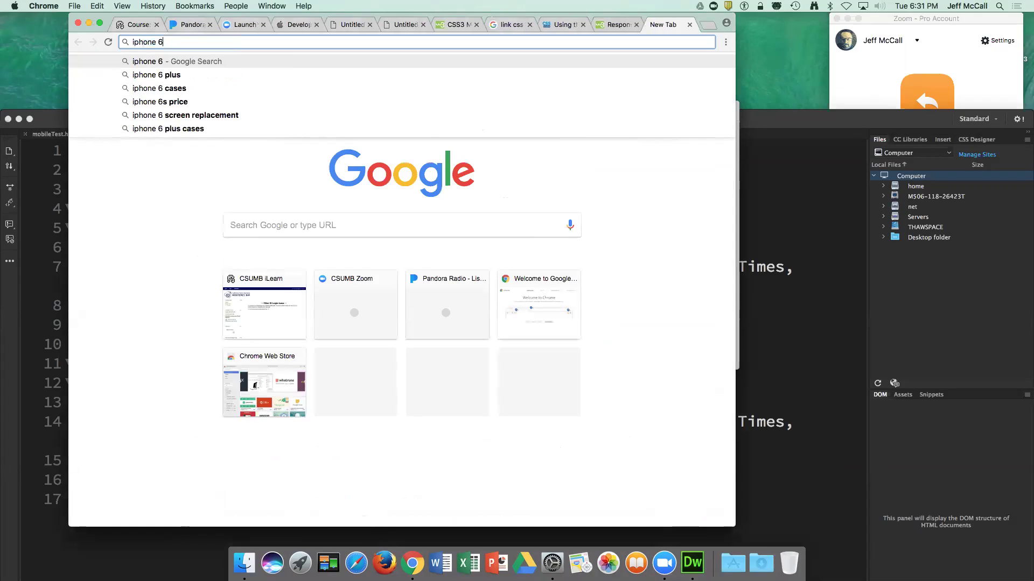
text(s screen resolution)
key(Return)
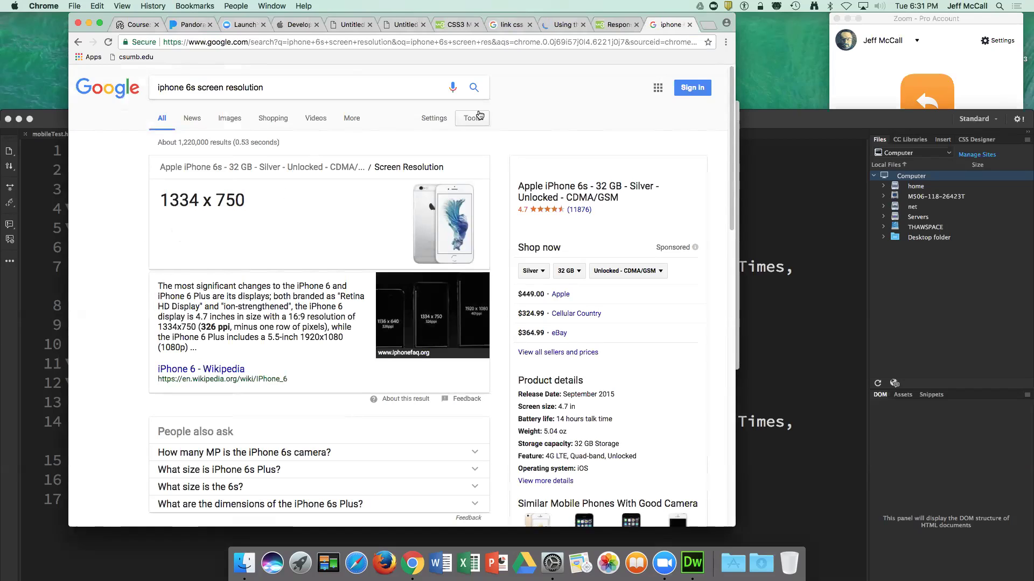
Read the W3Schools viewport tutorial, highlighting its meta tag example and settling page zoom at 90%
click(613, 26)
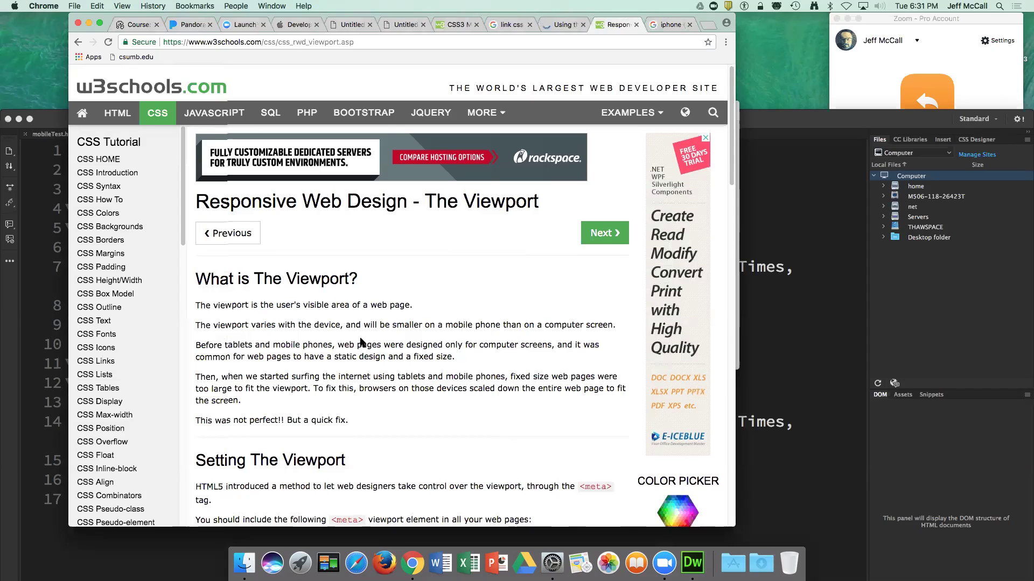
scroll(362, 343, down, 1)
scroll(361, 343, down, 1)
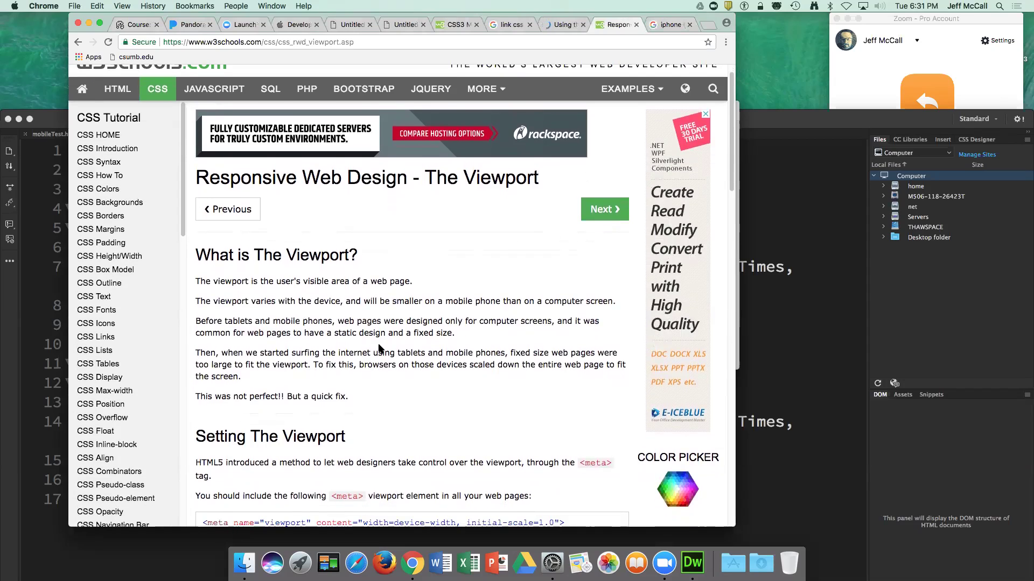
scroll(400, 343, down, 5)
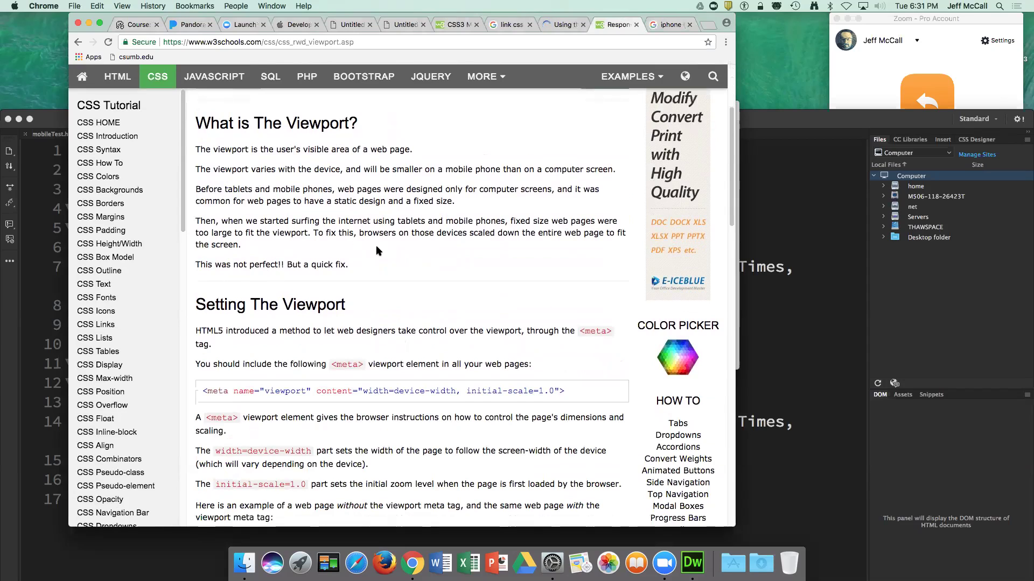
scroll(376, 251, down, 1)
scroll(377, 252, down, 5)
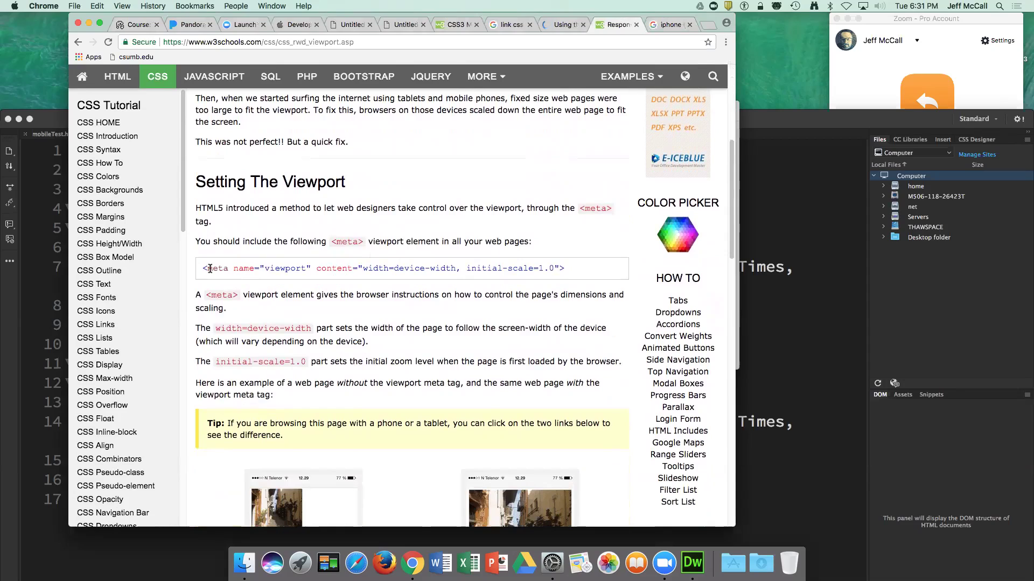
drag(202, 269, 569, 269)
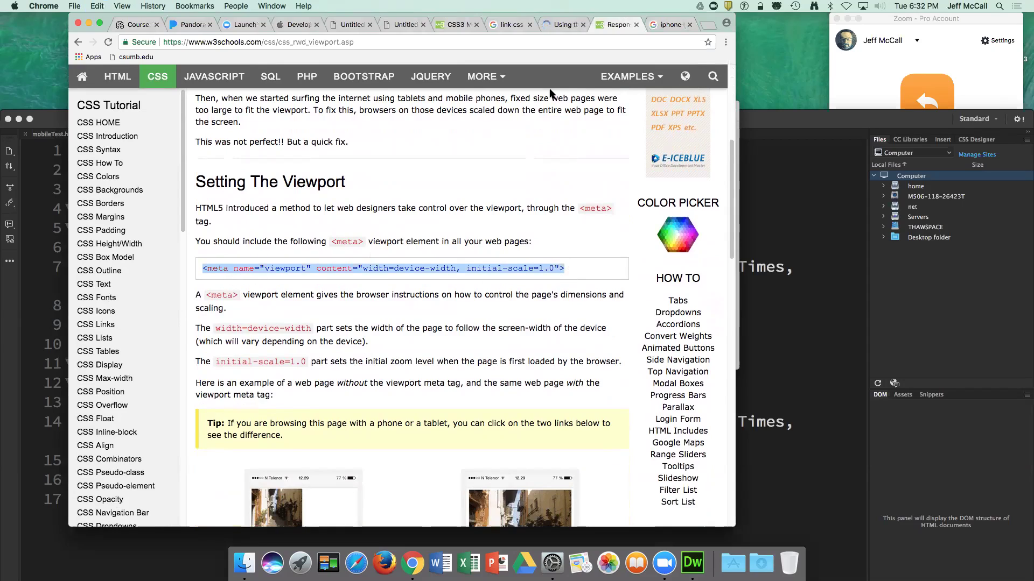
key(super+plus)
key(super+plus)
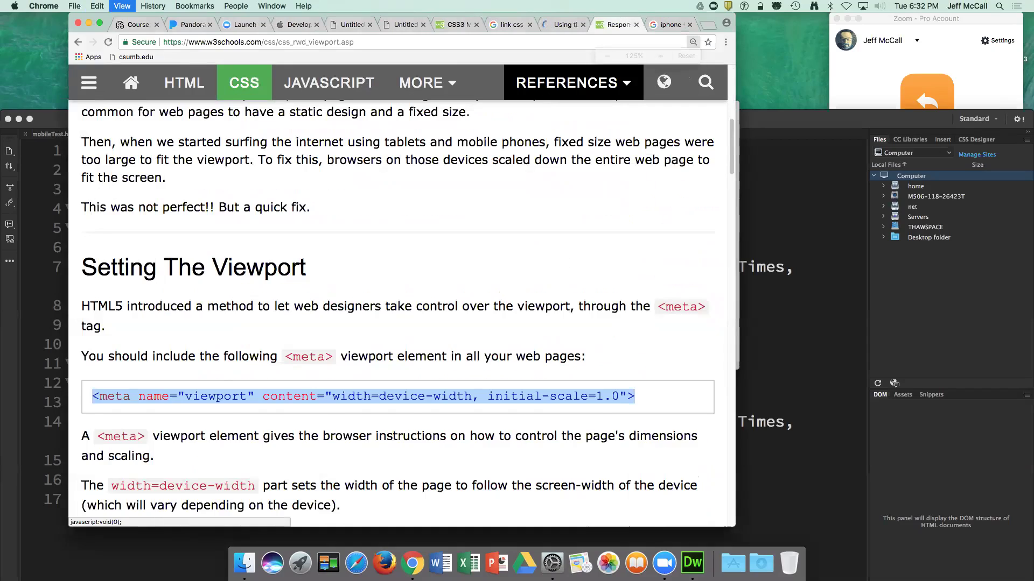
key(super+minus)
key(super+plus)
key(super+plus)
key(super+plus)
key(super+minus)
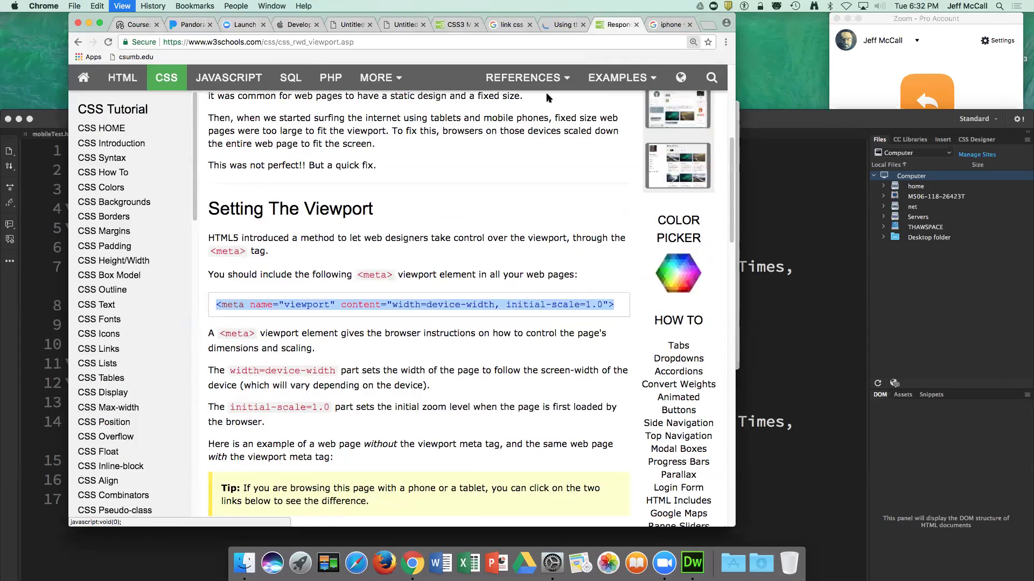
key(super+minus)
key(super+minus)
key(super+minus)
key(super+plus)
key(super+plus)
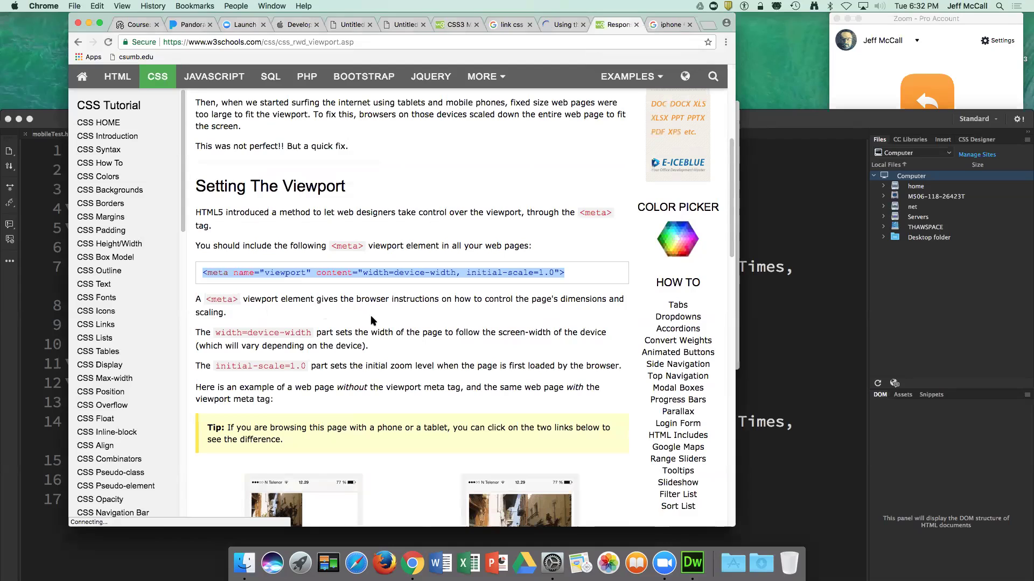
scroll(371, 315, down, 2)
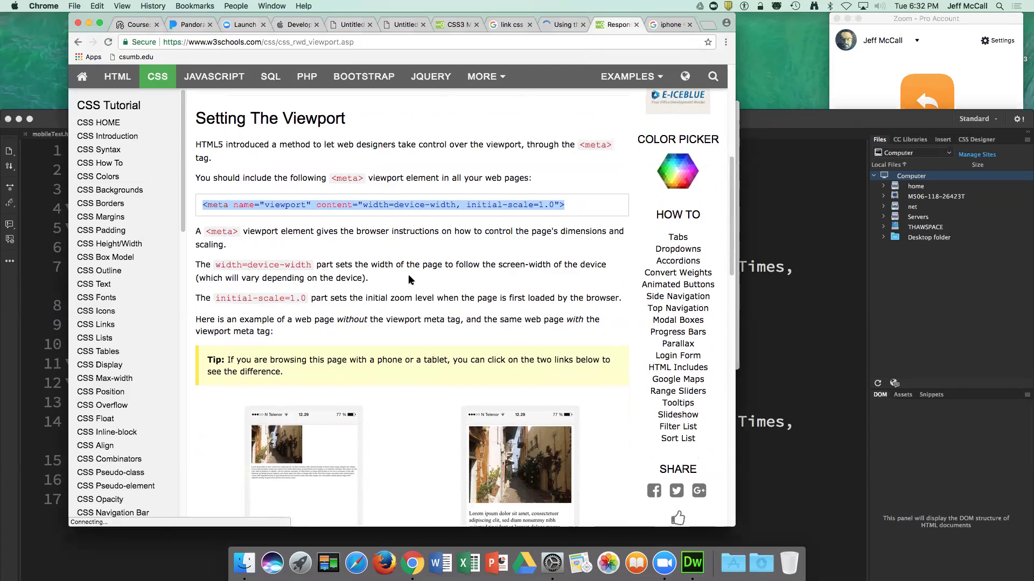
scroll(409, 280, down, 1)
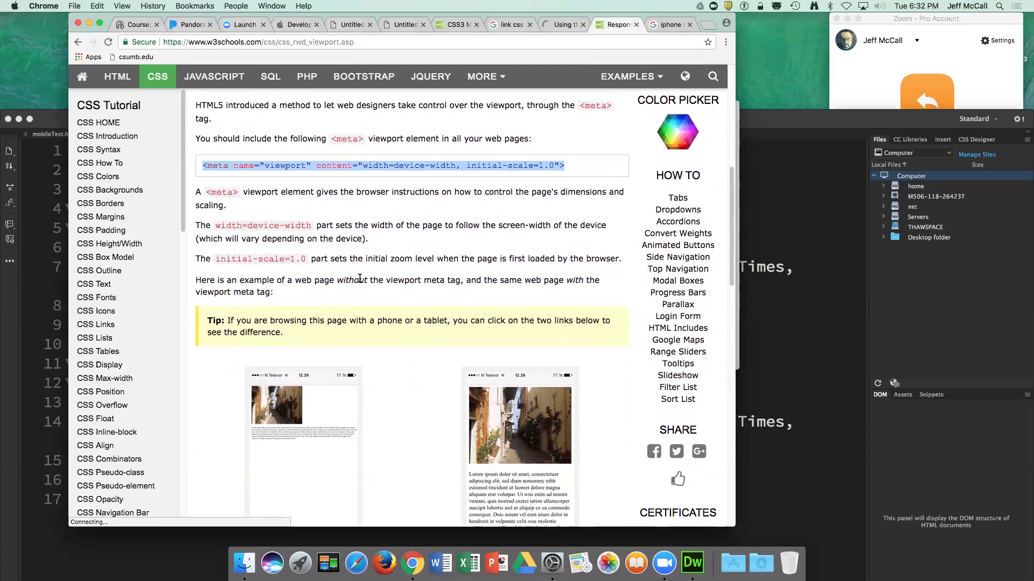
scroll(289, 274, down, 2)
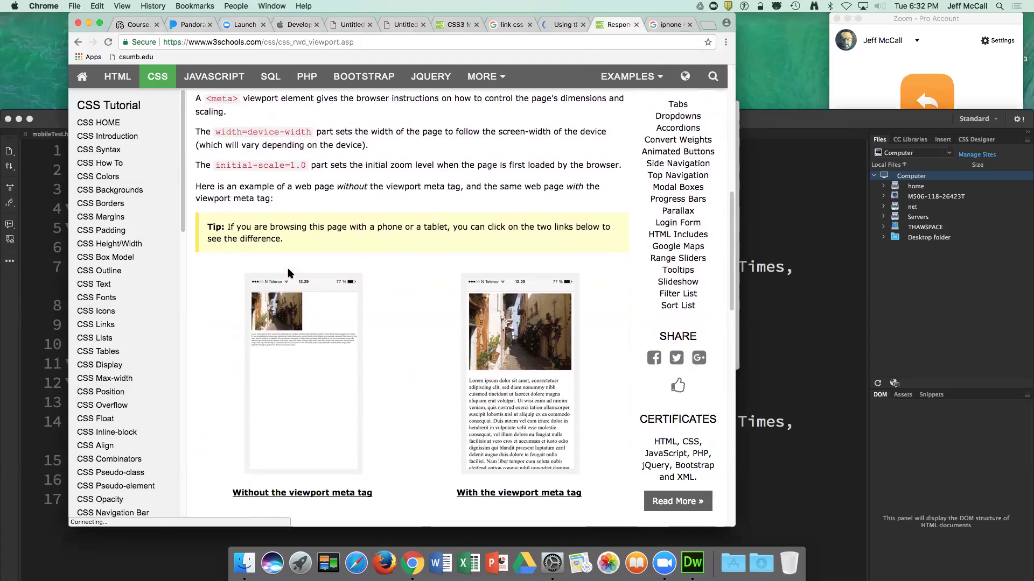
scroll(289, 274, down, 1)
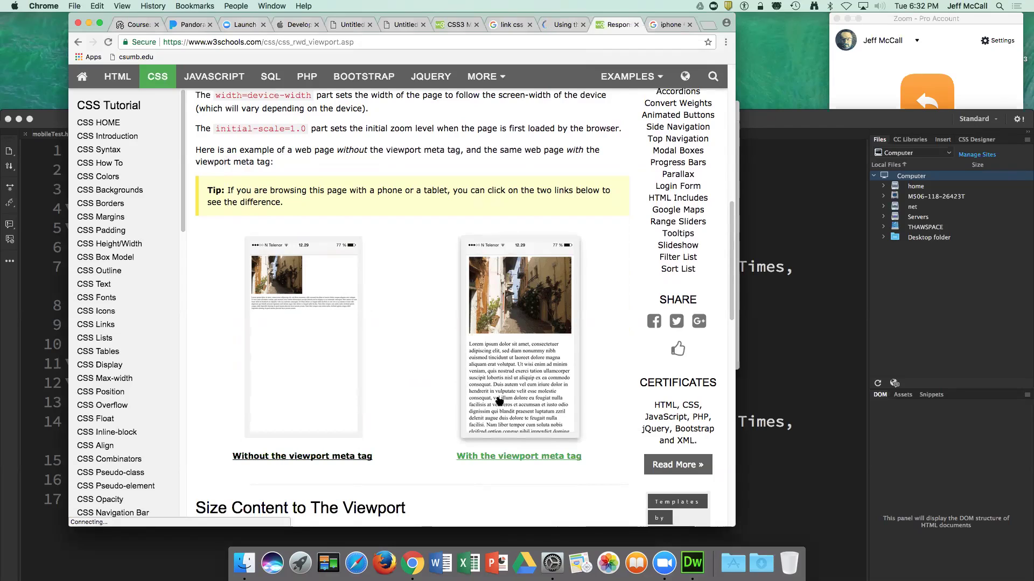
scroll(499, 401, down, 2)
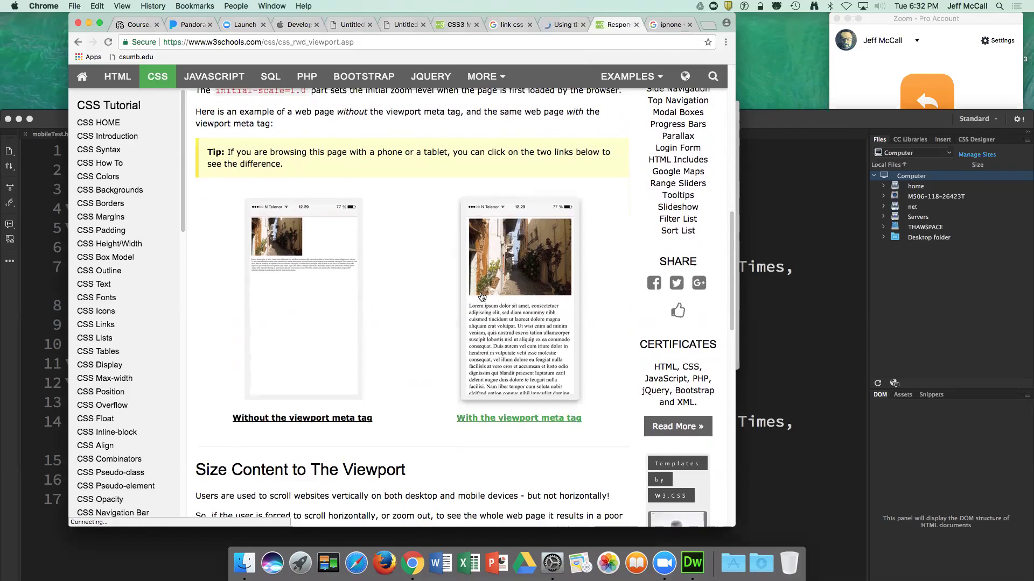
scroll(481, 296, down, 2)
scroll(482, 297, down, 3)
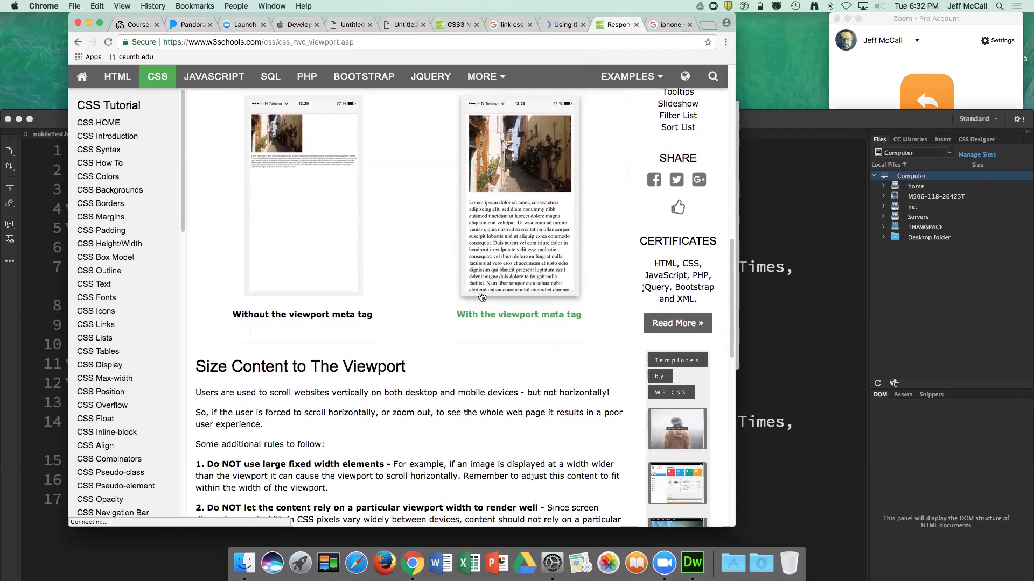
scroll(482, 297, down, 2)
scroll(481, 296, down, 2)
Paste the copied viewport meta tag on a new line after <head> in mobileTest.html
click(761, 201)
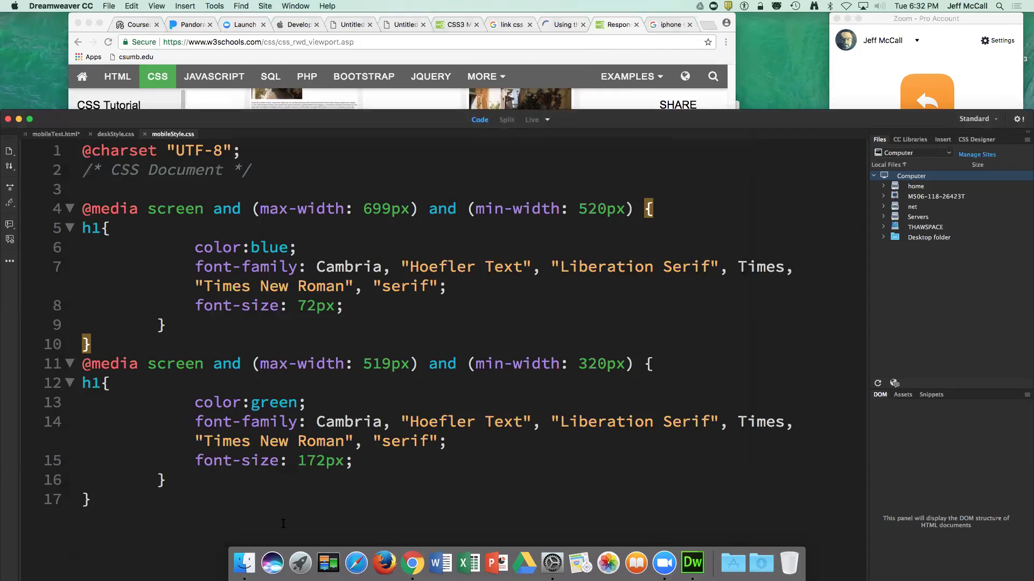
click(49, 135)
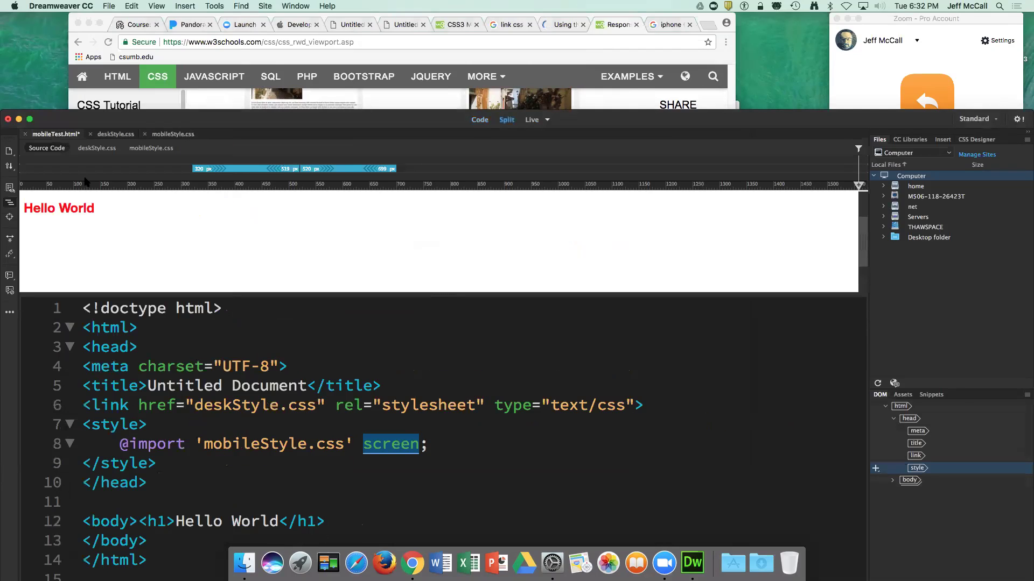
click(137, 346)
key(Return)
text(<meta name="viewport" content="width=device-width, initial-scale=1.0">)
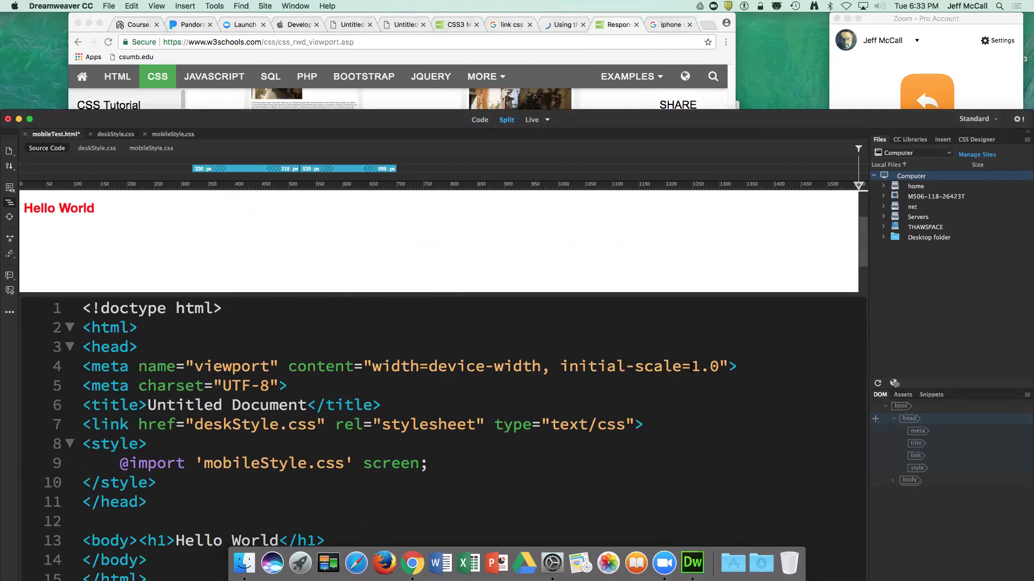
Change the tag's initial-scale to 2.0 and save mobileTest.html
click(691, 365)
key(Delete)
text(2)
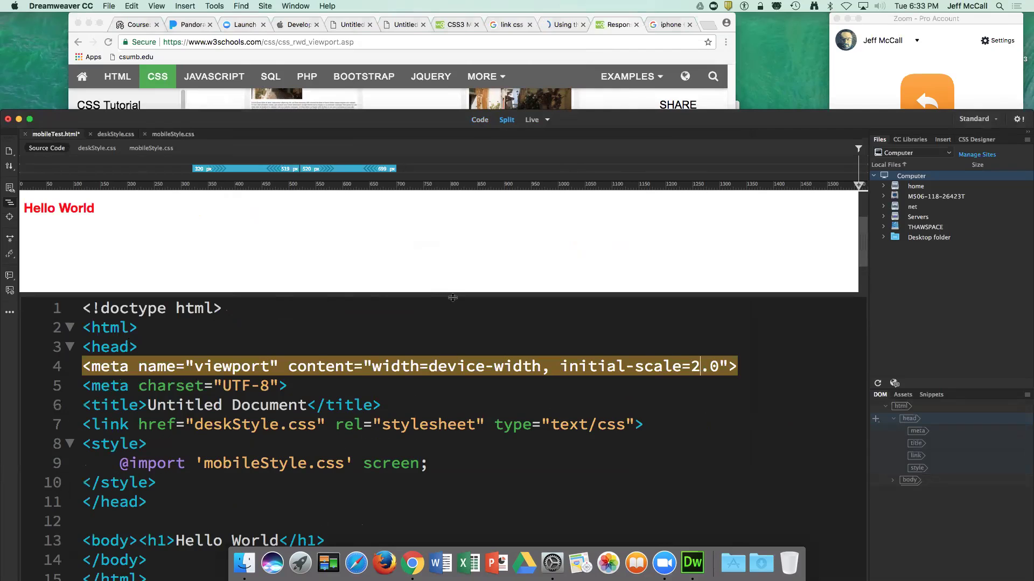
key(super+s)
click(452, 93)
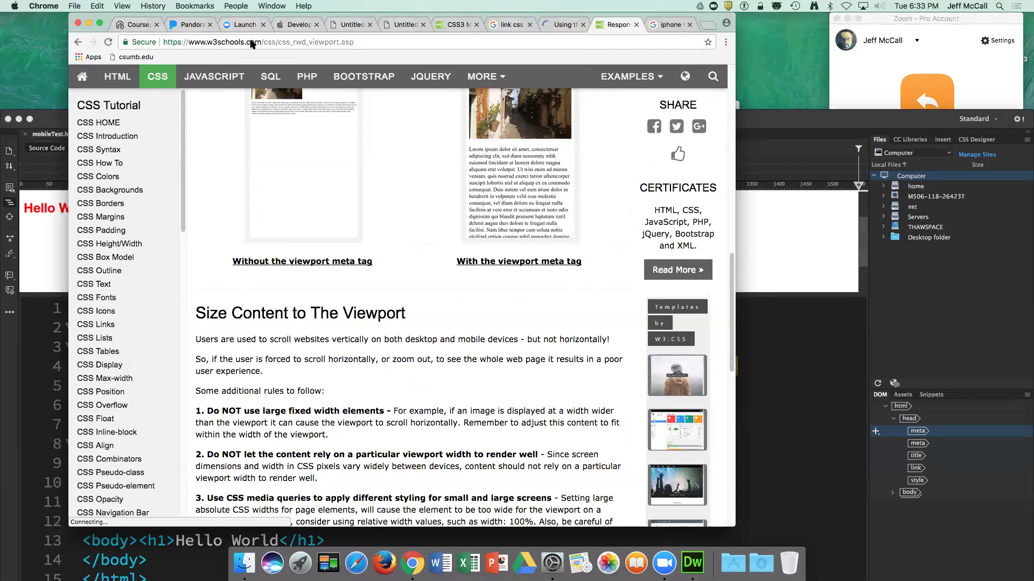
Narrow, widen, then narrow Chrome's mobileTest.html window to test its media query styles
drag(459, 25, 457, 42)
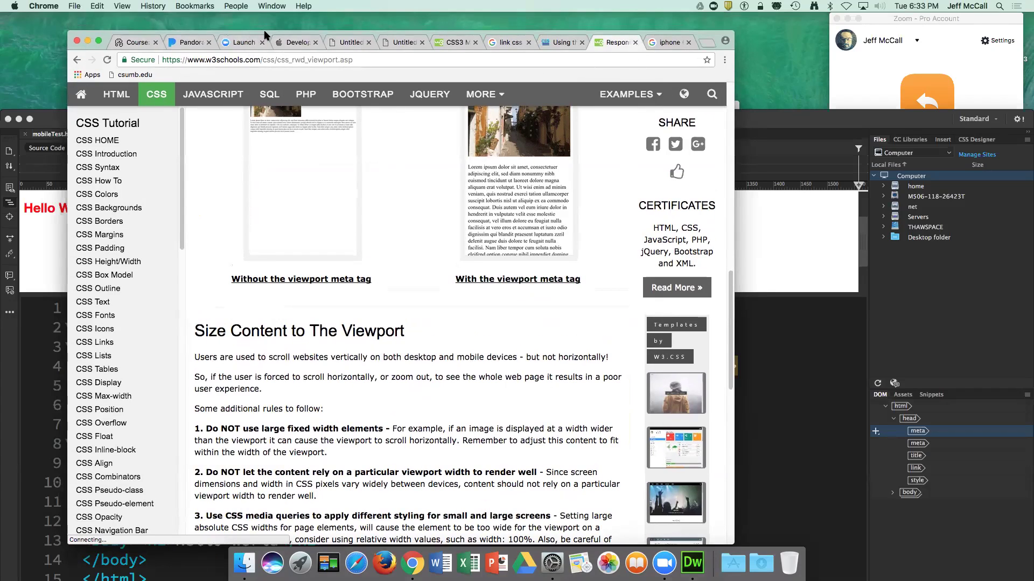
drag(264, 32, 265, 34)
click(407, 46)
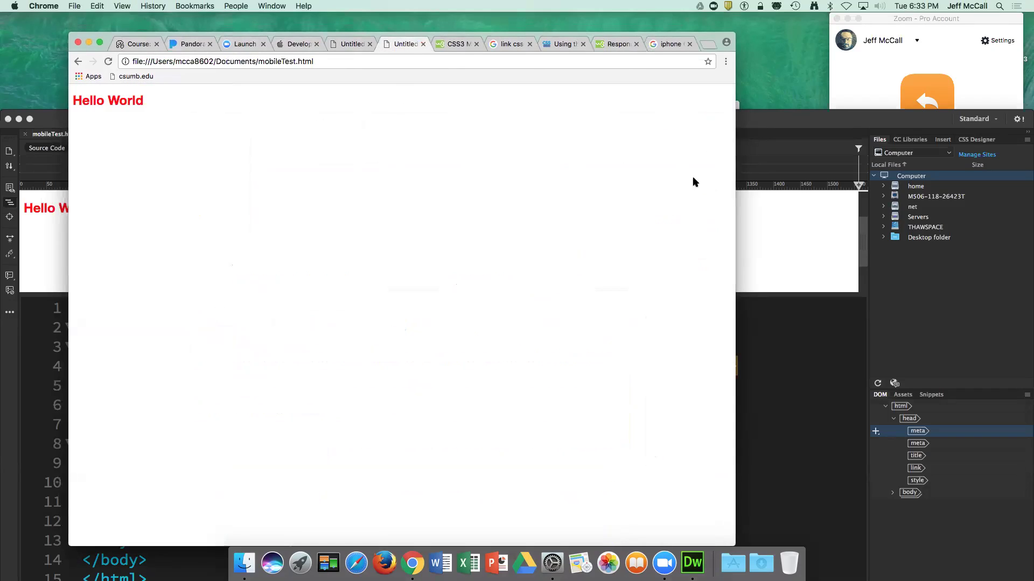
drag(694, 184, 434, 154)
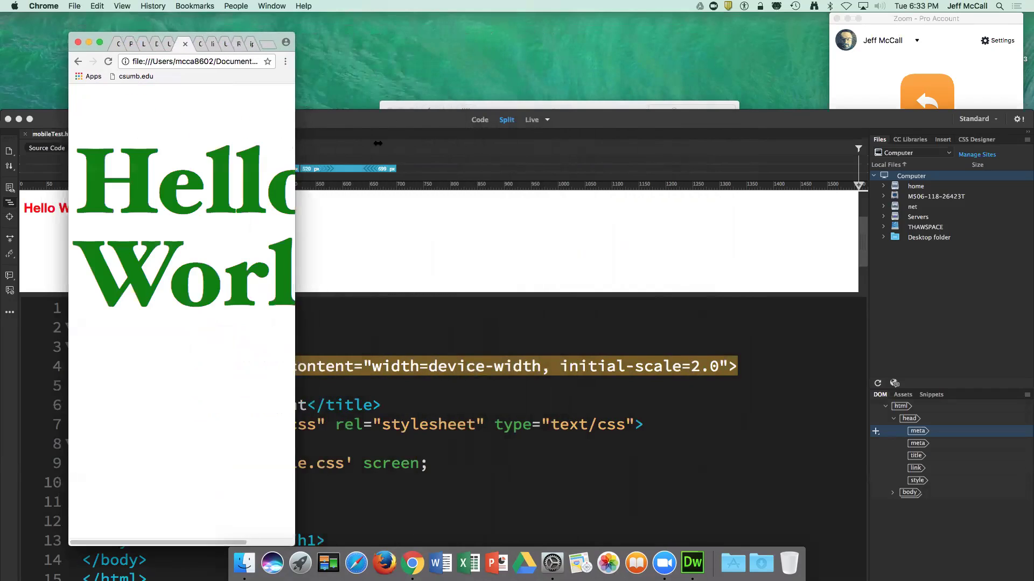
drag(434, 153, 502, 146)
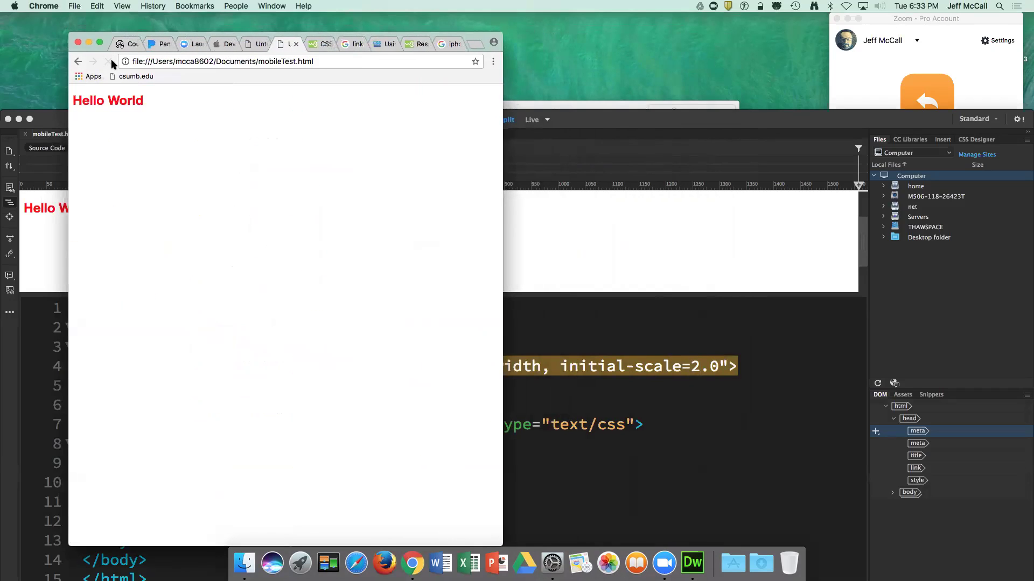
mouse_move(510, 211)
mouse_down()
mouse_move(394, 205)
mouse_move(469, 207)
mouse_up()
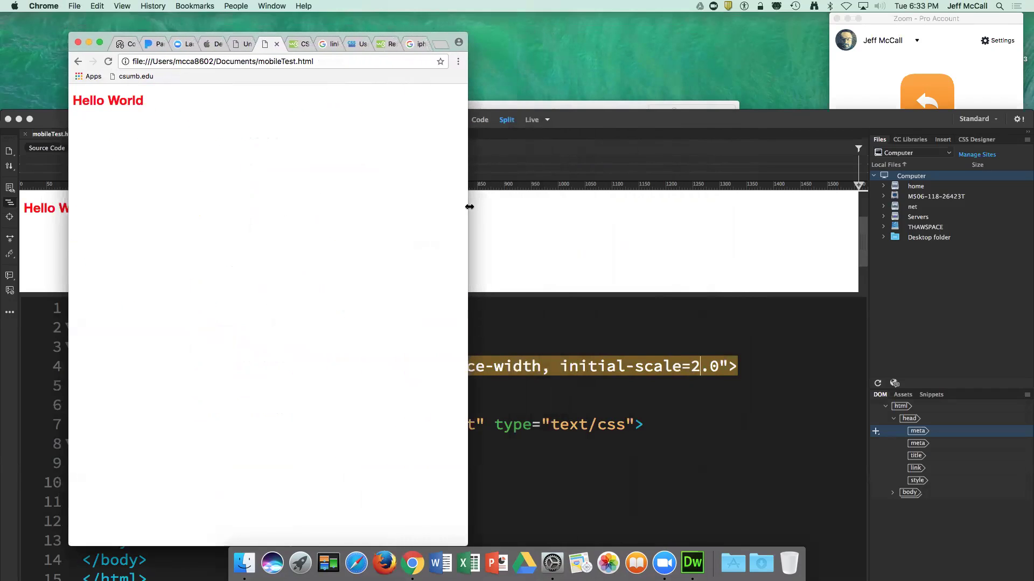
click(14, 6)
click(32, 35)
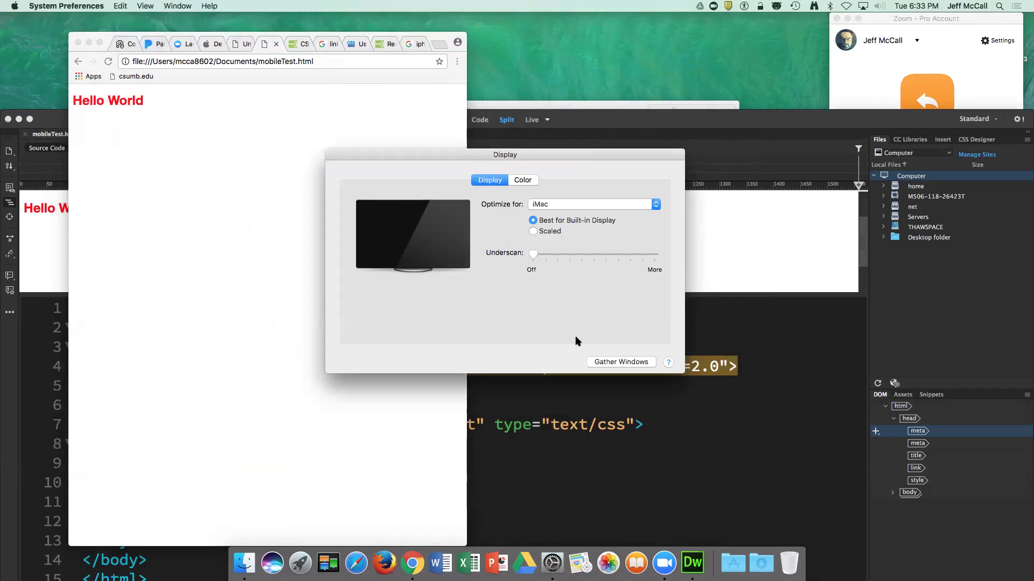
click(614, 362)
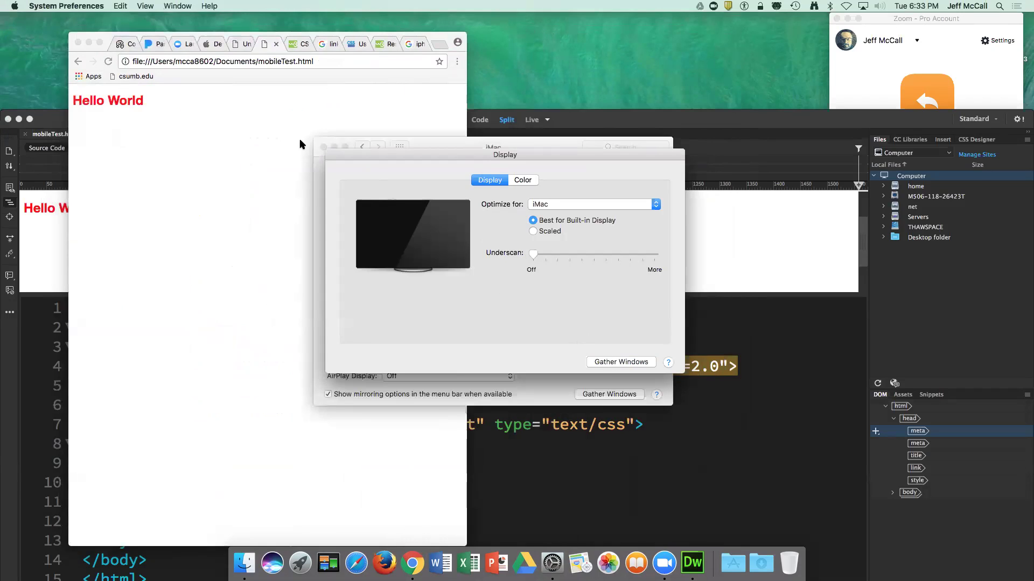
click(358, 184)
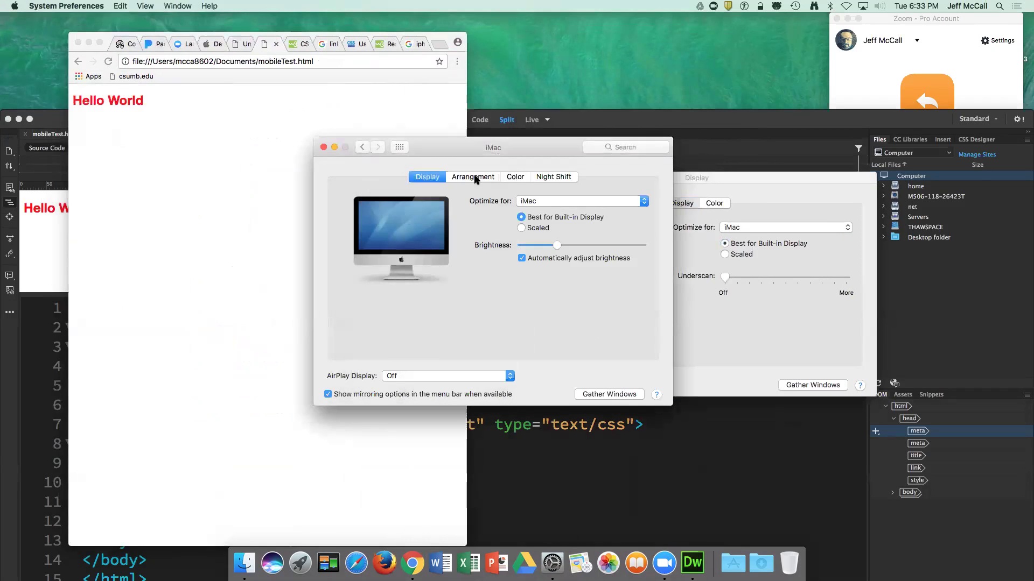
click(398, 147)
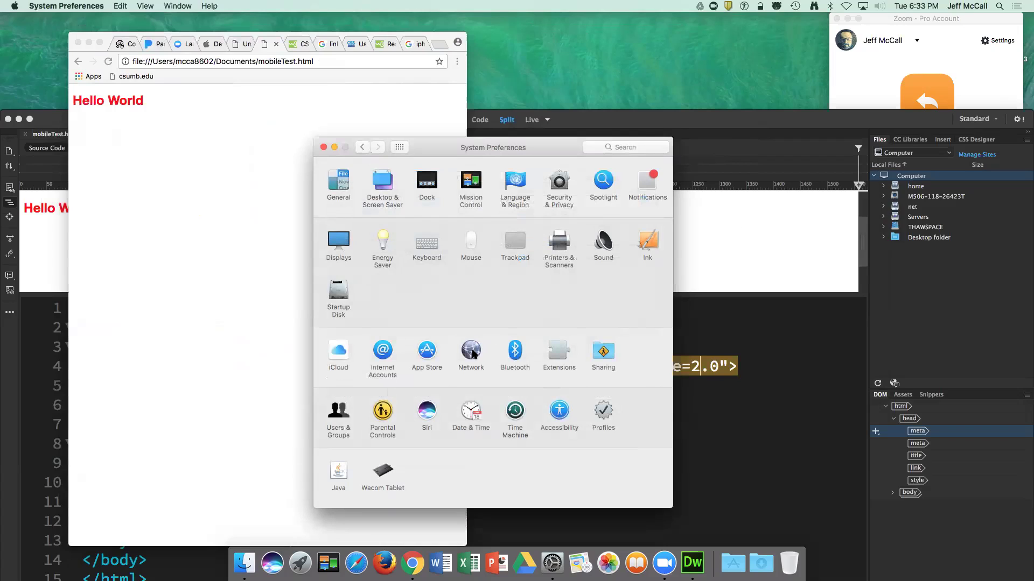
click(603, 352)
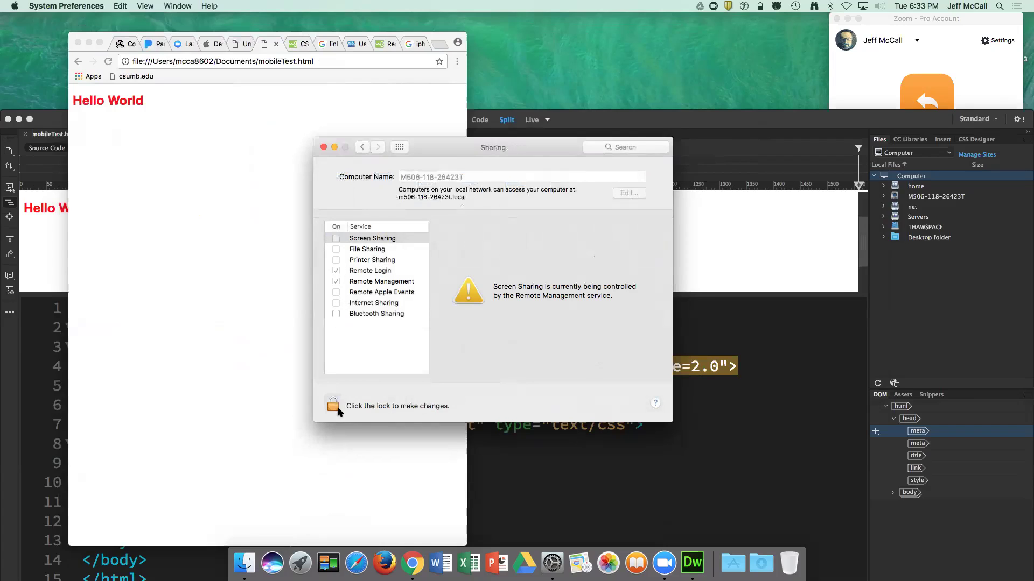
click(324, 148)
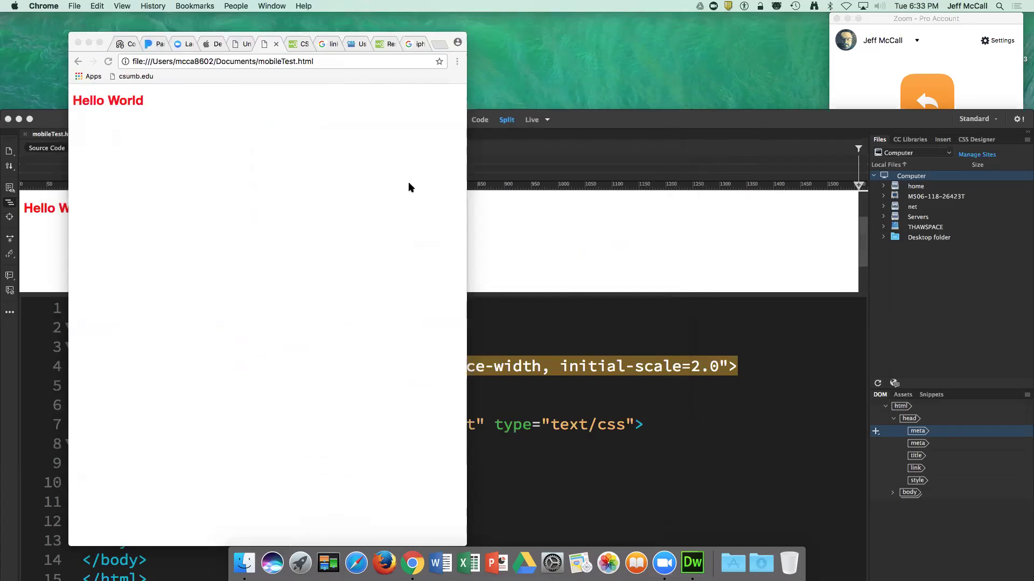
click(595, 121)
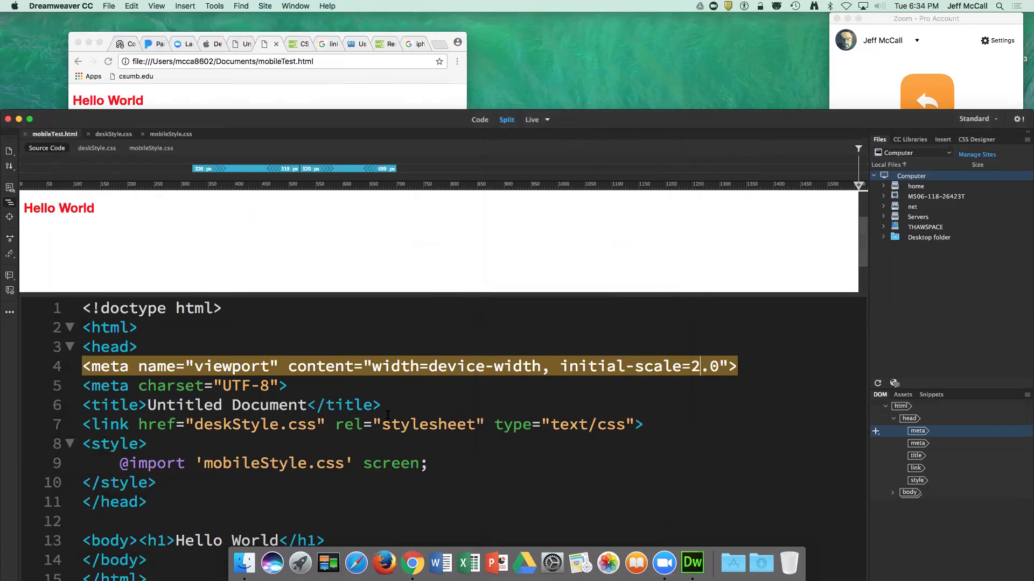
drag(389, 119, 393, 29)
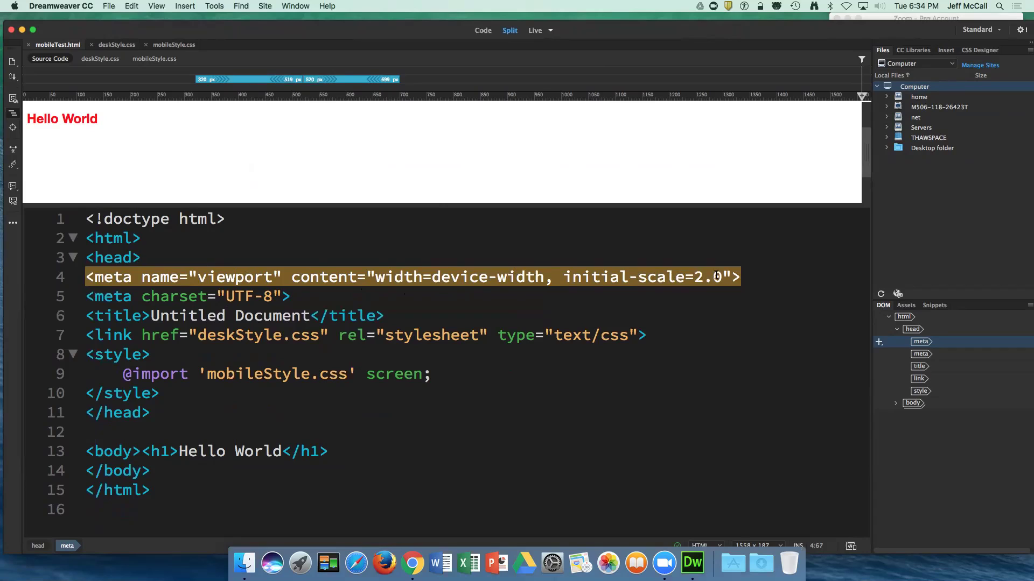
drag(704, 277, 685, 277)
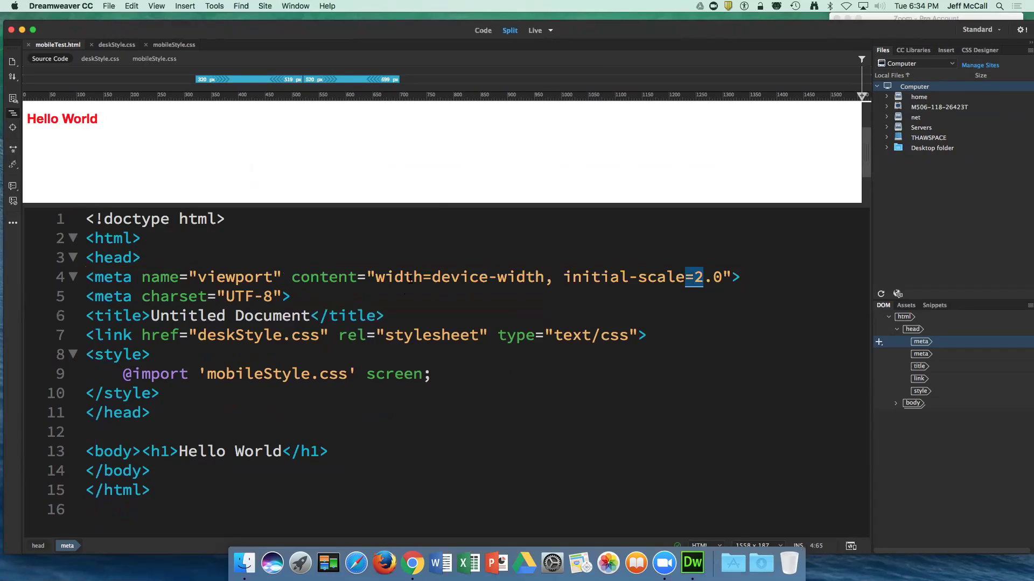
click(394, 277)
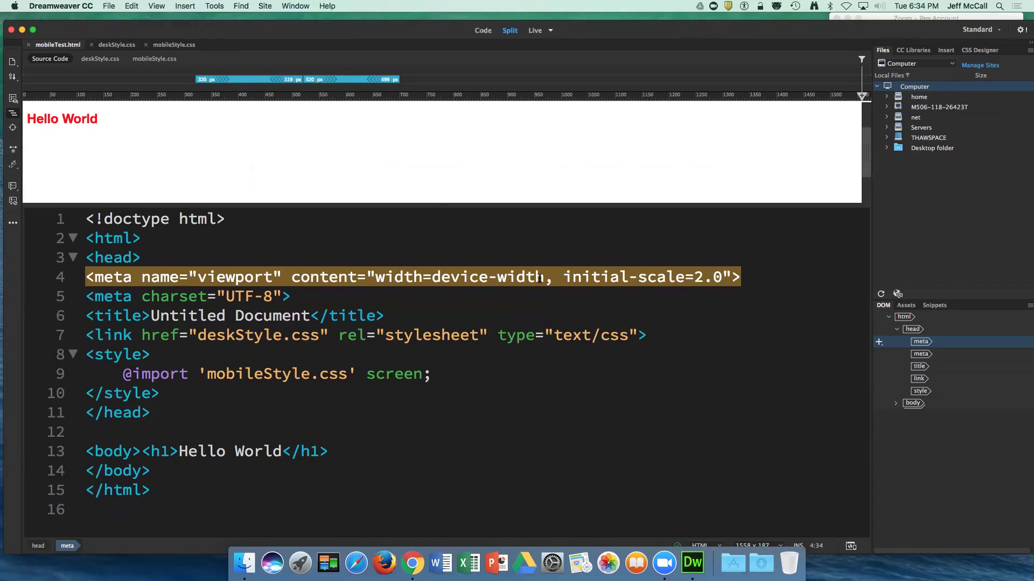
drag(433, 277, 545, 278)
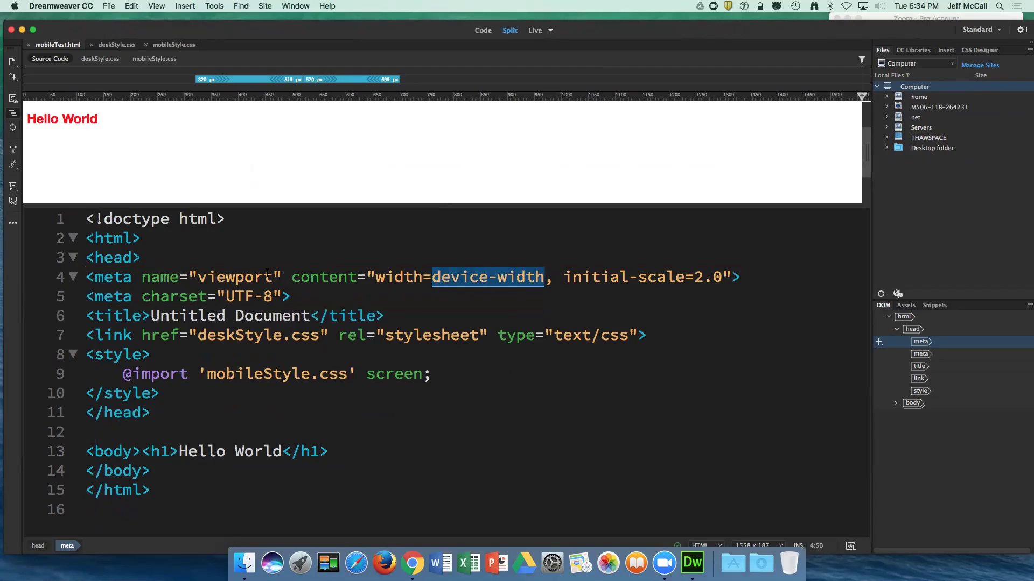
key(super+Tab)
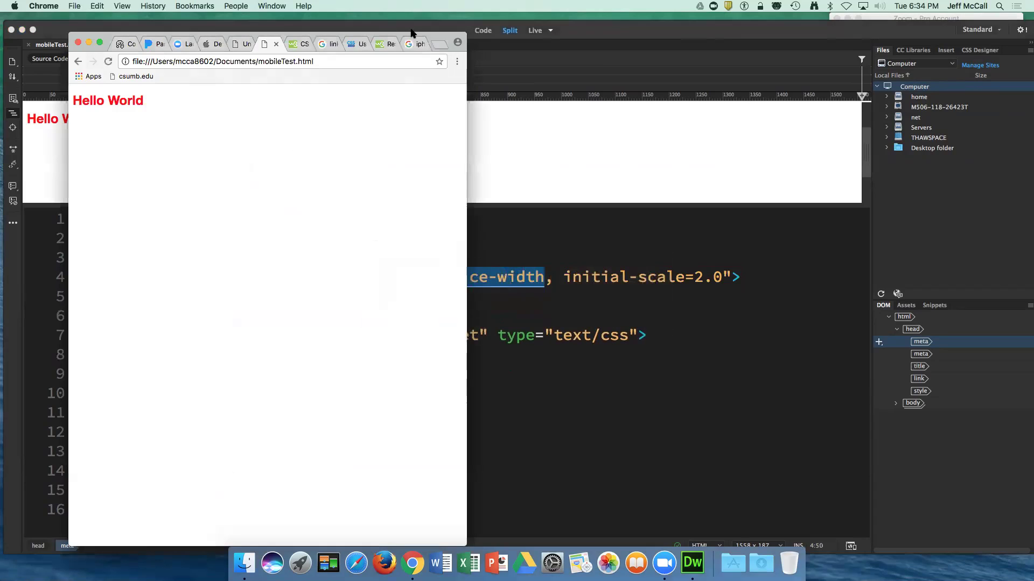
Search a new tab for 'how to make a mobile web app' and widen the window
click(437, 44)
text(how to make a mo)
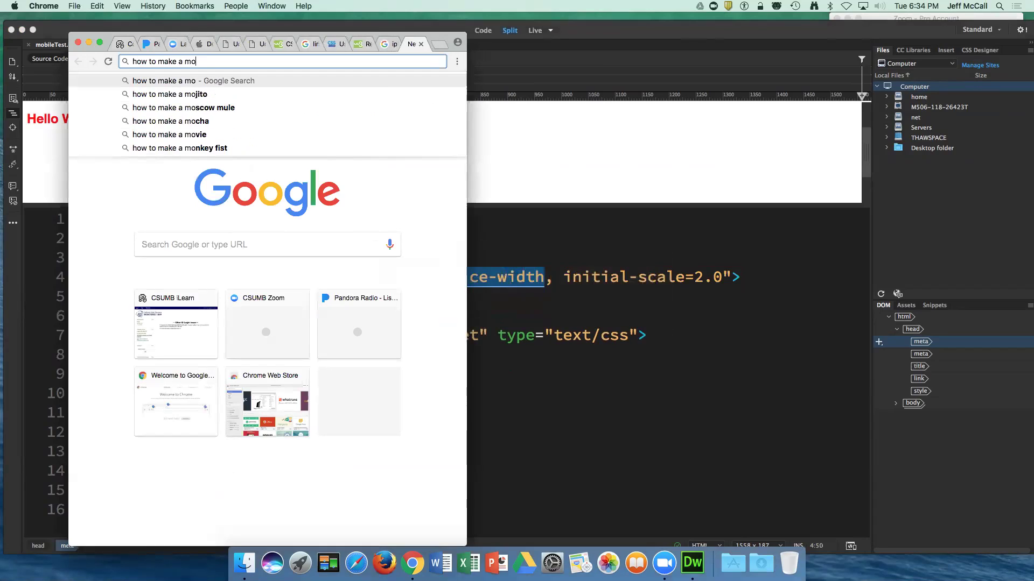
text(bile web app)
key(Return)
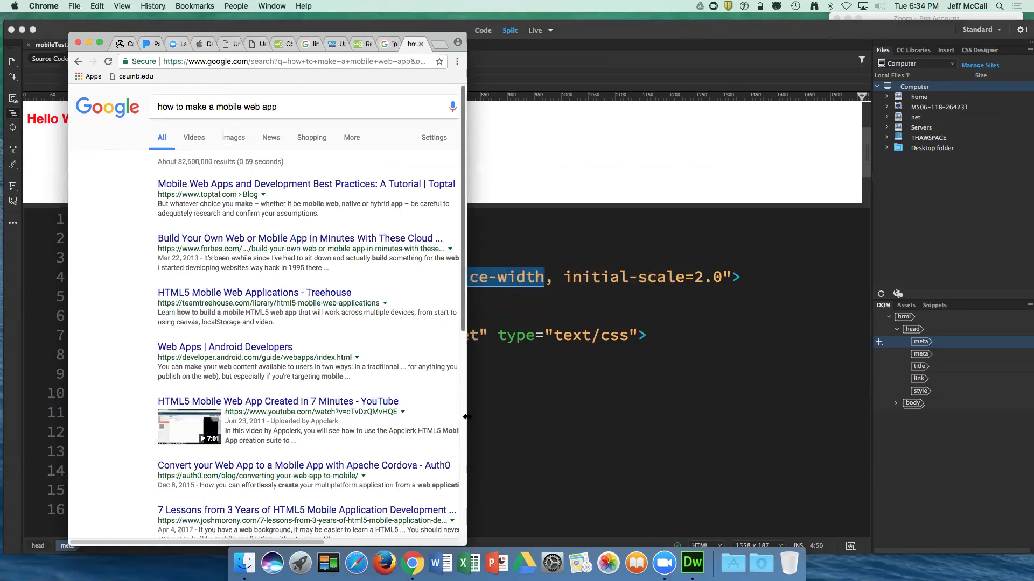
drag(466, 420, 652, 407)
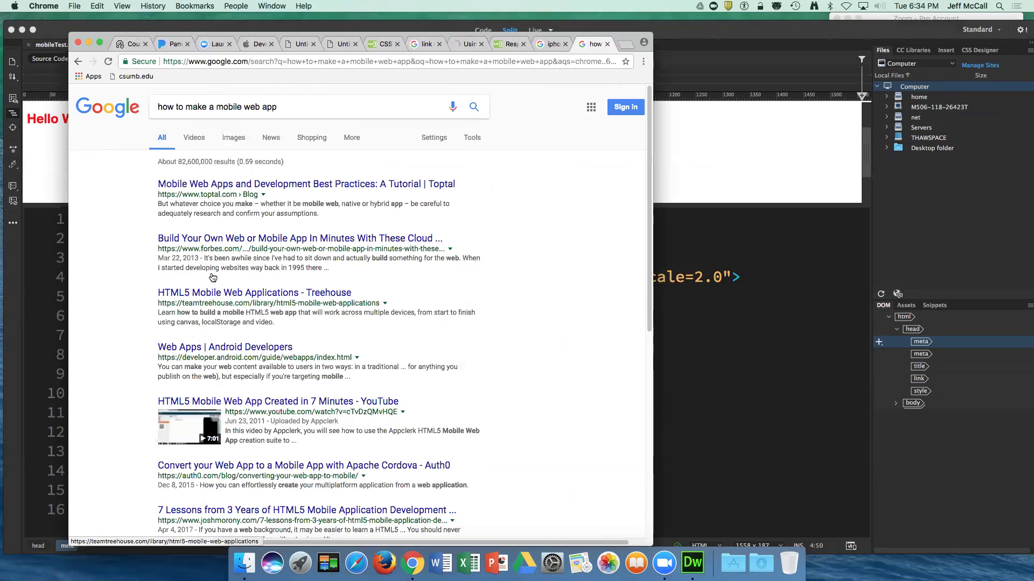
Glance at the Forbes app-building article, then go back to the Google results
click(227, 240)
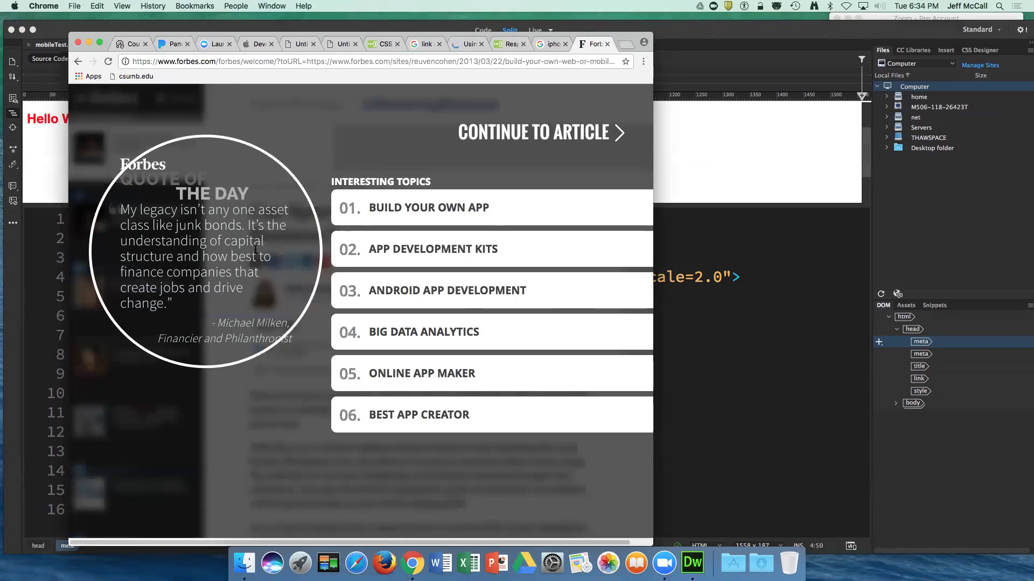
click(520, 132)
scroll(451, 336, down, 5)
scroll(451, 336, down, 10)
scroll(449, 336, down, 10)
scroll(449, 336, down, 5)
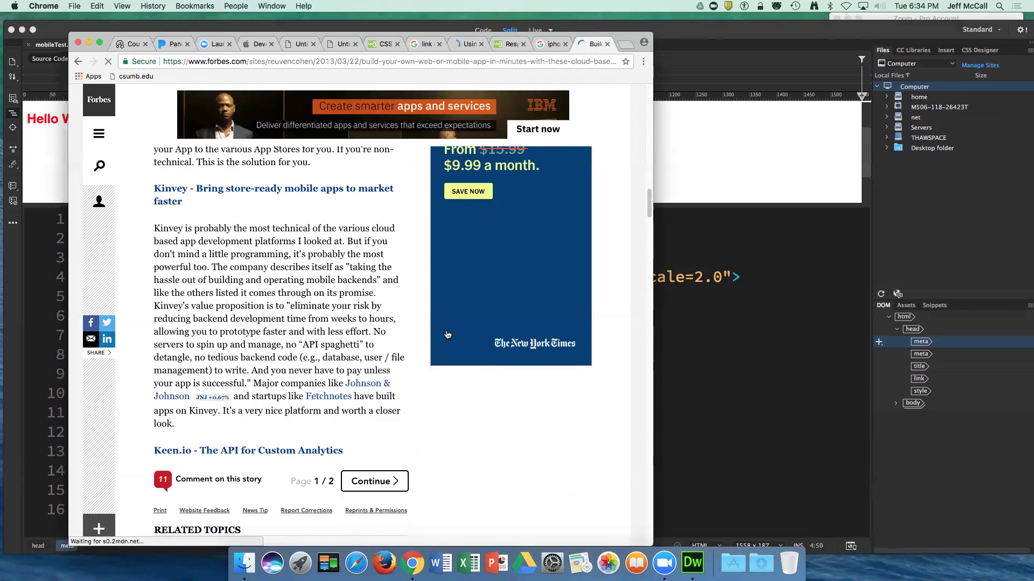
scroll(446, 333, down, 2)
scroll(442, 329, down, 2)
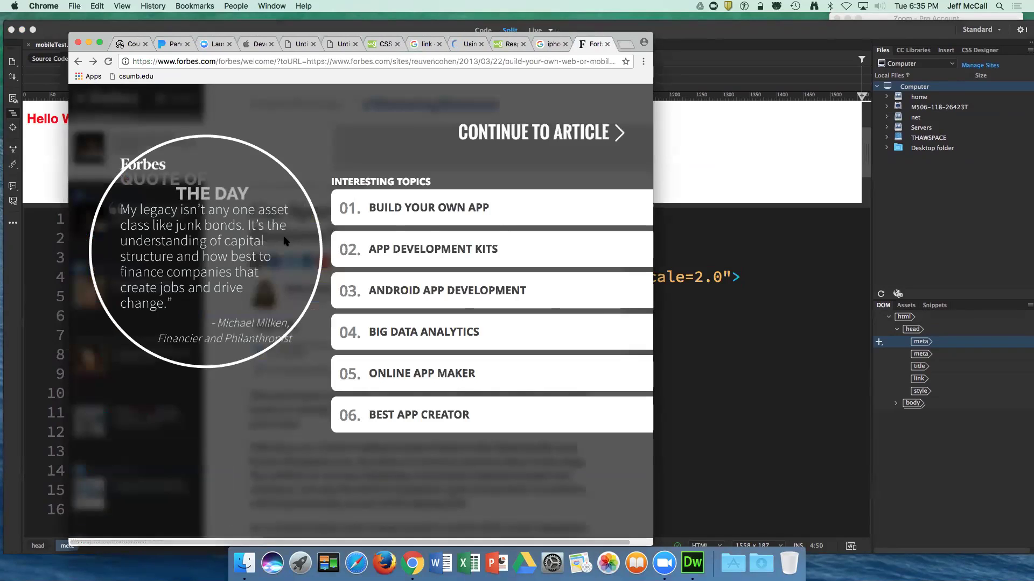
key(super+bracketleft)
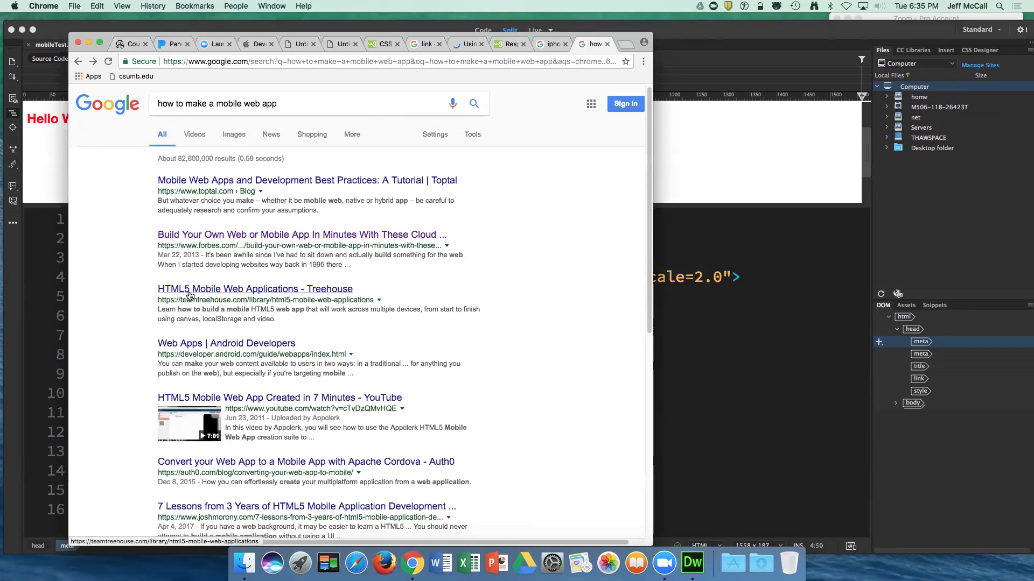
scroll(189, 296, down, 1)
scroll(190, 295, down, 1)
scroll(189, 294, down, 2)
scroll(189, 293, down, 2)
scroll(189, 291, down, 1)
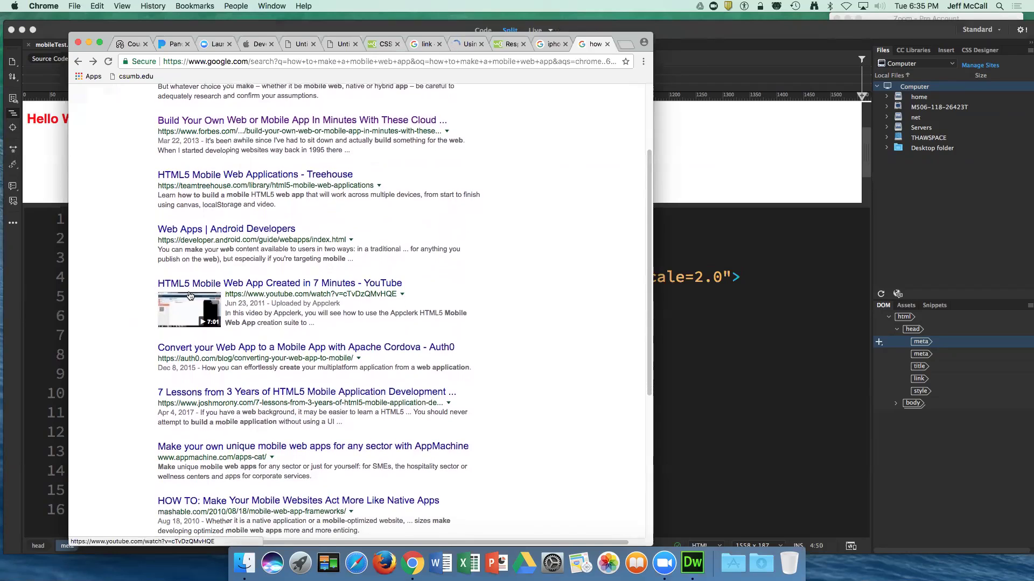
scroll(190, 294, down, 1)
scroll(189, 296, down, 2)
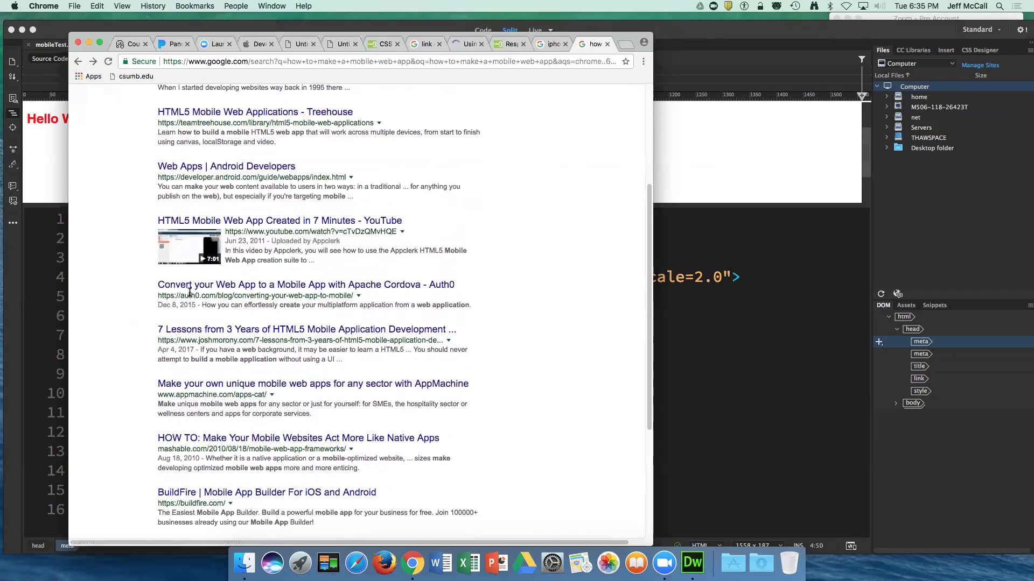
scroll(189, 293, down, 1)
scroll(194, 296, down, 1)
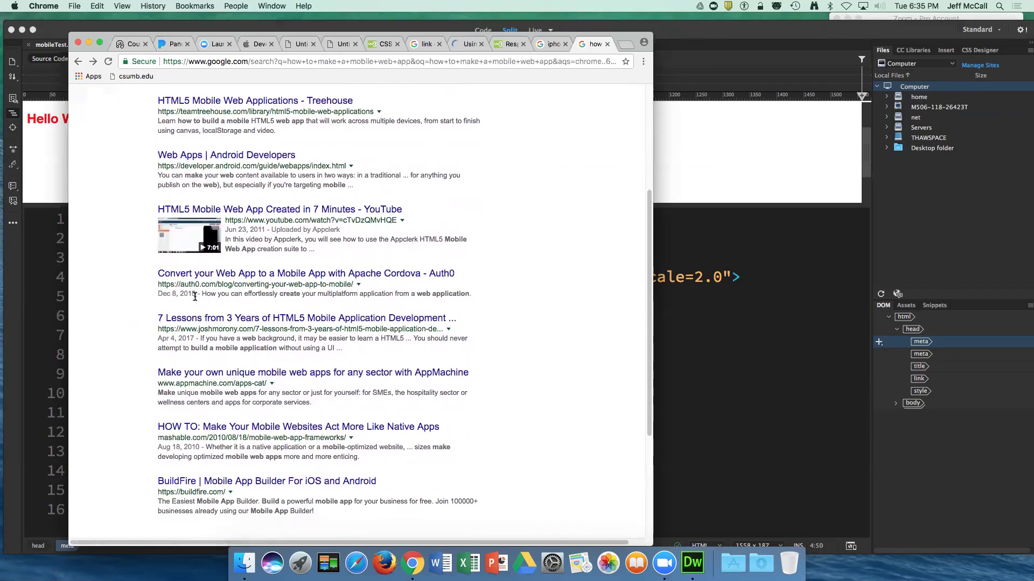
scroll(194, 296, down, 2)
scroll(194, 297, down, 1)
scroll(193, 298, down, 5)
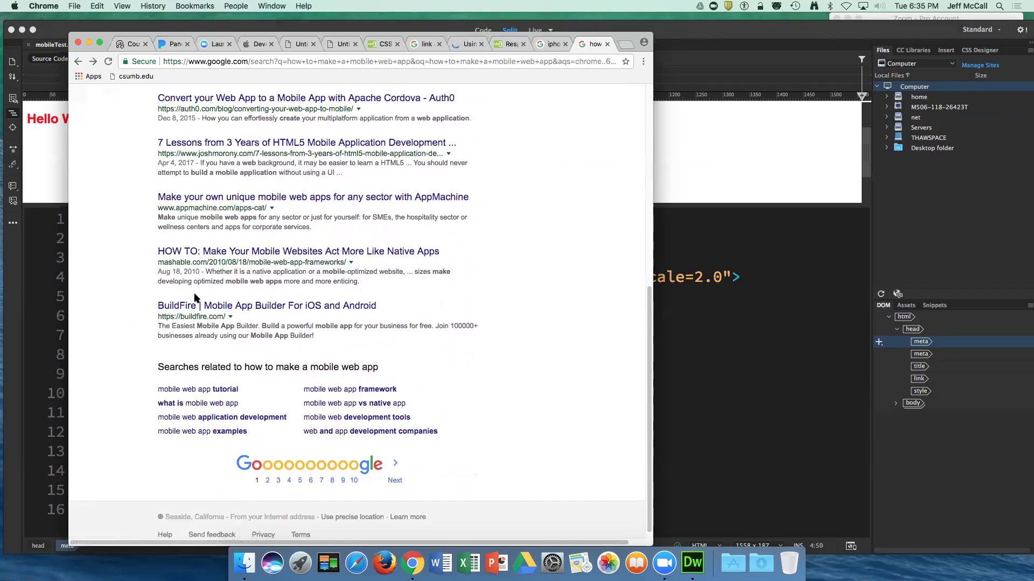
scroll(194, 298, down, 1)
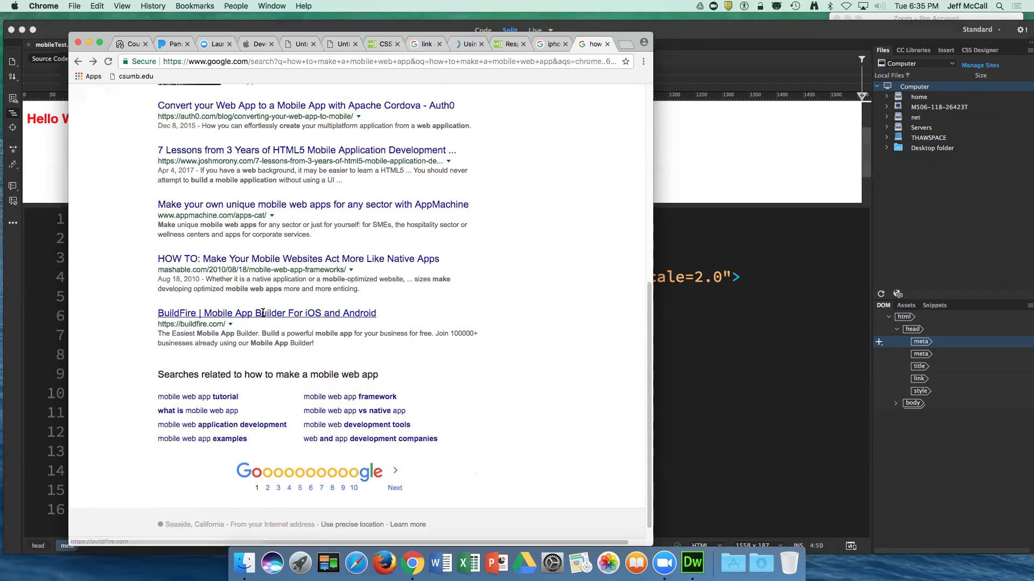
scroll(202, 283, up, 6)
scroll(225, 240, up, 4)
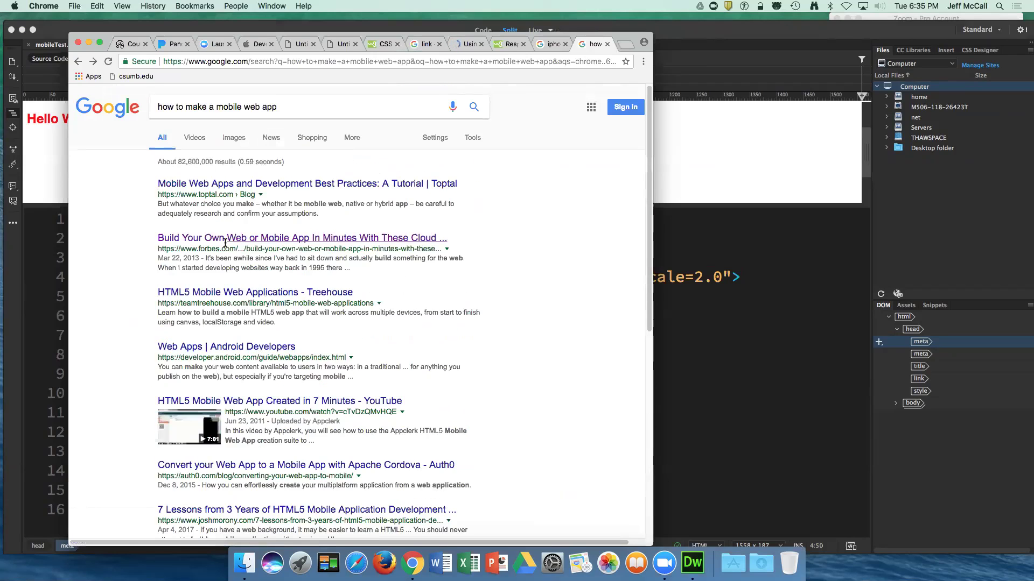
Read Toptal's mobile web apps article, then select 'viewport' on line 4 of mobileTest.html
click(210, 188)
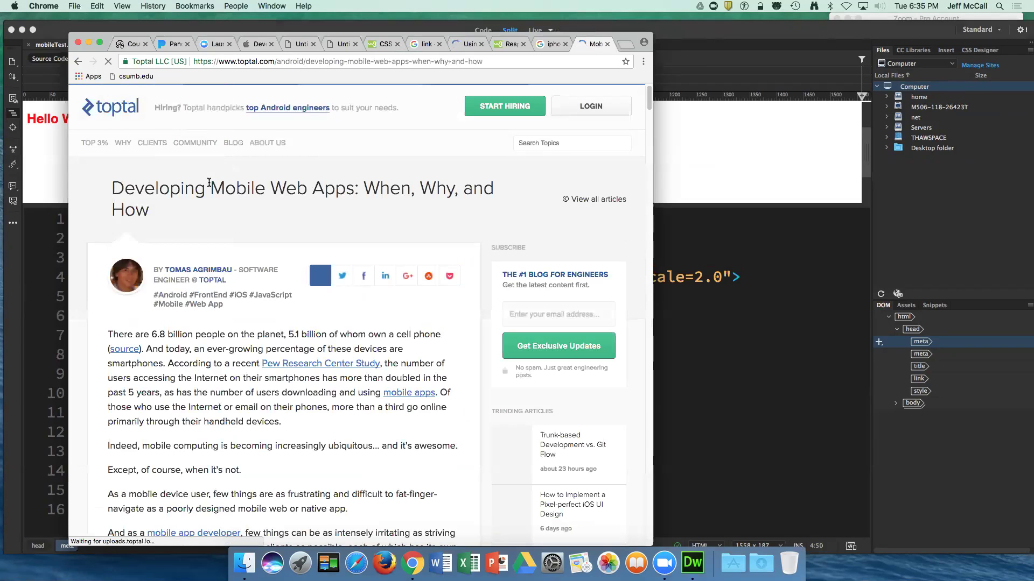
scroll(221, 282, down, 3)
scroll(226, 299, down, 2)
scroll(228, 315, down, 2)
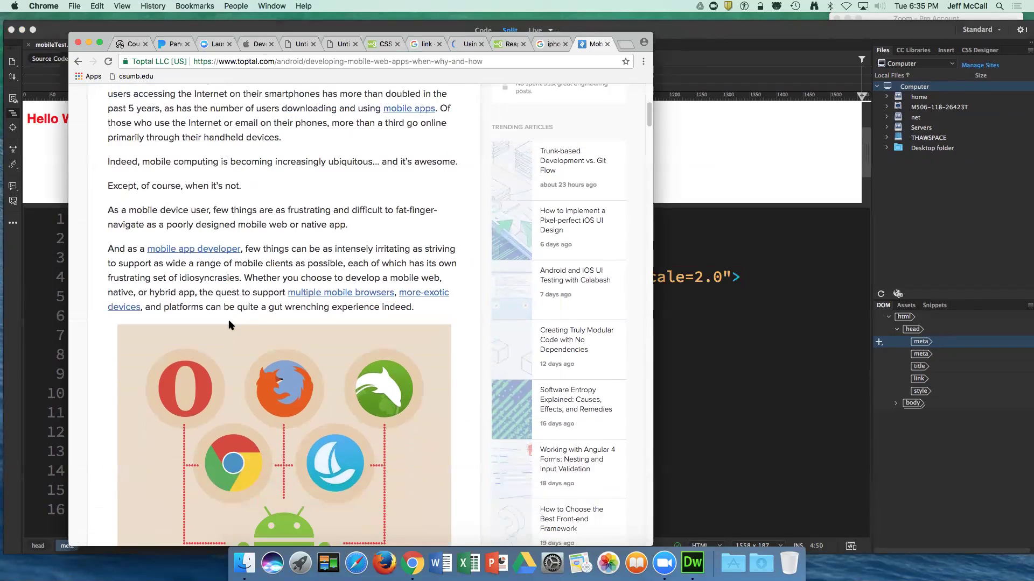
scroll(230, 324, down, 4)
scroll(229, 323, down, 2)
scroll(229, 322, down, 2)
scroll(228, 321, down, 2)
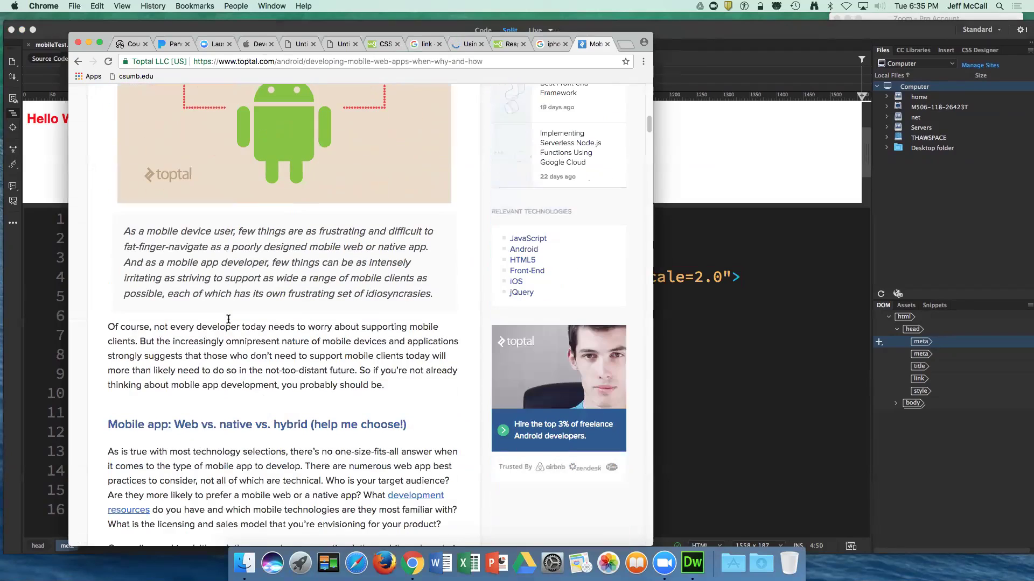
scroll(229, 320, down, 4)
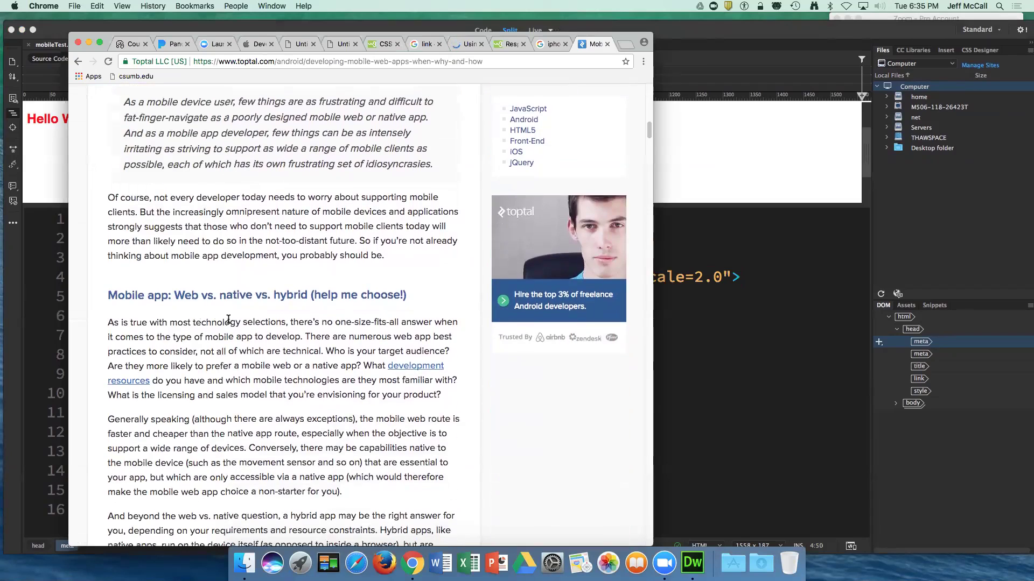
scroll(229, 319, down, 4)
scroll(229, 317, down, 4)
scroll(231, 315, down, 3)
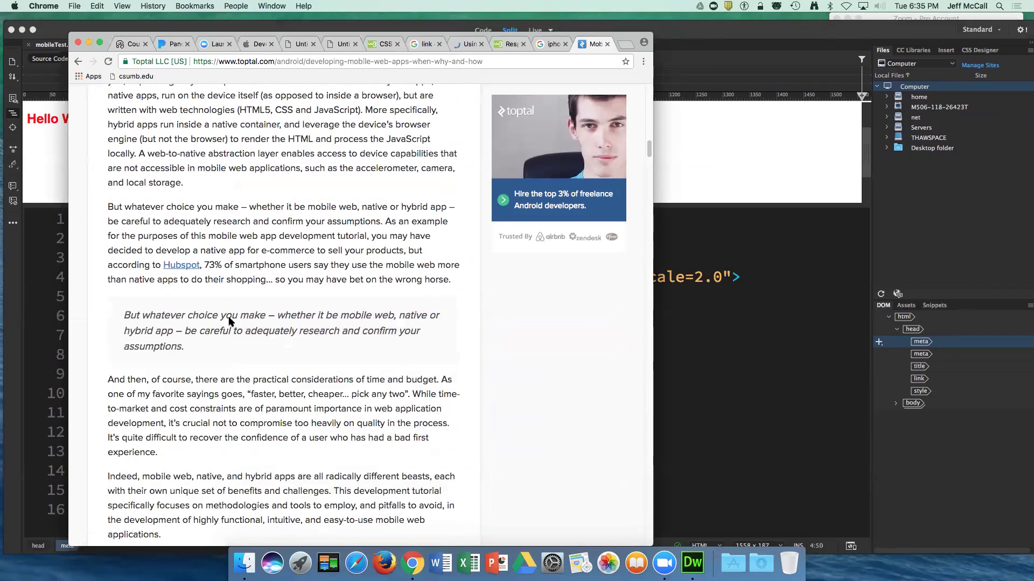
scroll(230, 315, down, 2)
scroll(230, 315, down, 2)
scroll(230, 316, down, 2)
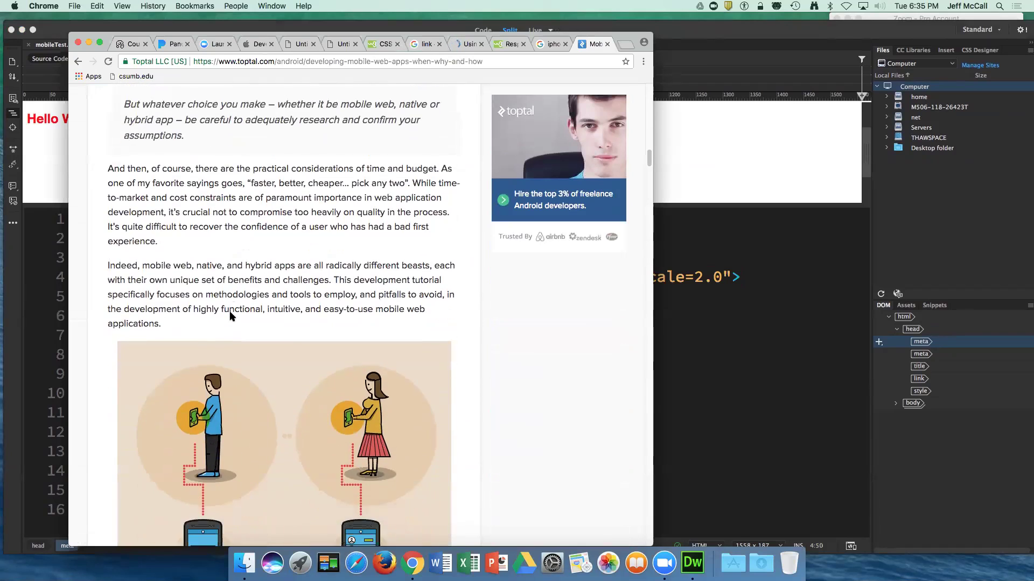
scroll(230, 317, down, 3)
scroll(230, 315, down, 2)
scroll(231, 314, down, 2)
scroll(231, 314, down, 1)
scroll(231, 313, down, 3)
scroll(230, 314, down, 2)
scroll(231, 313, down, 2)
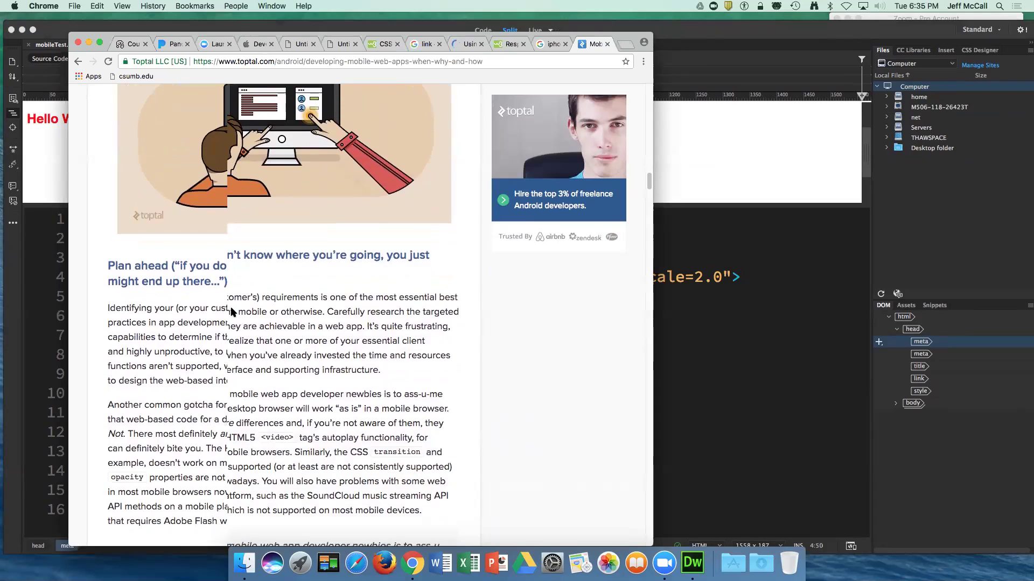
scroll(231, 313, down, 2)
scroll(231, 314, down, 1)
scroll(231, 314, down, 2)
scroll(231, 313, down, 1)
scroll(231, 313, down, 4)
scroll(231, 314, down, 1)
scroll(232, 314, down, 1)
scroll(231, 313, down, 1)
scroll(231, 312, down, 3)
scroll(231, 312, down, 5)
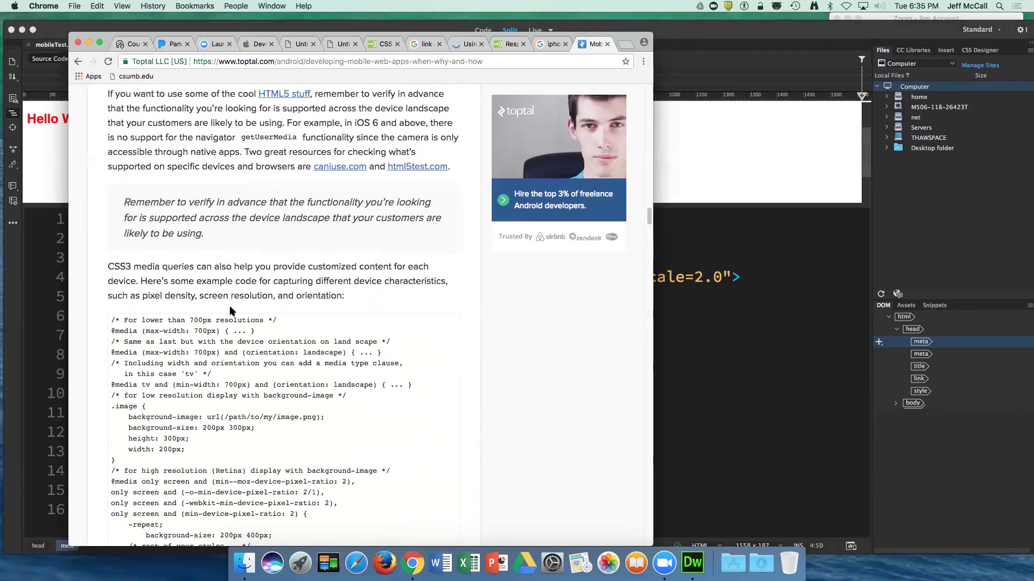
scroll(231, 312, down, 1)
scroll(231, 312, down, 1)
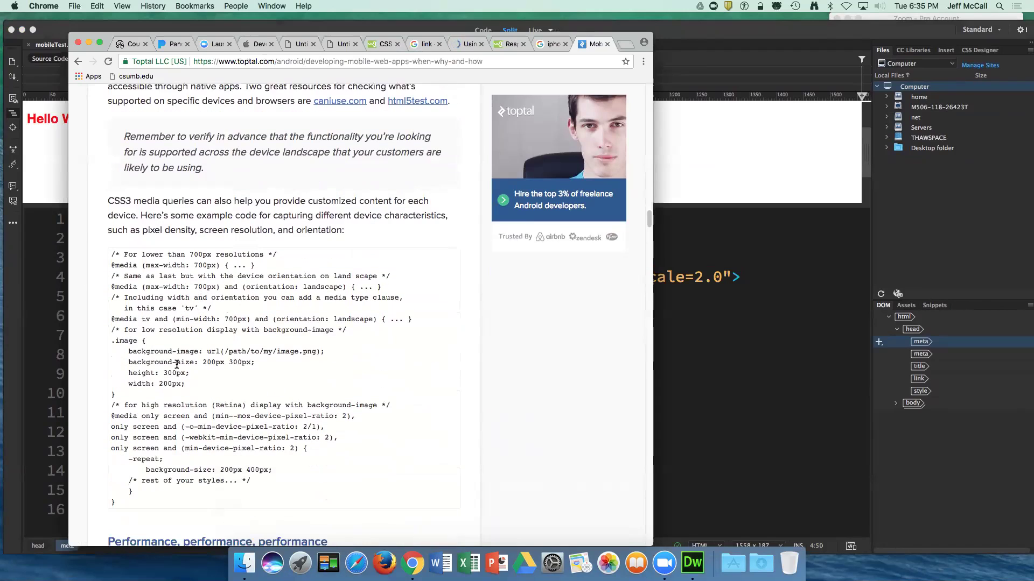
scroll(184, 422, down, 3)
scroll(184, 420, down, 2)
scroll(184, 420, down, 3)
scroll(184, 420, down, 1)
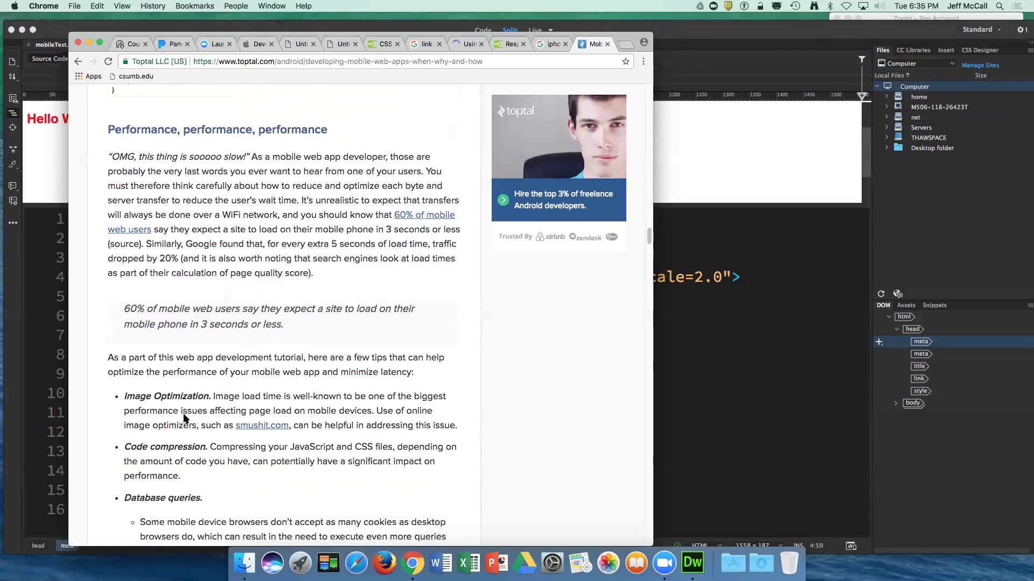
scroll(185, 420, down, 3)
scroll(185, 419, down, 1)
scroll(184, 418, down, 1)
scroll(185, 417, down, 1)
scroll(185, 417, down, 1)
scroll(184, 418, down, 3)
scroll(184, 418, down, 3)
scroll(184, 417, down, 1)
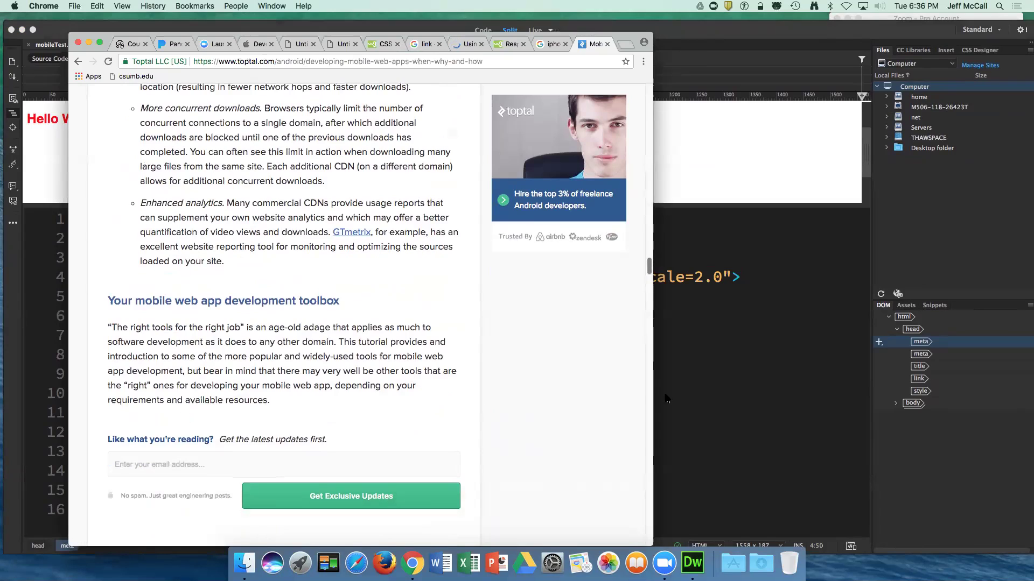
click(722, 352)
drag(179, 278, 275, 277)
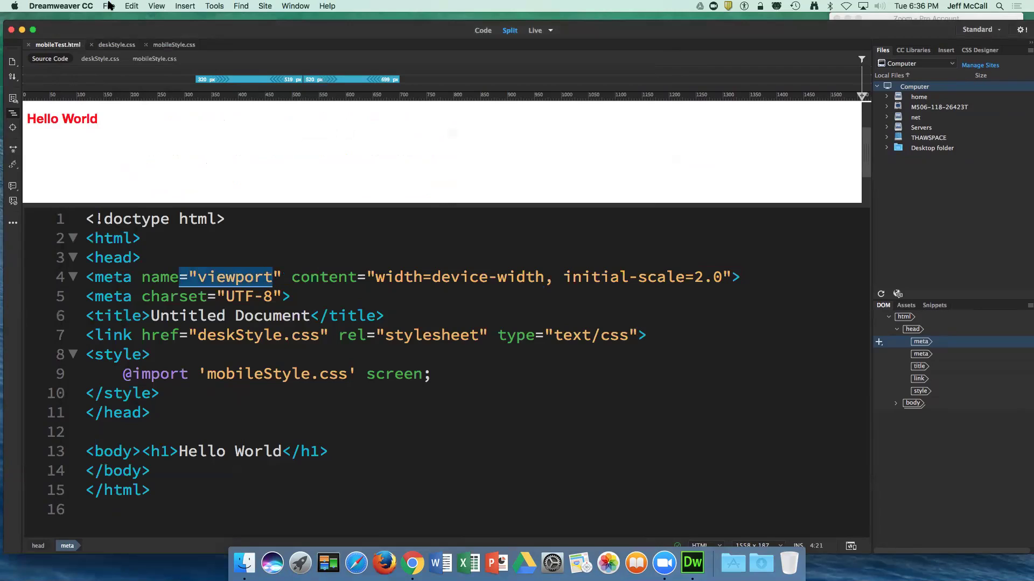